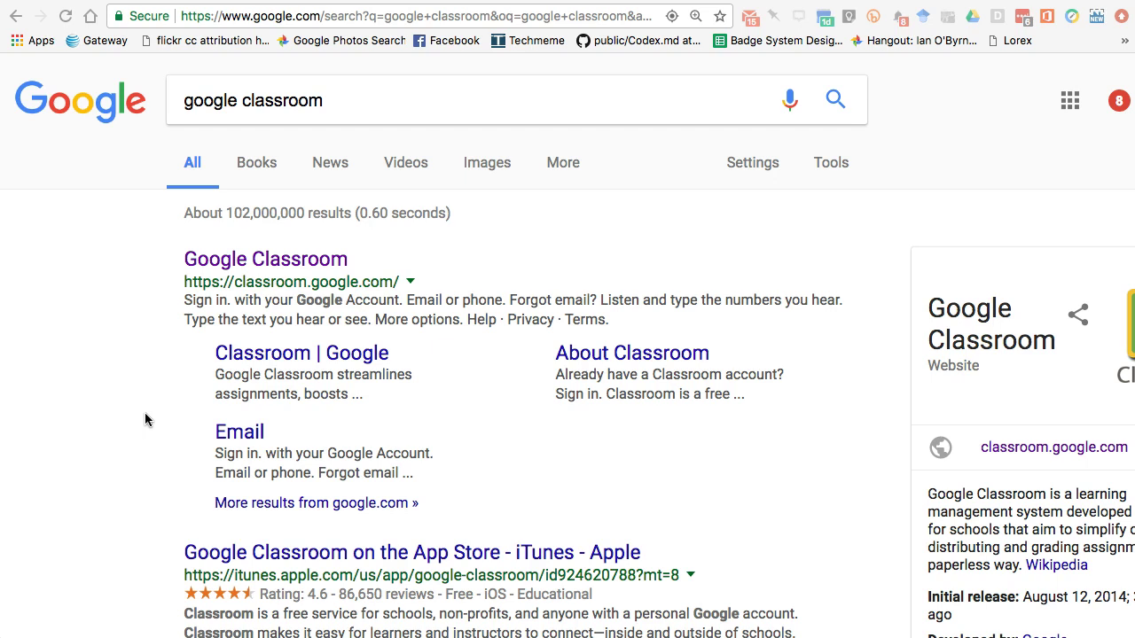
left_click(96, 430)
left_click(88, 433)
left_click(88, 441)
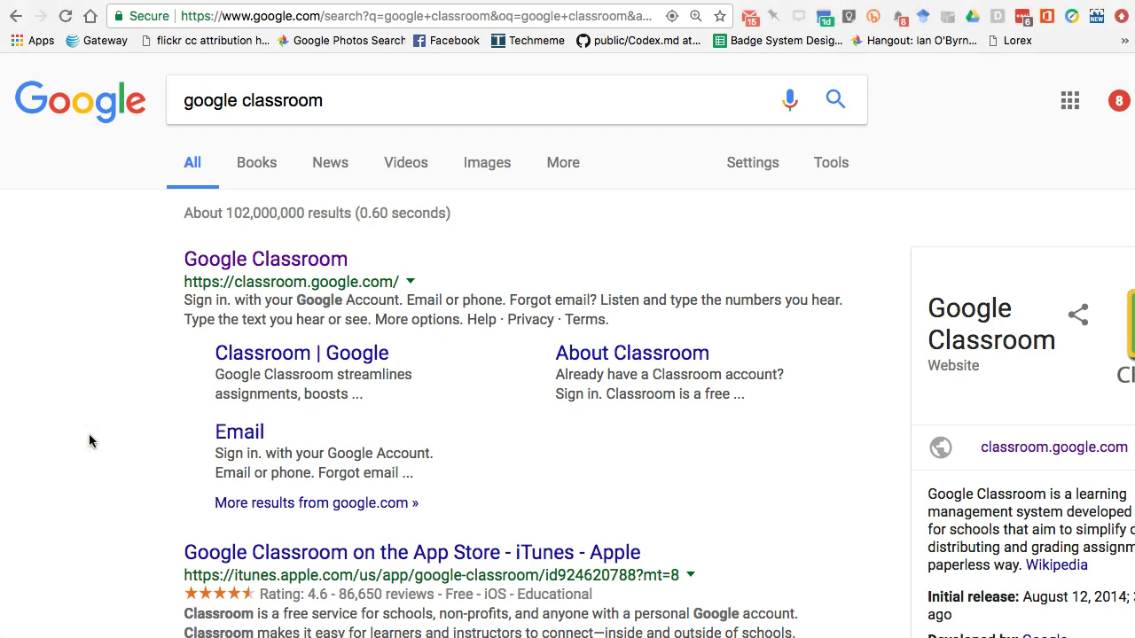
left_click(85, 441)
left_click(199, 303)
left_click(157, 310)
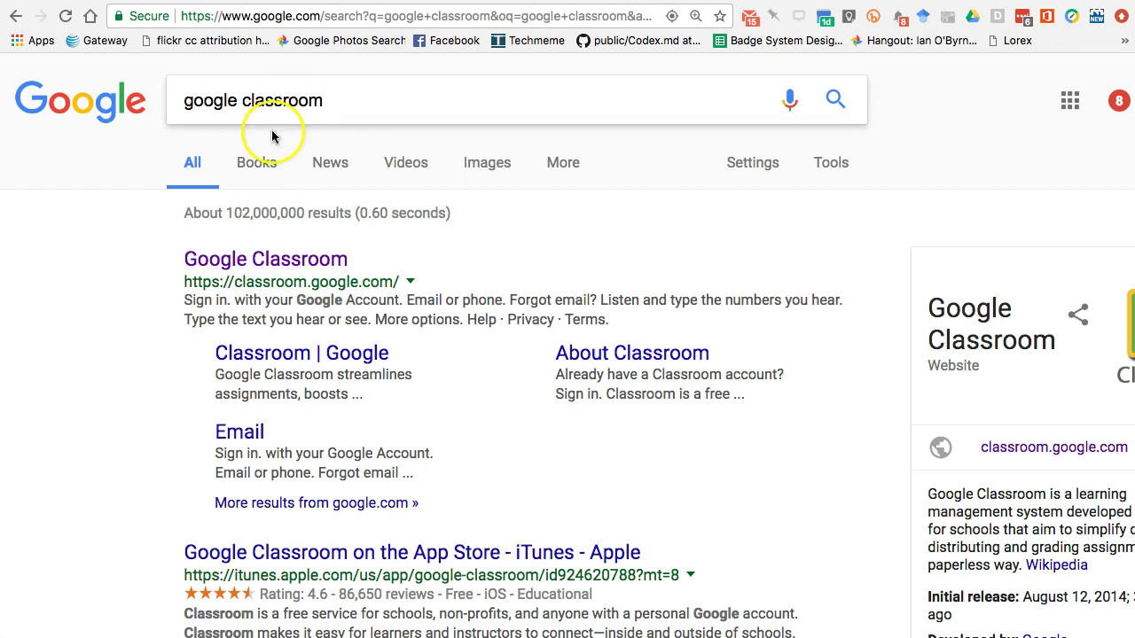
Open Google Classroom from the search results and switch from the personal Gmail account to the school account.
left_click(274, 260)
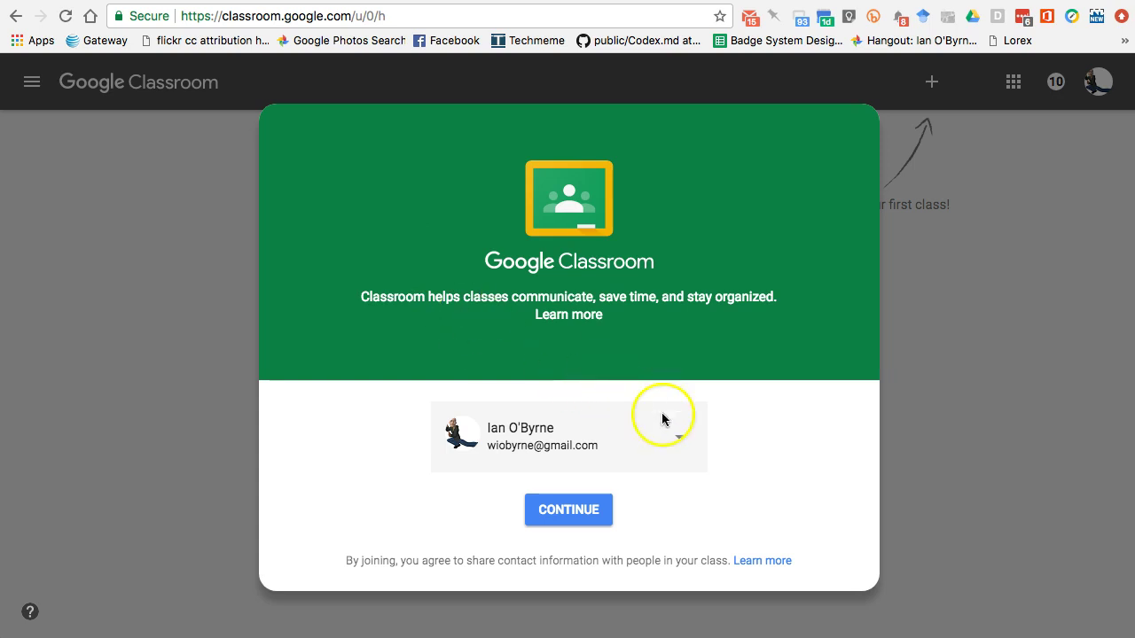
left_click(679, 438)
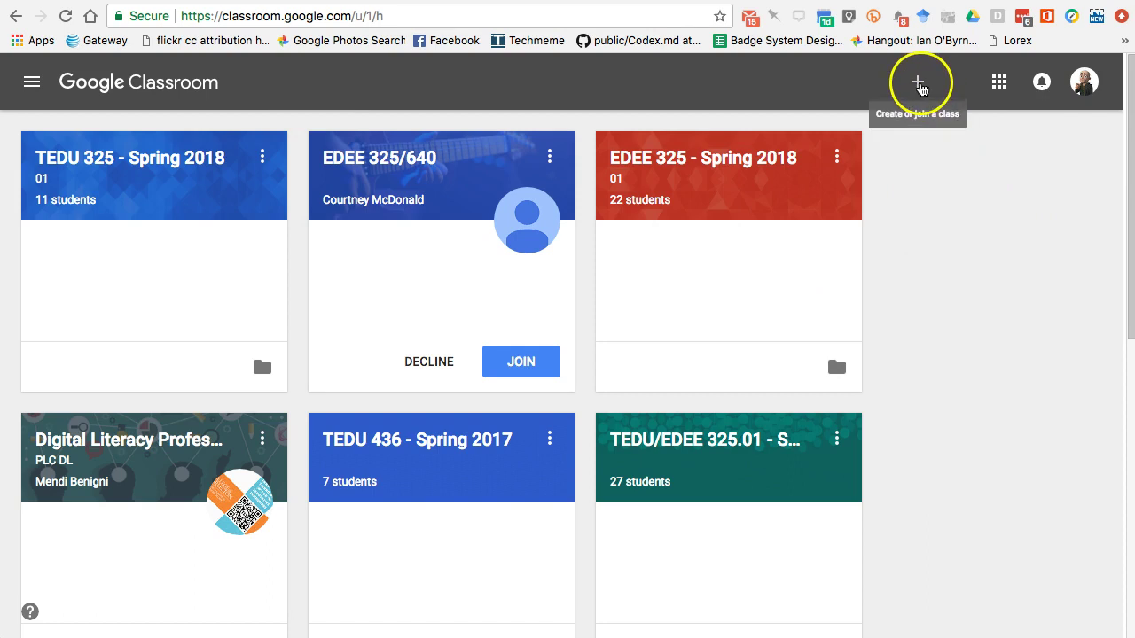
Start a new class named "TEDU 325 - Spring 2018" with section 01.
left_click(918, 83)
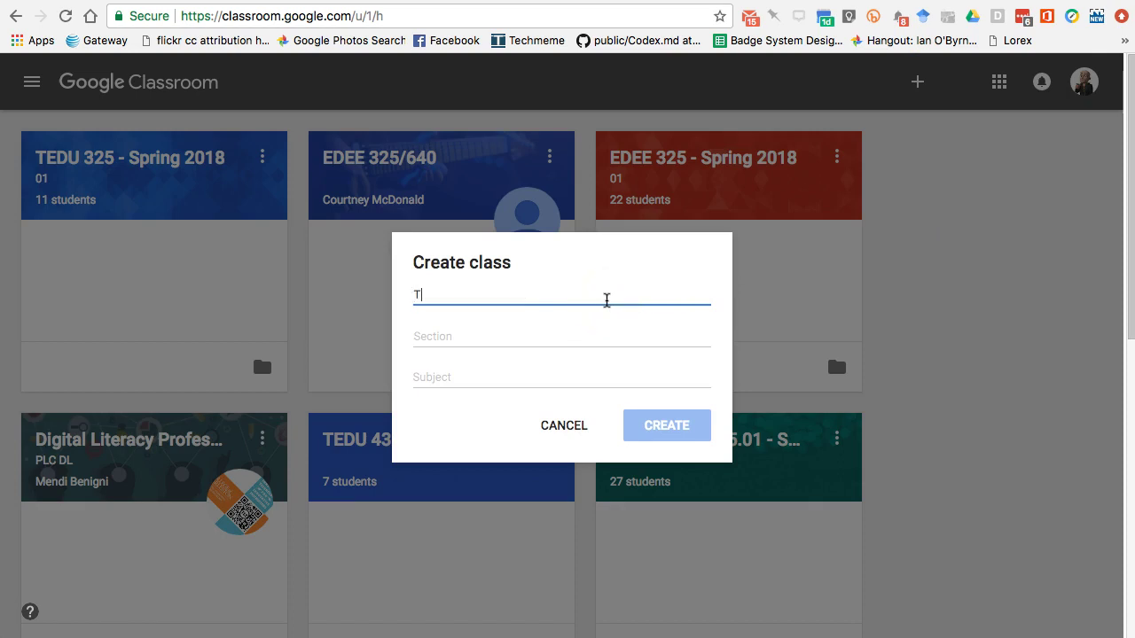
type("TEDU")
key("BackSpace")
key("BackSpace")
type("U 325")
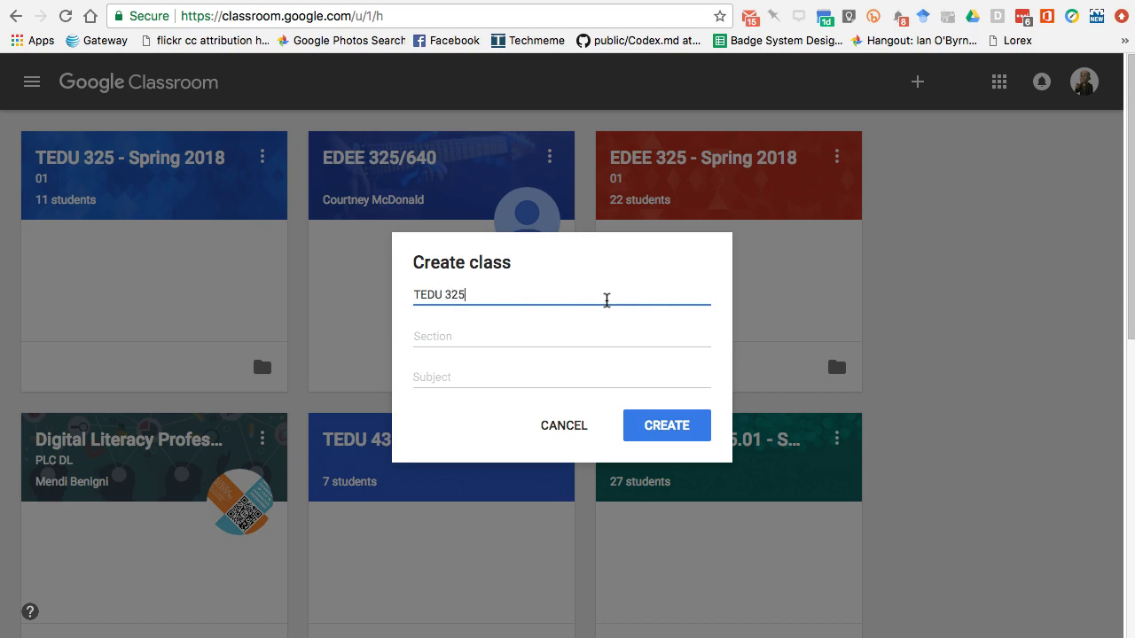
type(" - SPring")
key("BackSpace")
key("BackSpace")
key("BackSpace")
key("BackSpace")
key("BackSpace")
type("pring 2018")
left_click(598, 329)
type("01")
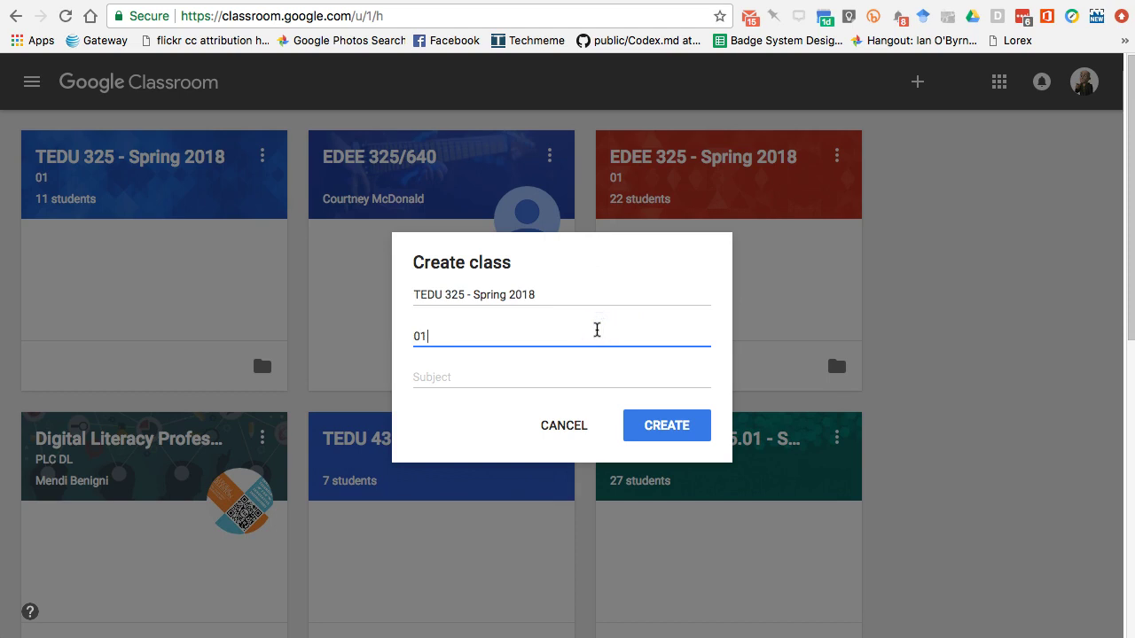
Enter "Language and Literacy" as the subject and create the class.
left_click(580, 367)
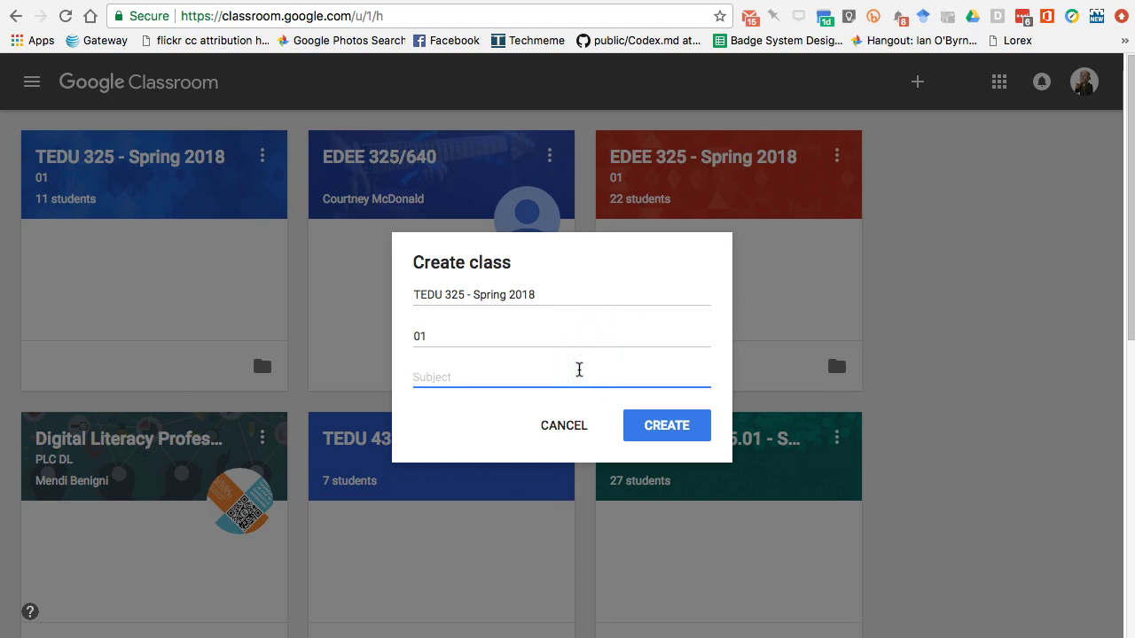
type("Lnag")
key("BackSpace")
key("BackSpace")
key("BackSpace")
type("ang")
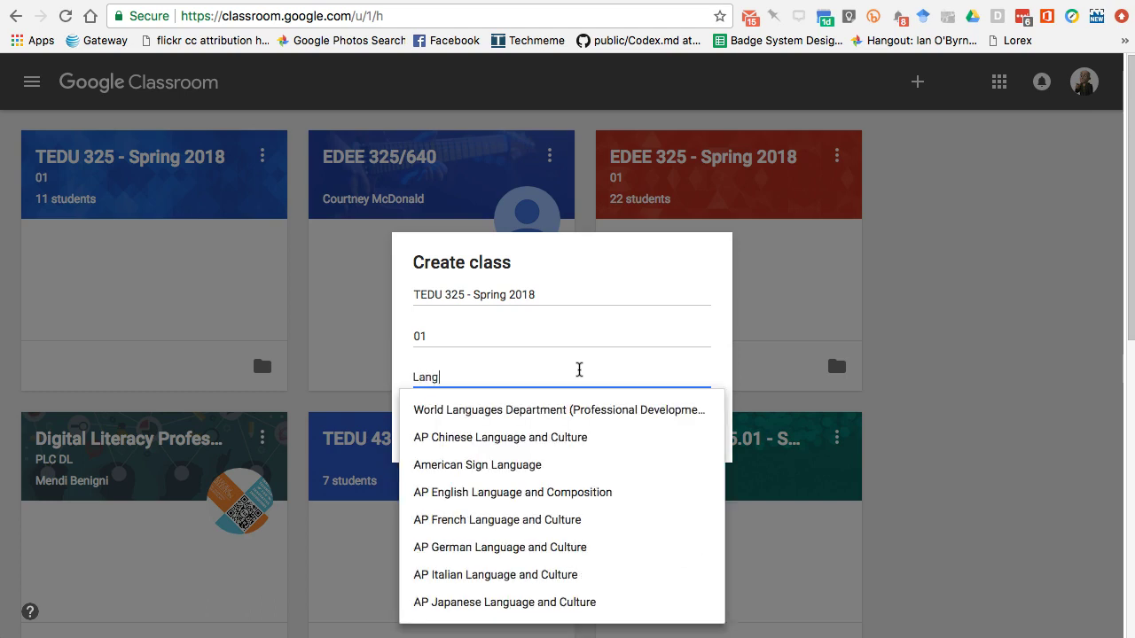
key("BackSpace")
type("guage anf")
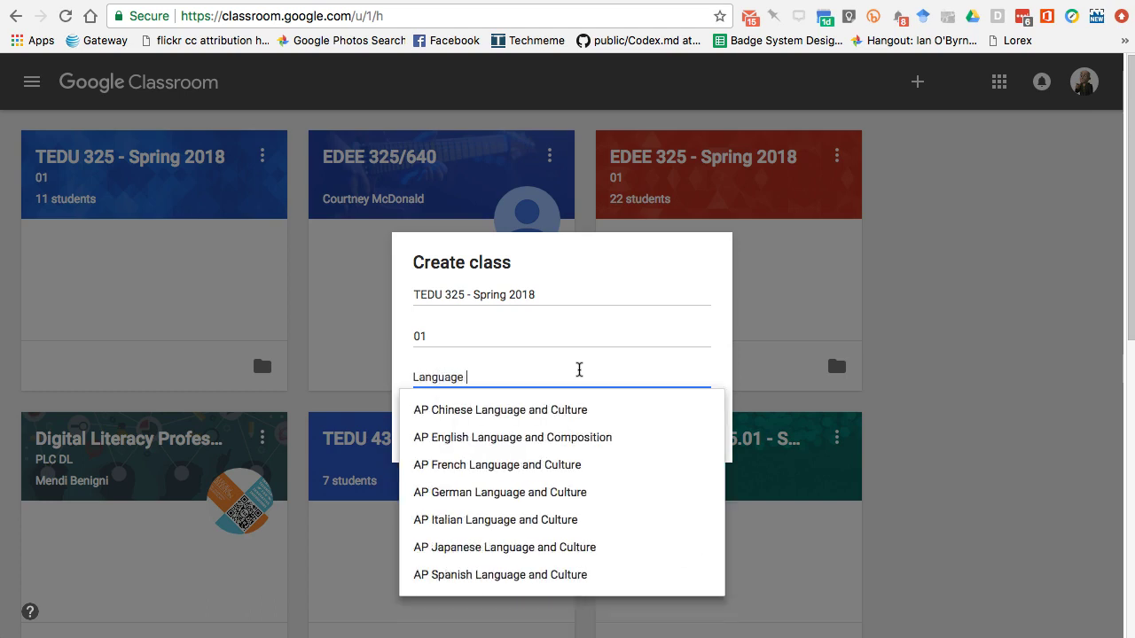
key("BackSpace")
key("BackSpace")
type("d Literacy")
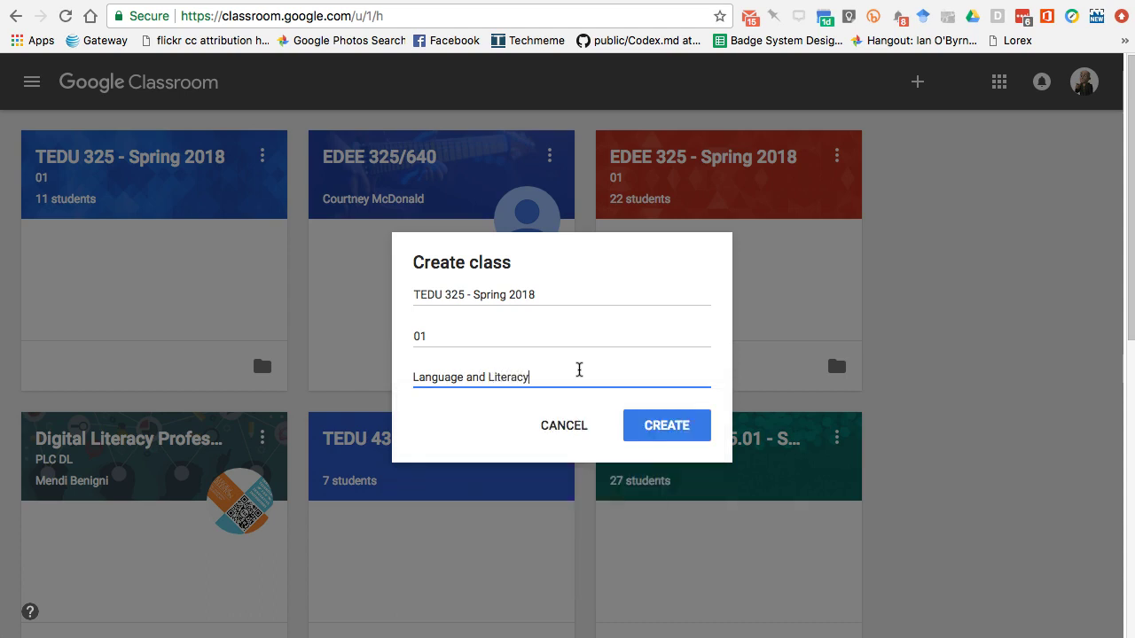
left_click(689, 426)
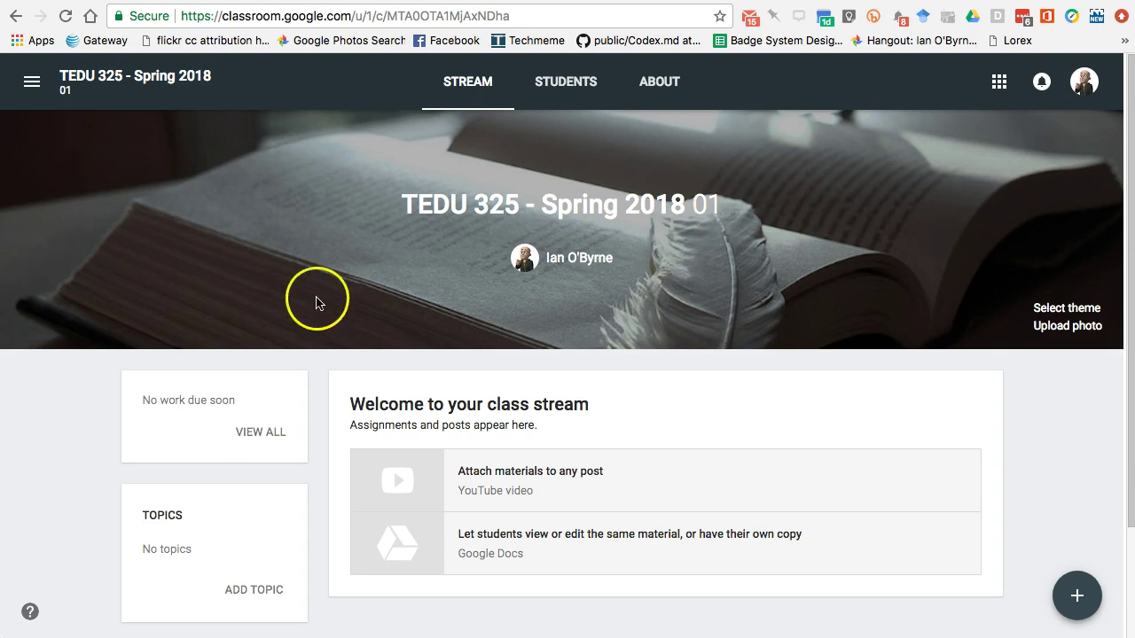
Look over the new class's stream, topics and deleted-items option, and open the class's student roster.
scroll(92, 409, "down", 1)
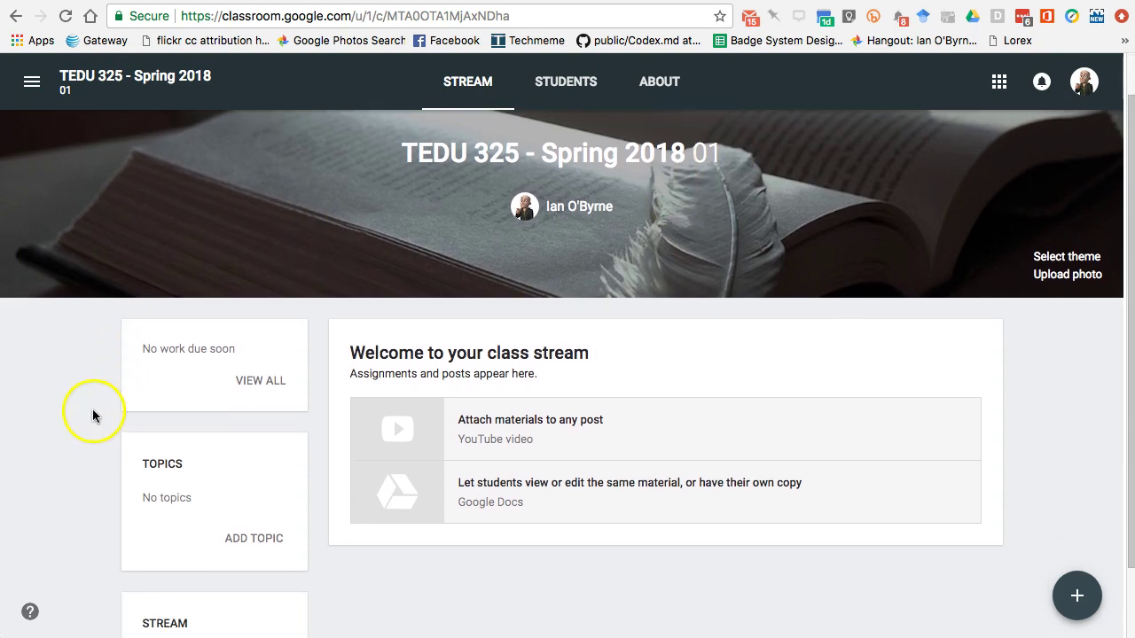
scroll(621, 420, "down", 2)
scroll(620, 381, "up", 3)
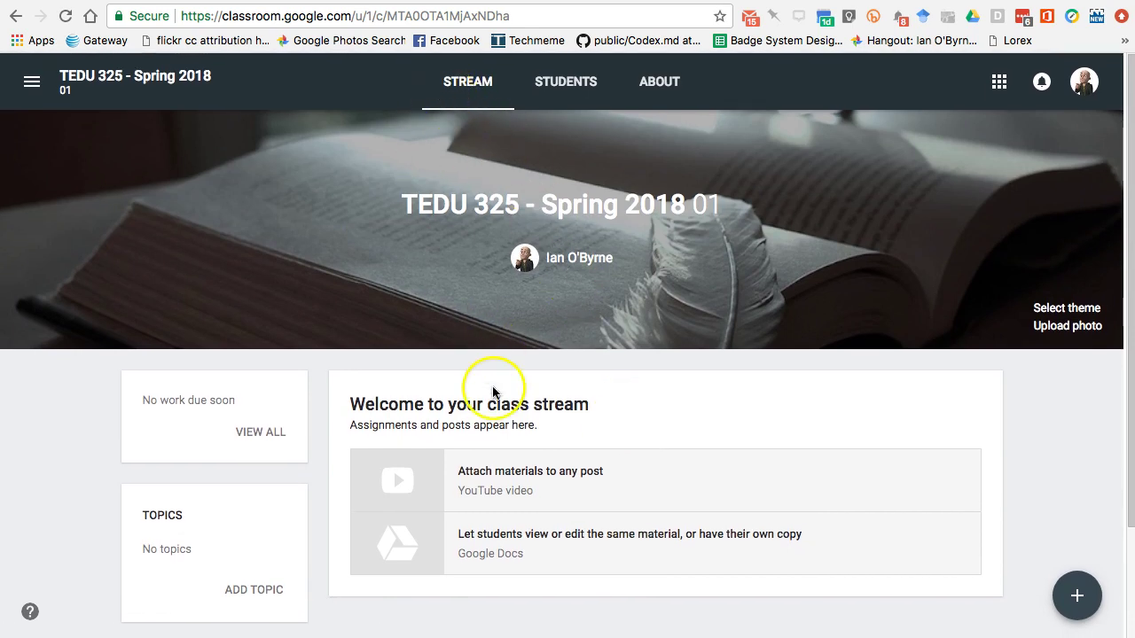
scroll(494, 395, "down", 3)
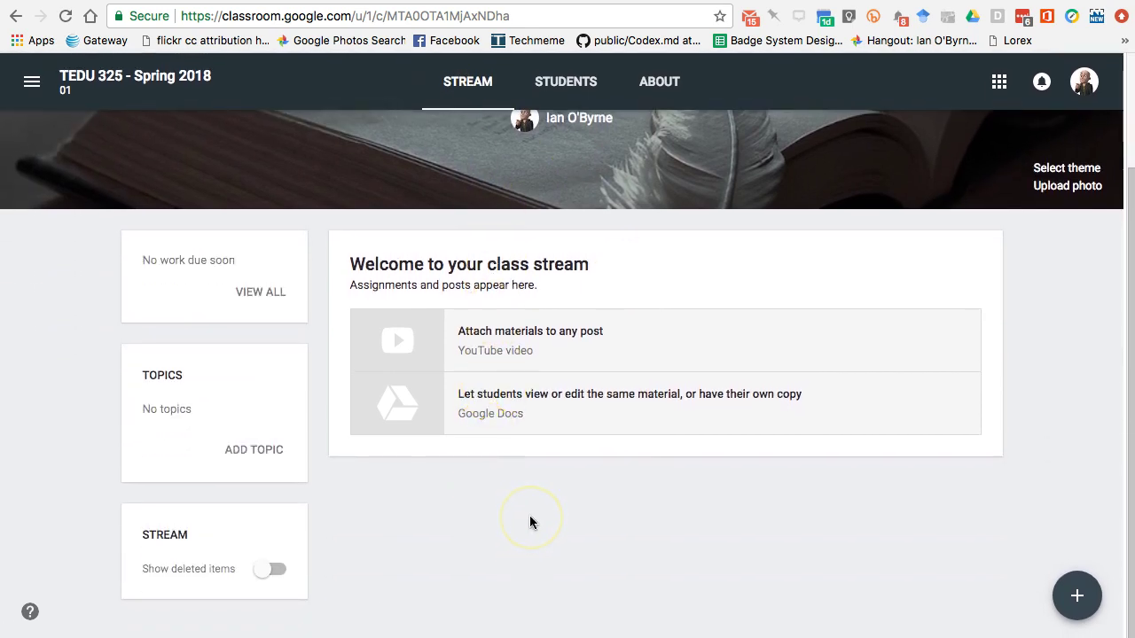
scroll(625, 444, "down", 1)
scroll(69, 377, "up", 3)
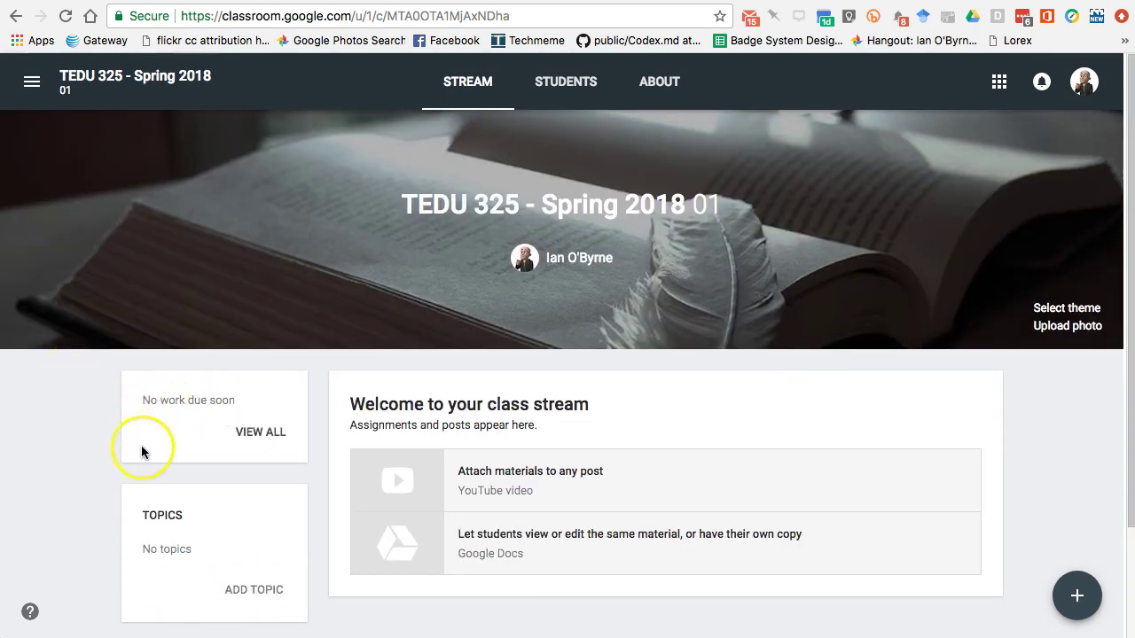
left_click(71, 430)
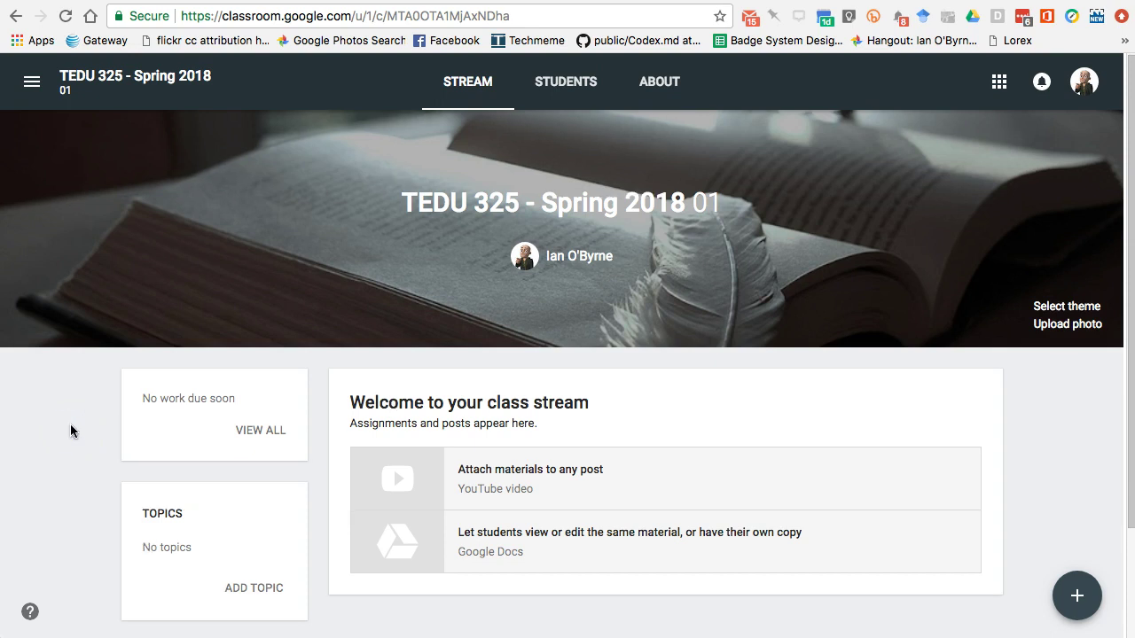
scroll(71, 431, "up", 1)
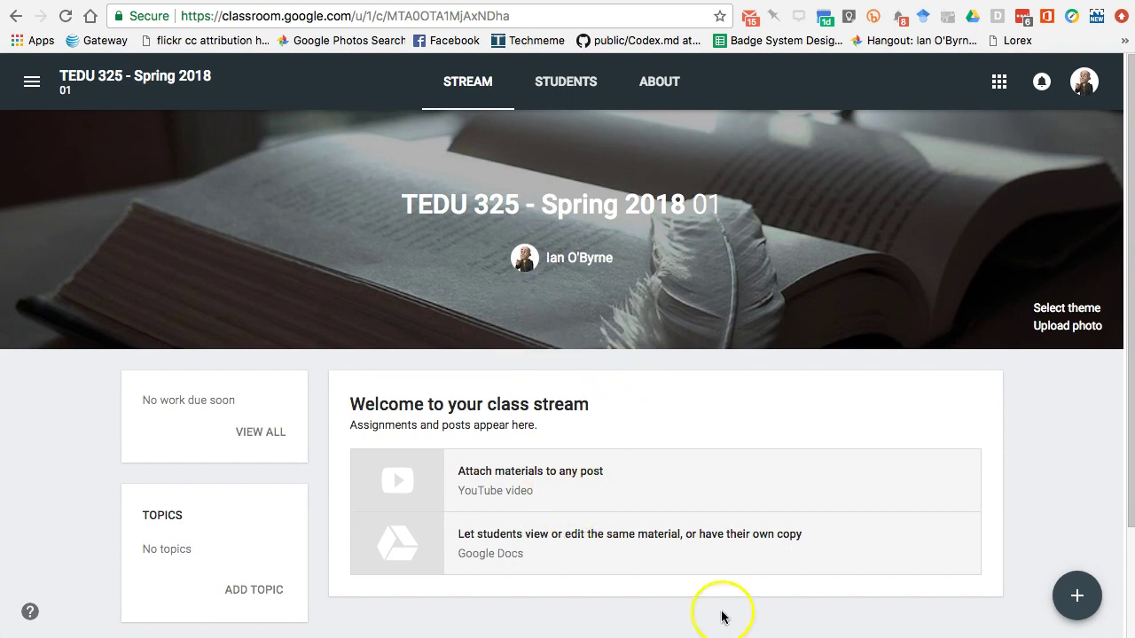
left_click(553, 82)
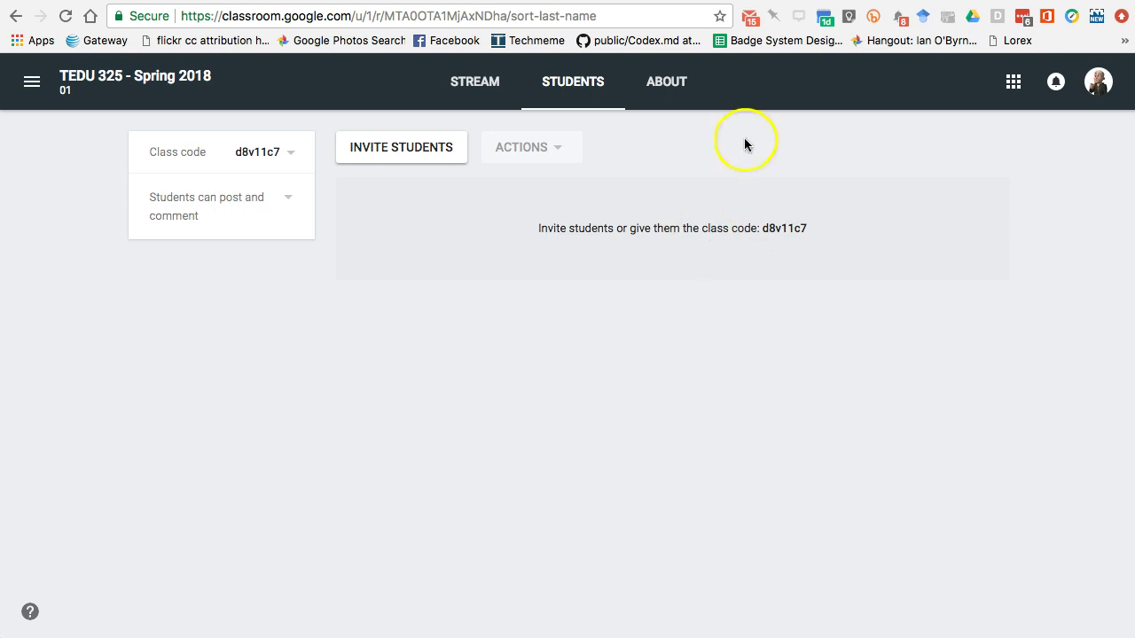
Open classroom.google.com in a new browser tab and choose the cofc.edu school account there.
key("super+t")
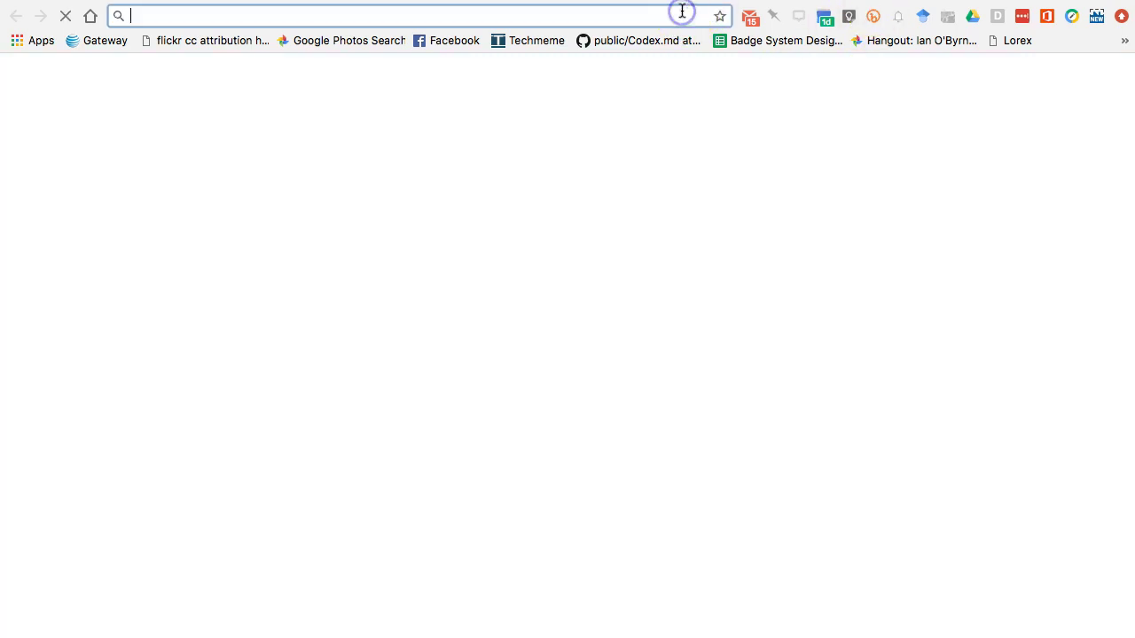
type("classroom.google.com")
key("Return")
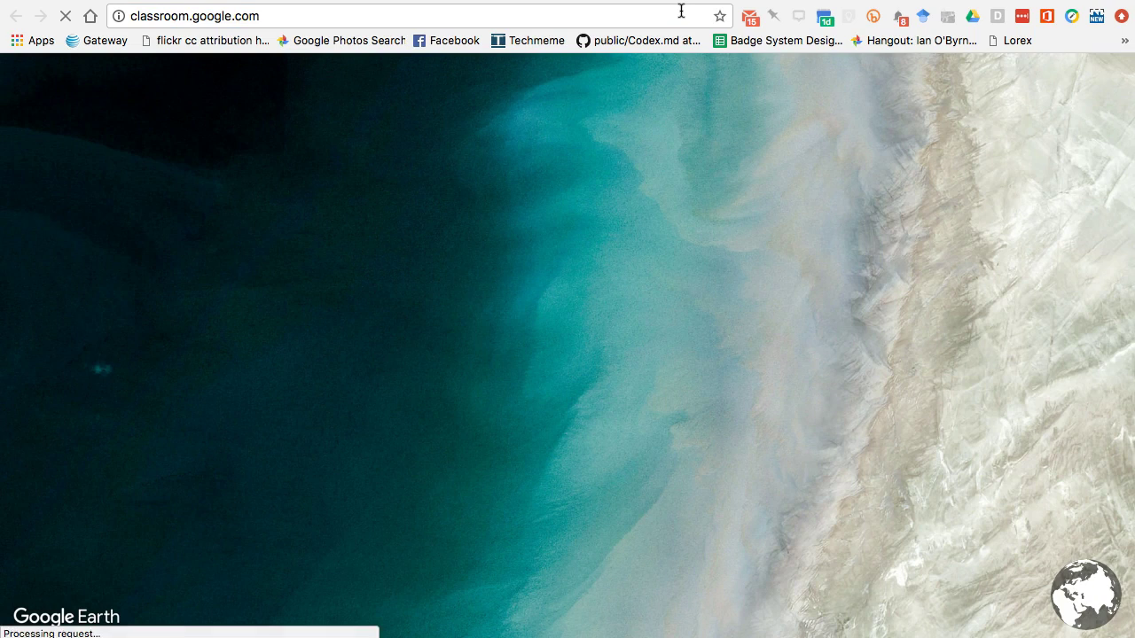
left_click(610, 161)
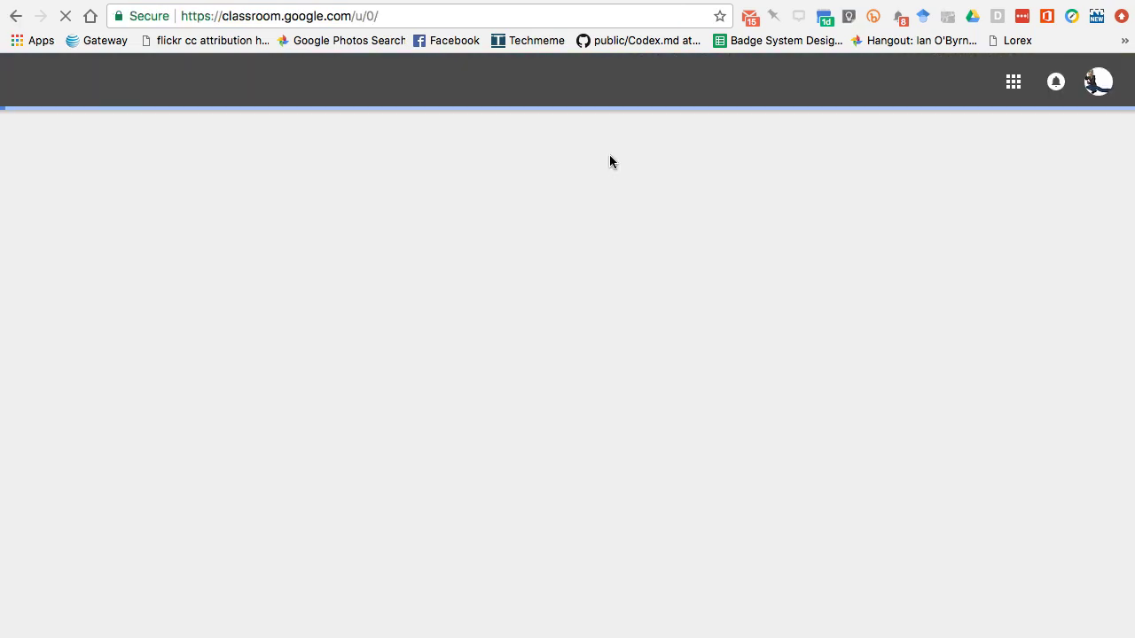
left_click_drag(778, 203, 800, 209)
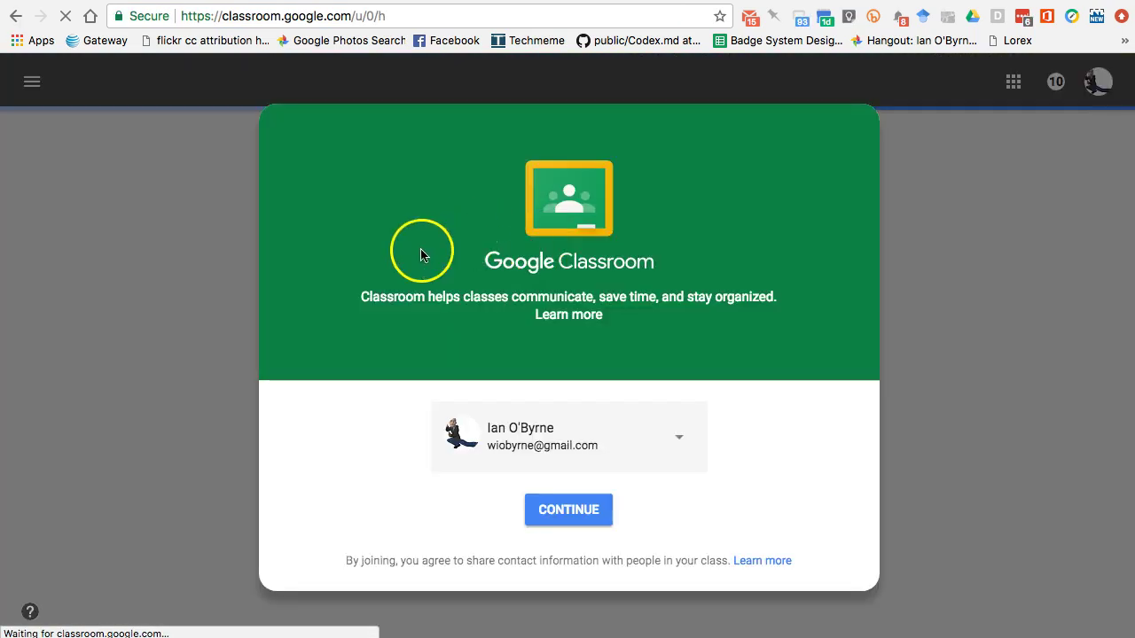
left_click(693, 469)
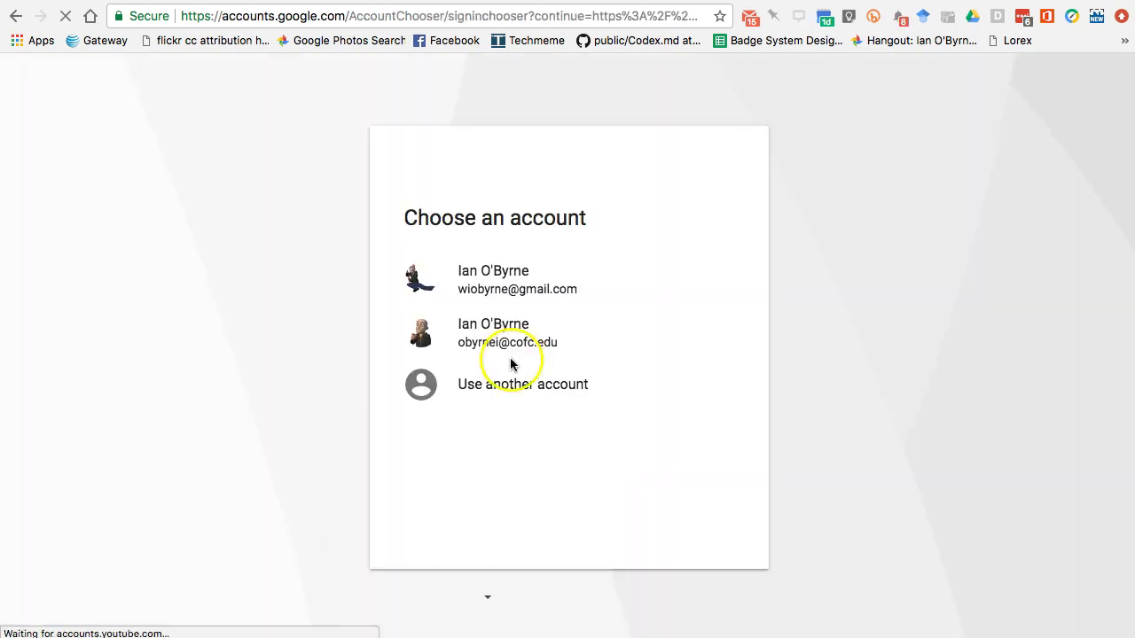
left_click(482, 316)
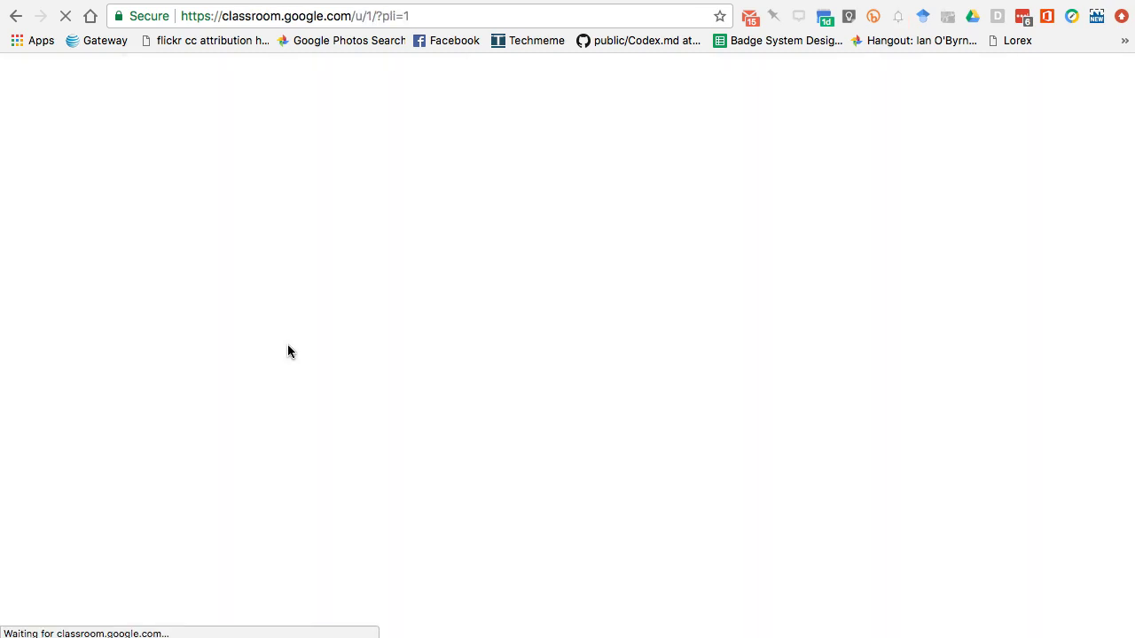
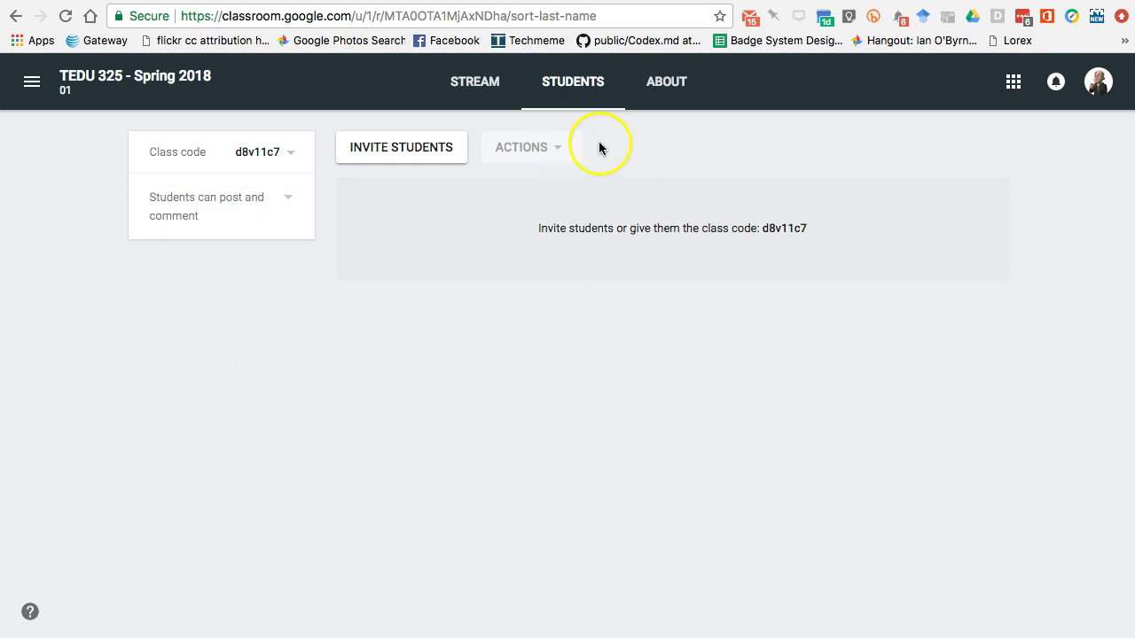
Start a class materials entry titled "Syllabus" on the class's About page.
left_click(665, 83)
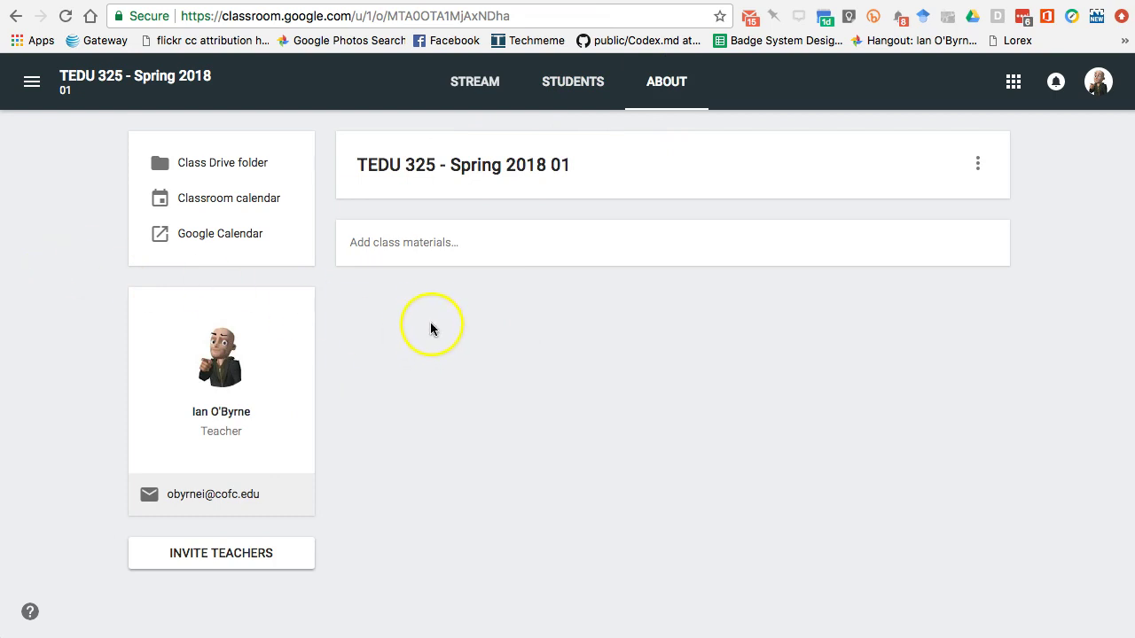
left_click(421, 250)
type("Syll")
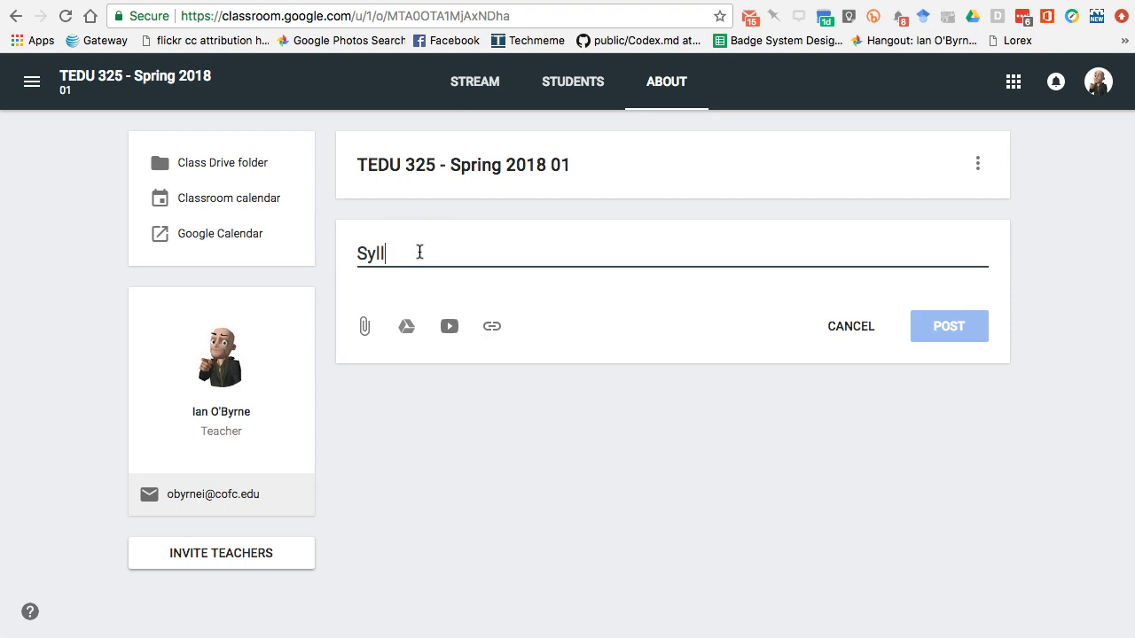
type("abus")
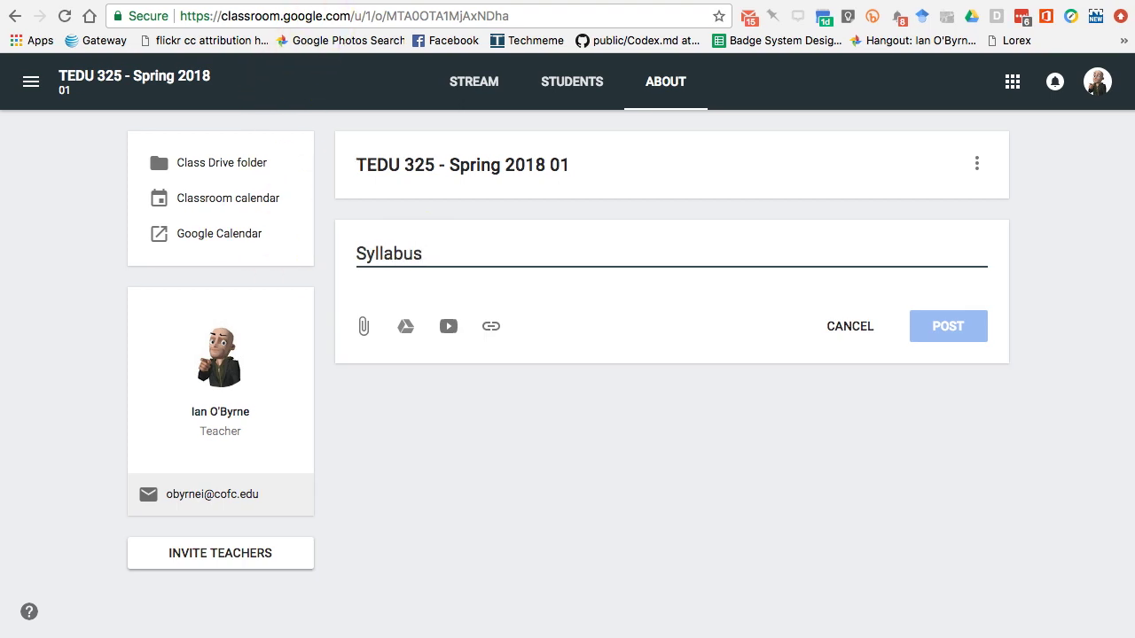
Check the open syllabus document and attach "TEDU 325.01 - Spring 2018 (CRN 22752)" from Google Drive to the Syllabus entry.
left_click(364, 7)
left_click(364, 7)
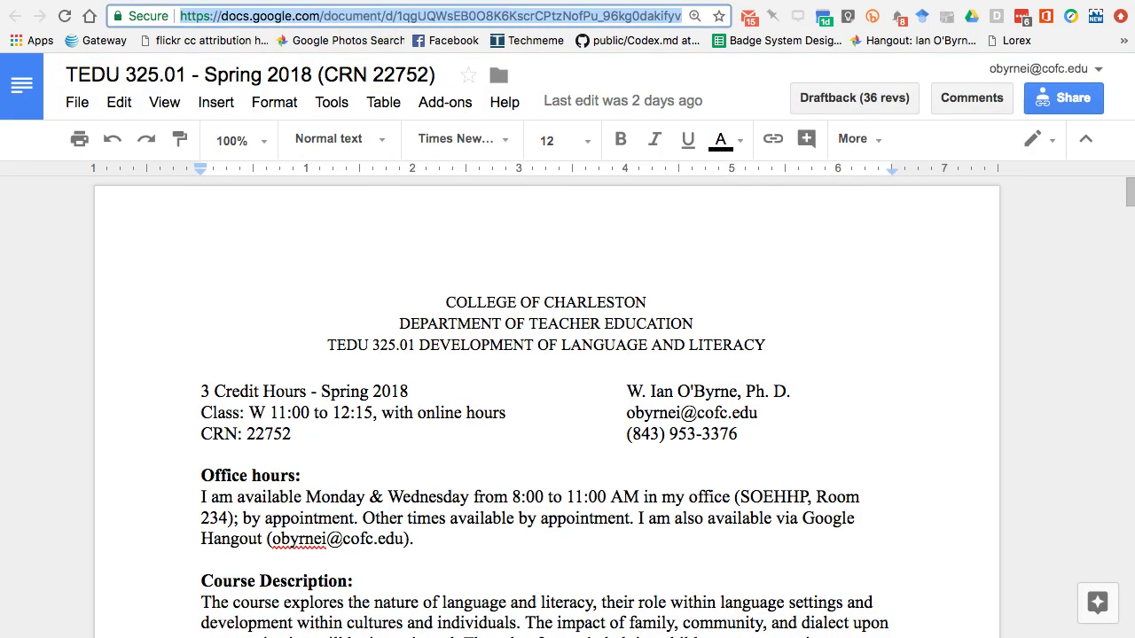
key("ctrl+shift+Tab")
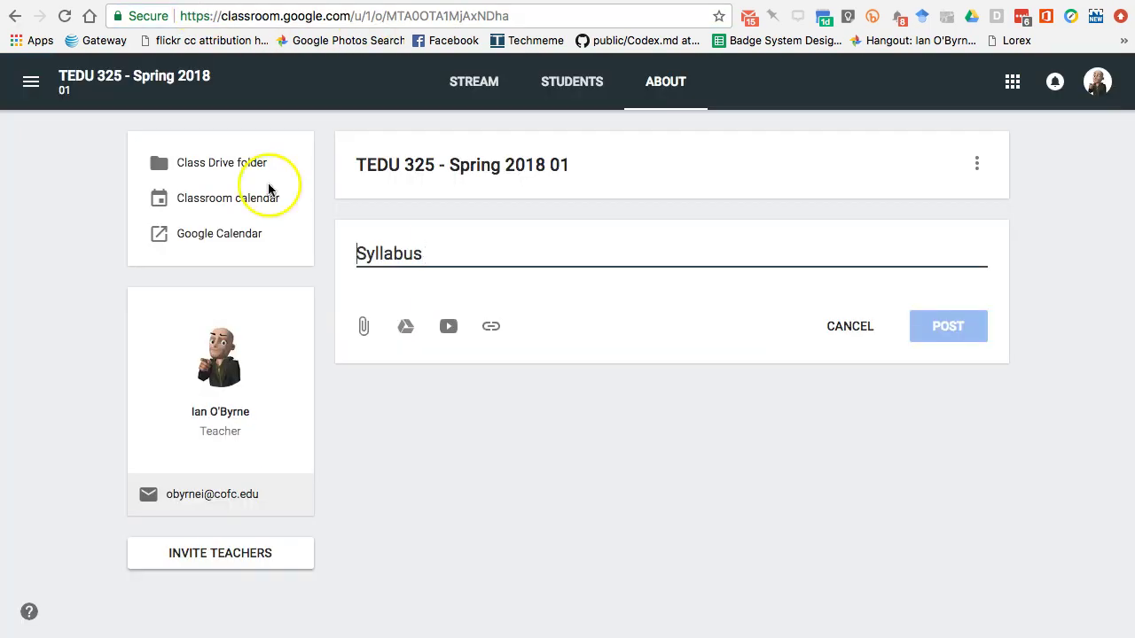
left_click(407, 329)
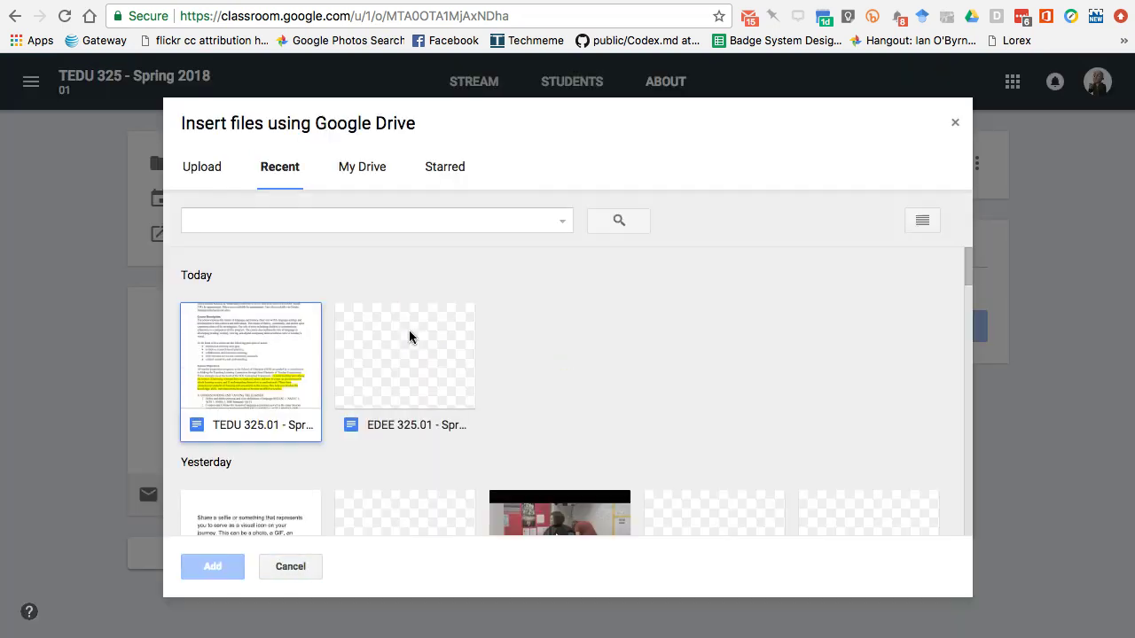
left_click(301, 373)
left_click(212, 567)
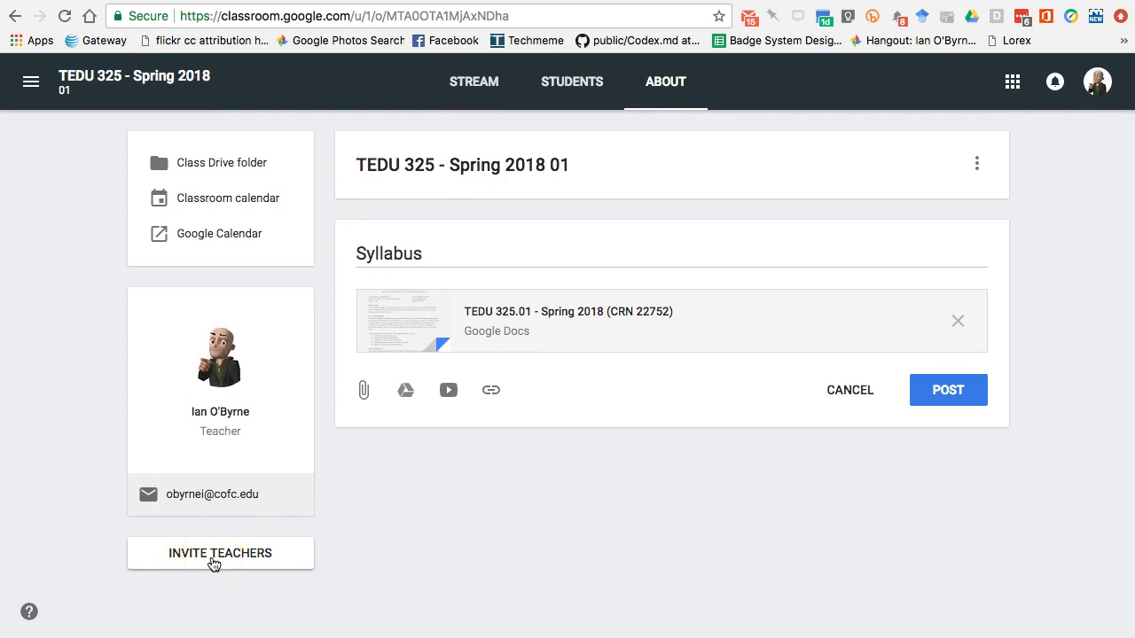
left_click(425, 516)
left_click(427, 535)
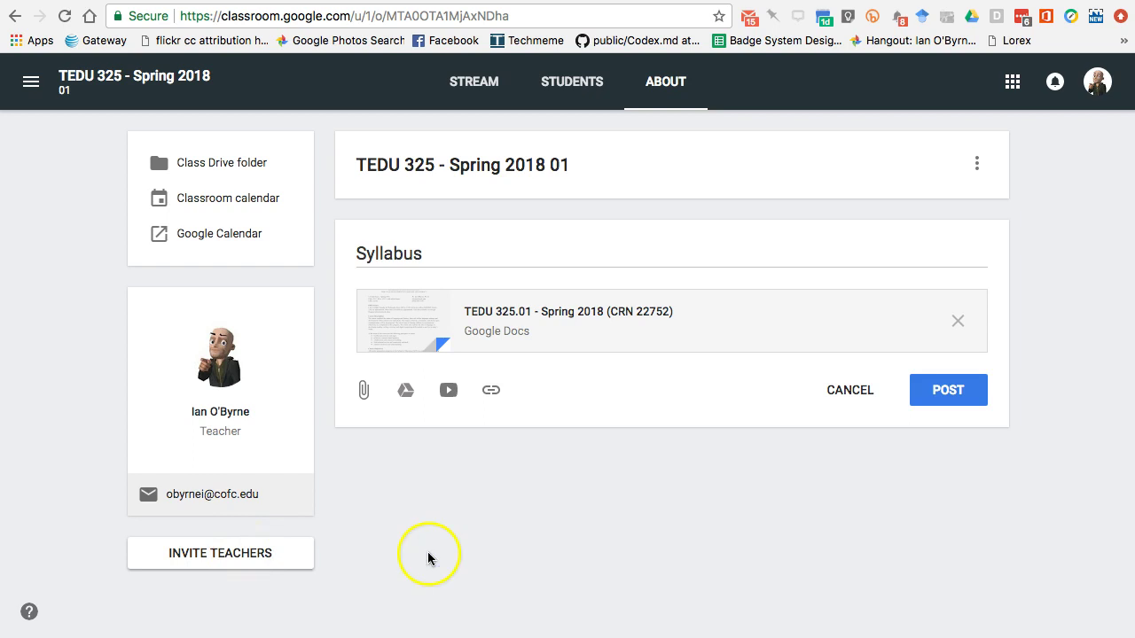
left_click(68, 203)
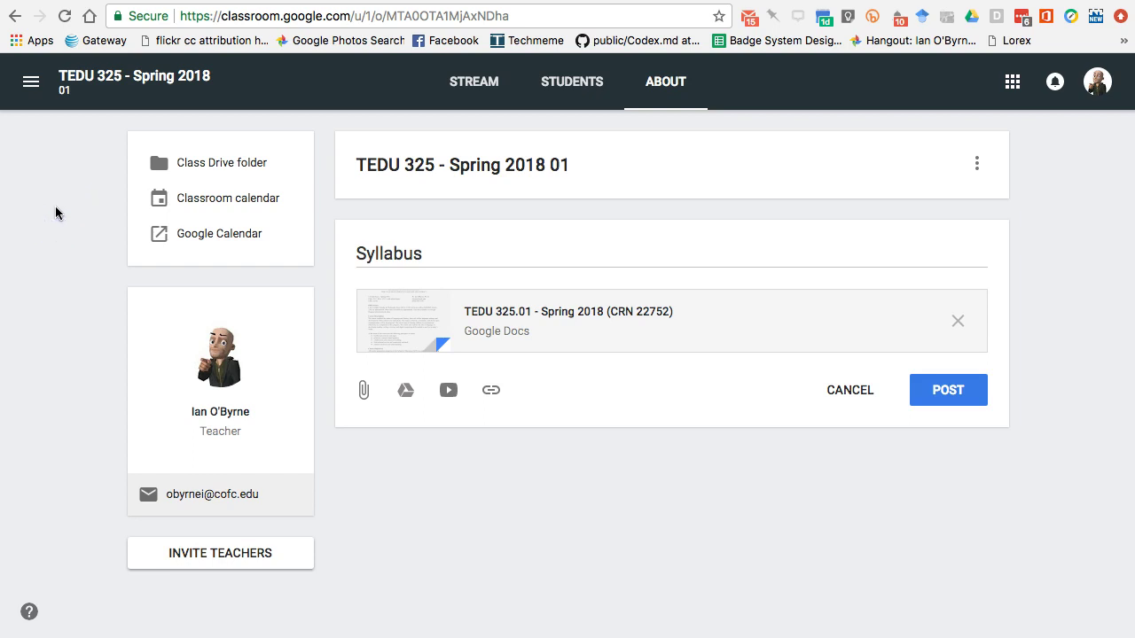
Look over the About page's Class Drive folder link and the class's options menu.
left_click(191, 166)
left_click(97, 196)
left_click(95, 197)
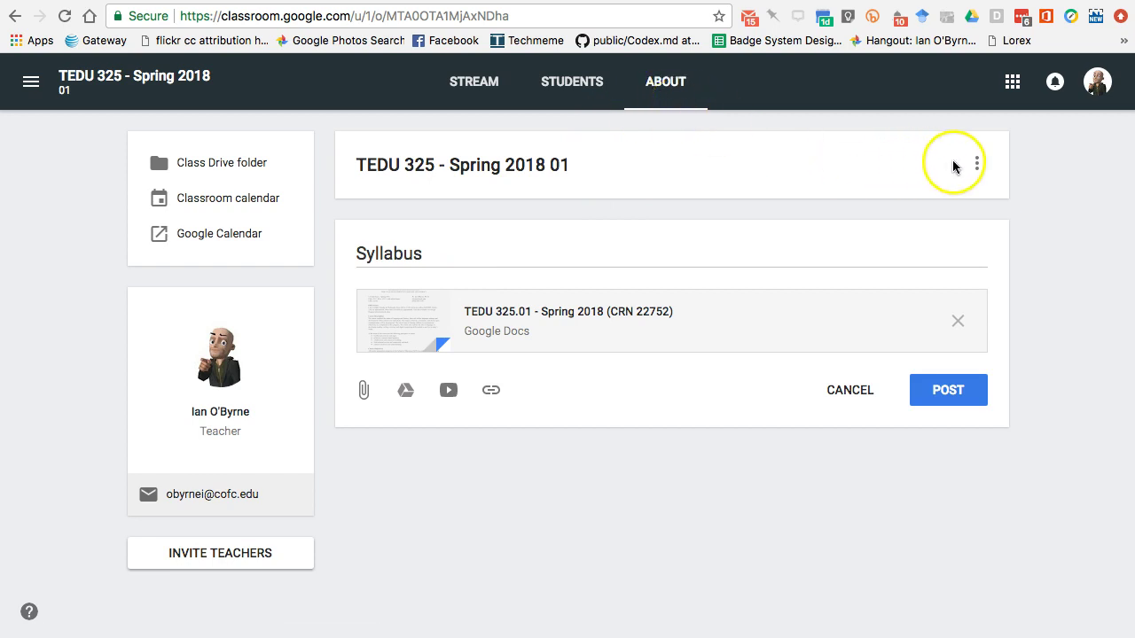
left_click(976, 163)
left_click(1046, 169)
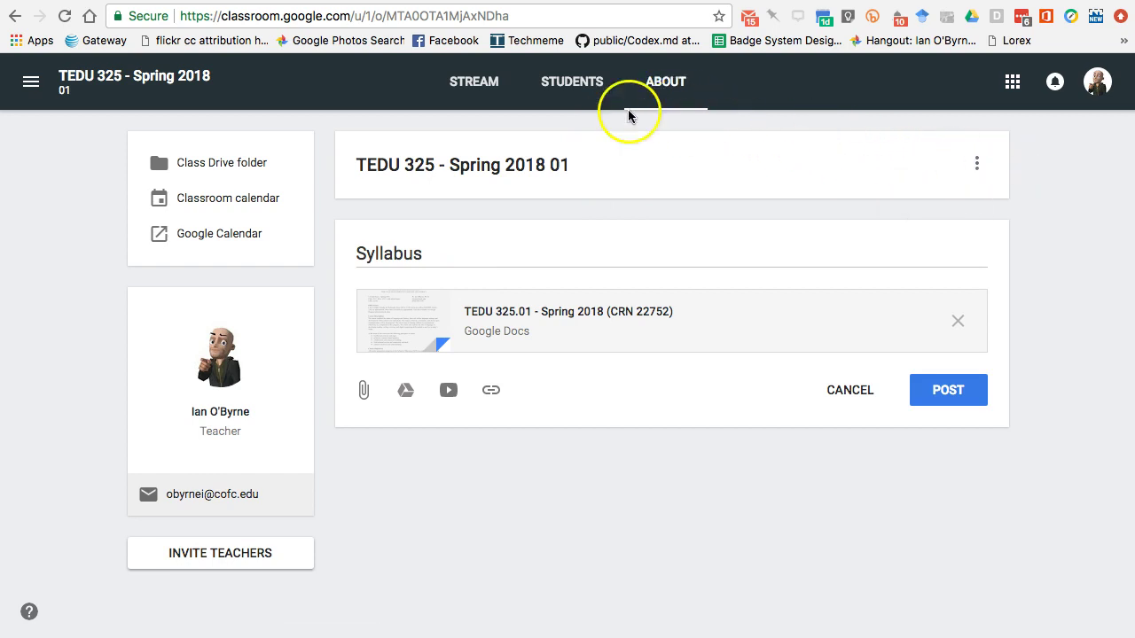
Check the class code and the Invite students dialog on the student roster, leaving without inviting anyone.
left_click(578, 85)
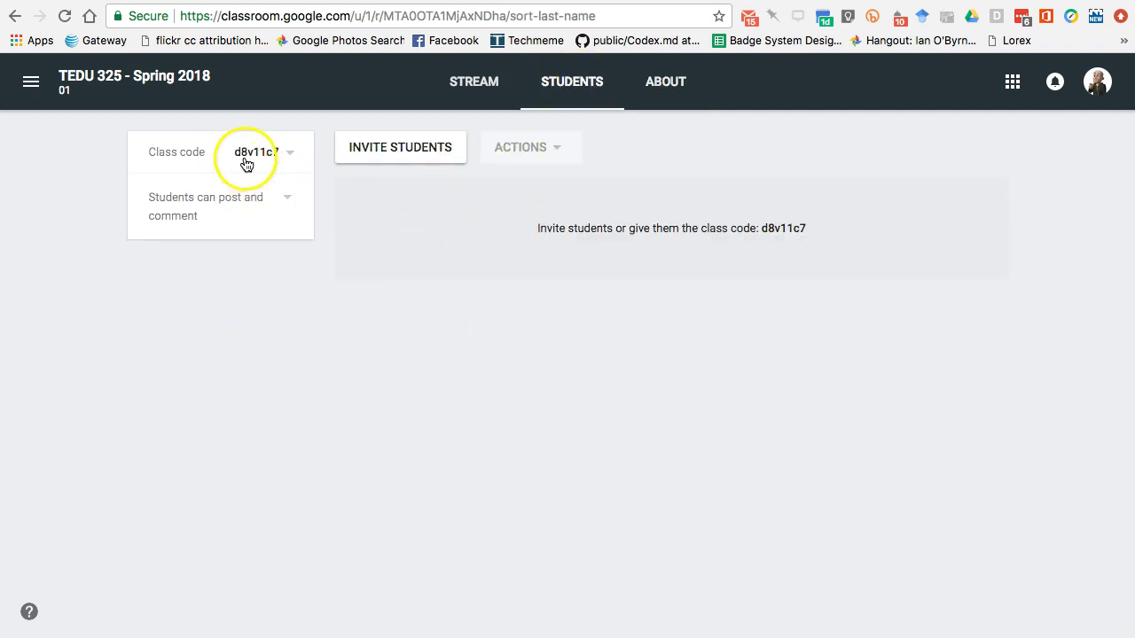
left_click(428, 157)
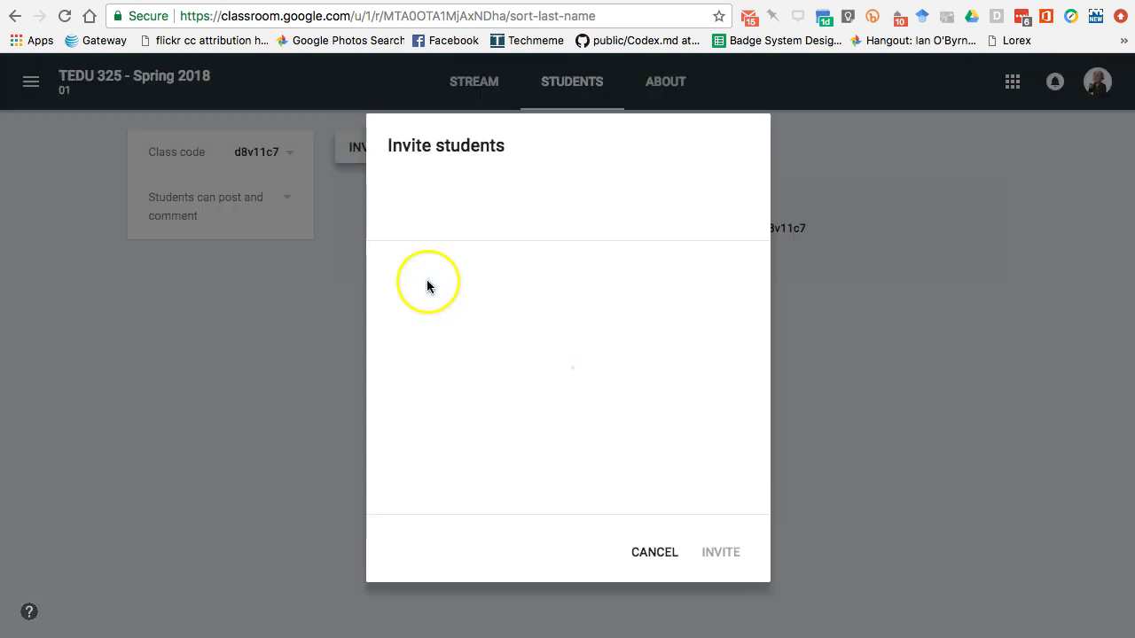
left_click(654, 553)
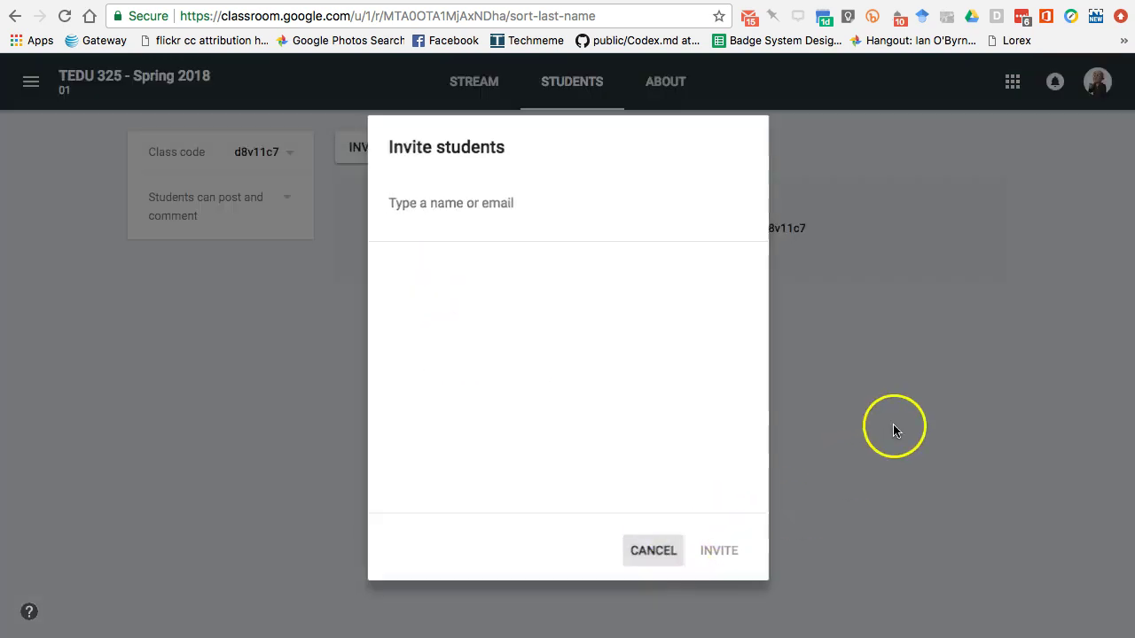
Go to the class stream and set the class theme to the slate-blue herringbone from the Patterns collection.
left_click(476, 93)
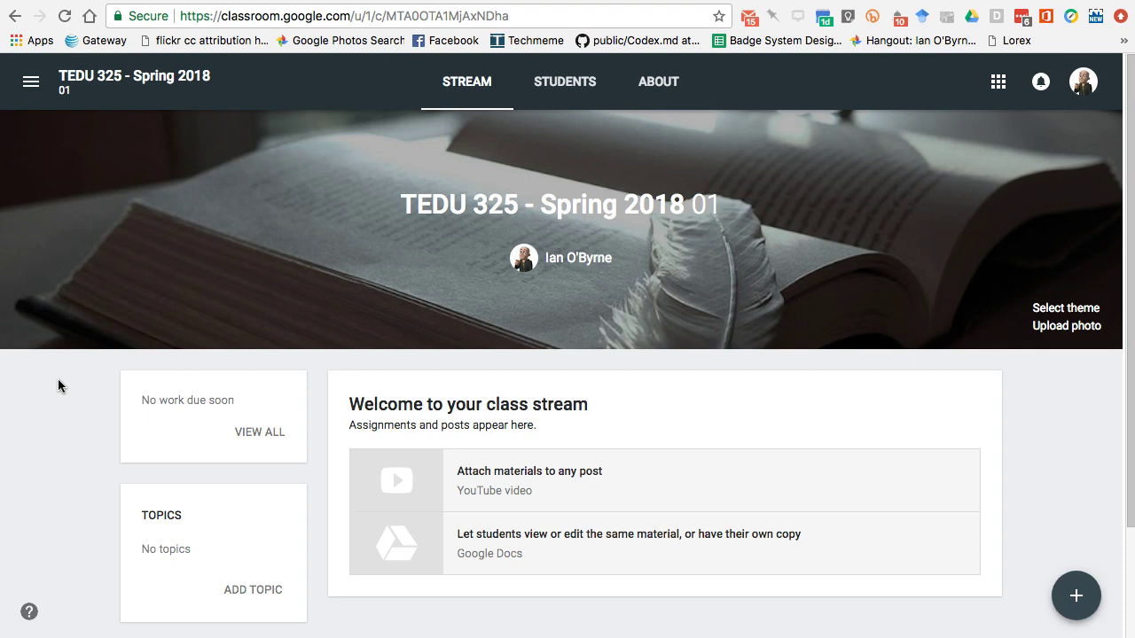
left_click(63, 398)
left_click(1065, 308)
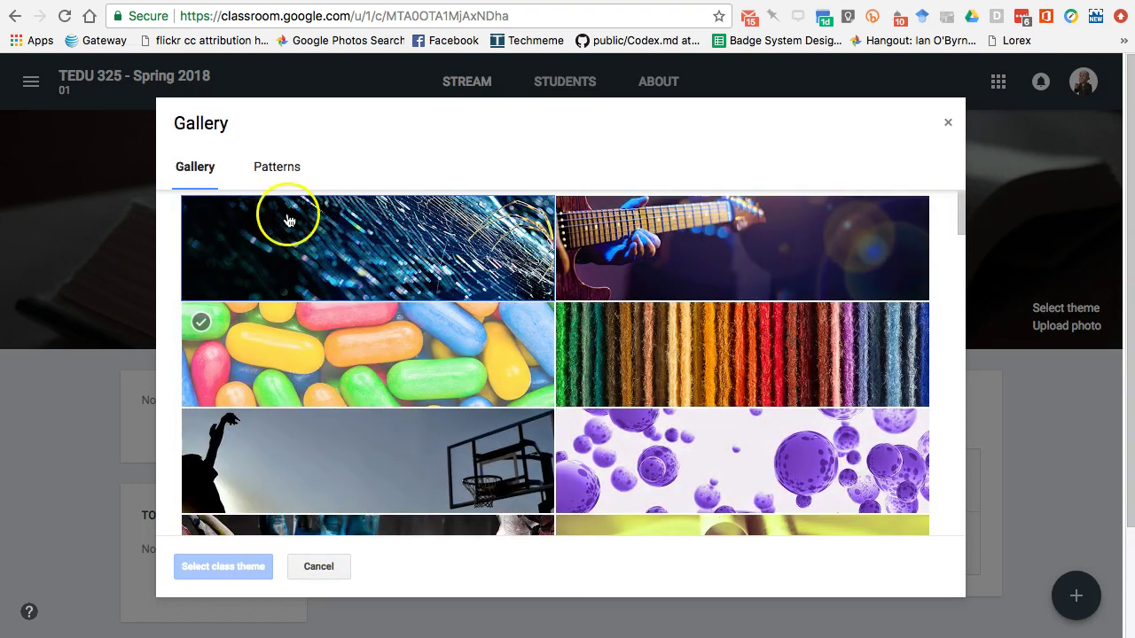
left_click(272, 169)
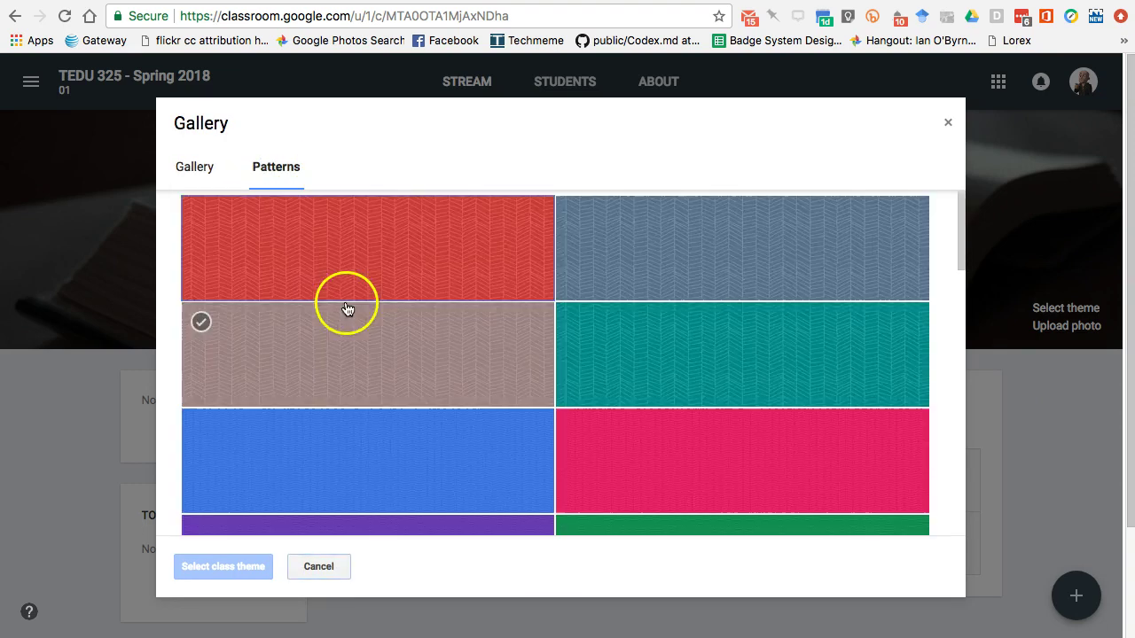
left_click(379, 344)
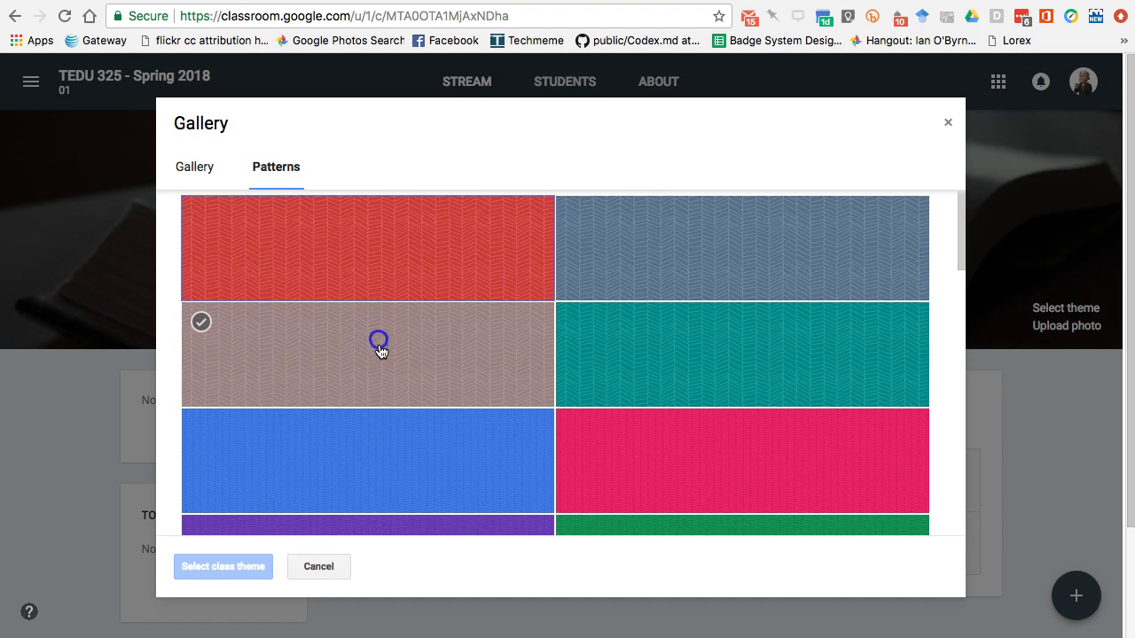
left_click(663, 260)
left_click(257, 566)
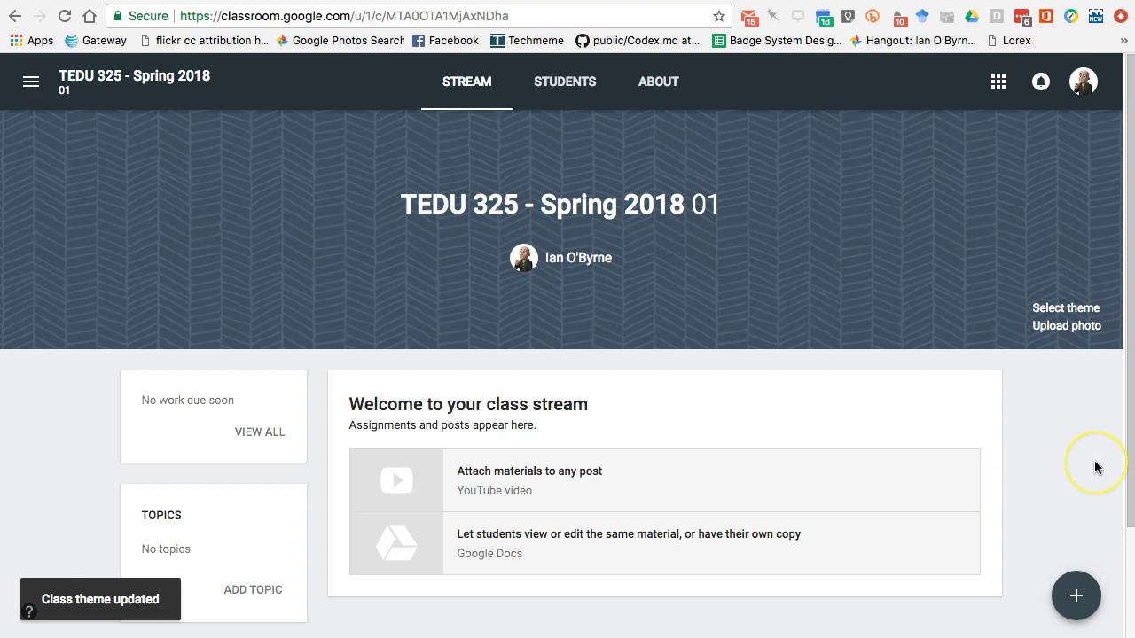
Start a new announcement for TEDU 325 - Spring 2018 01 and check its class and student recipient choices.
left_click(1076, 597)
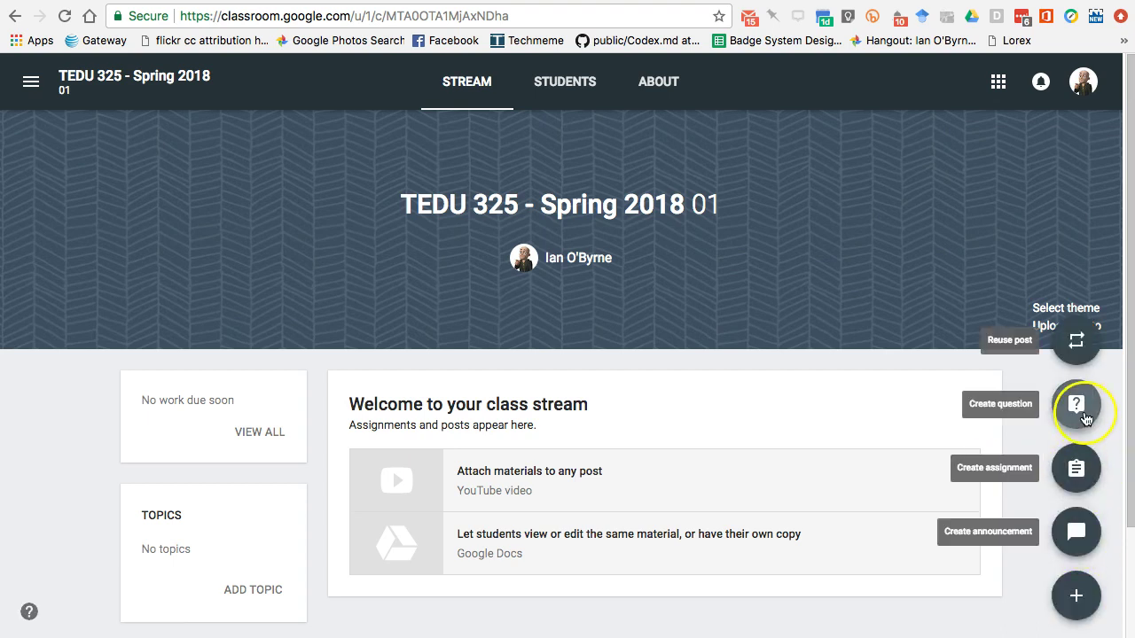
left_click(1084, 365)
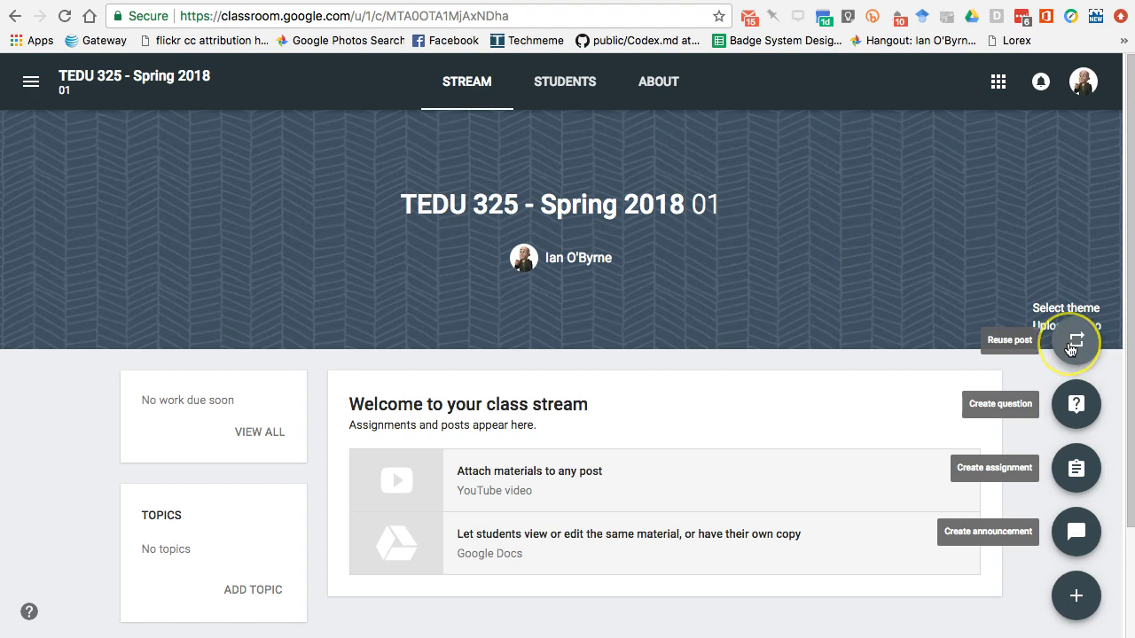
left_click(1092, 518)
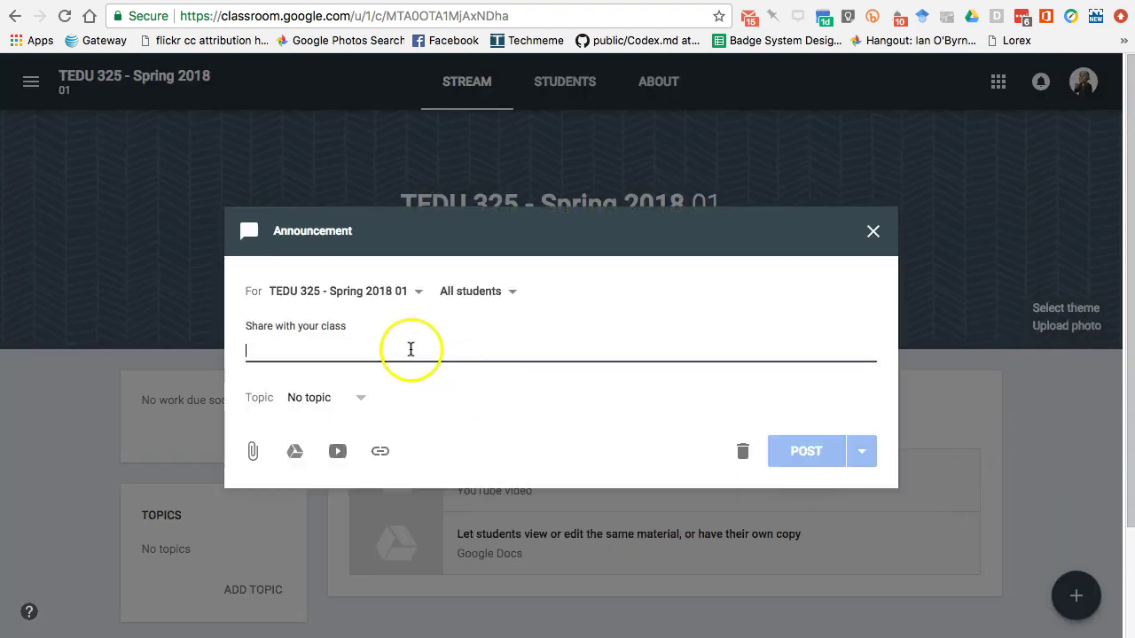
left_click(352, 293)
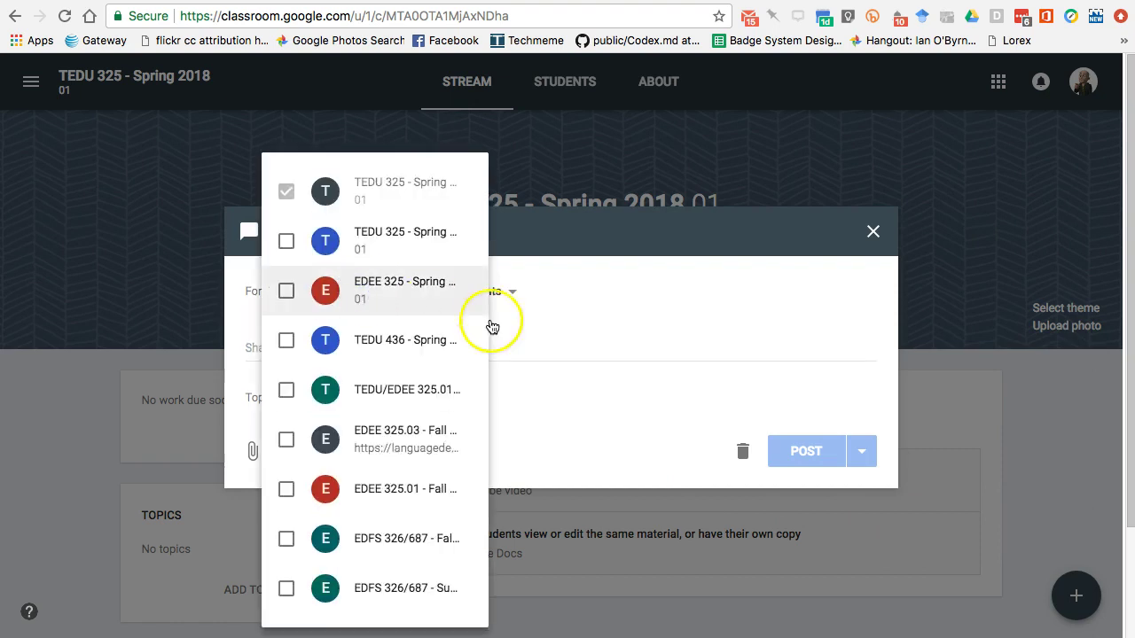
left_click(625, 336)
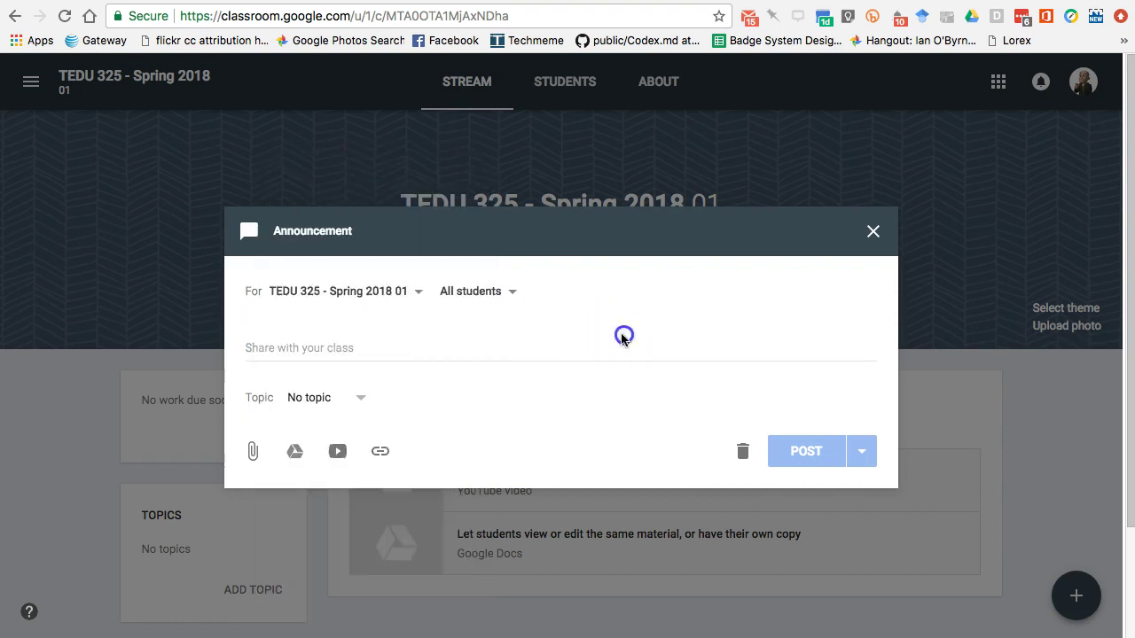
left_click(476, 291)
left_click(731, 290)
Enter "Add announcement here." as the announcement's text.
left_click(403, 346)
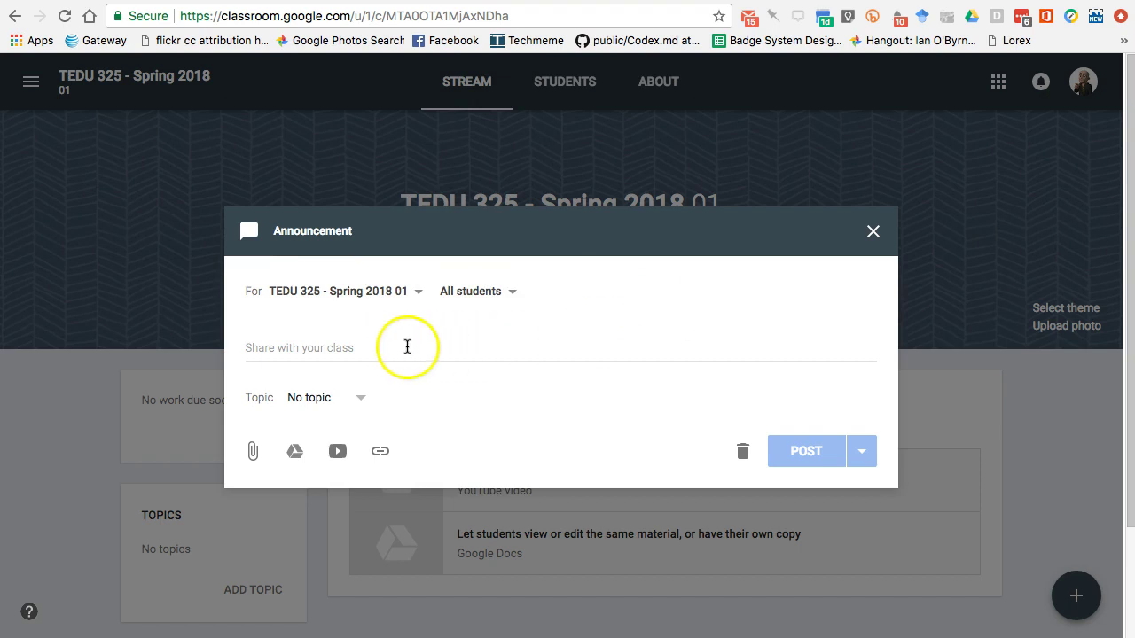
type("Ad")
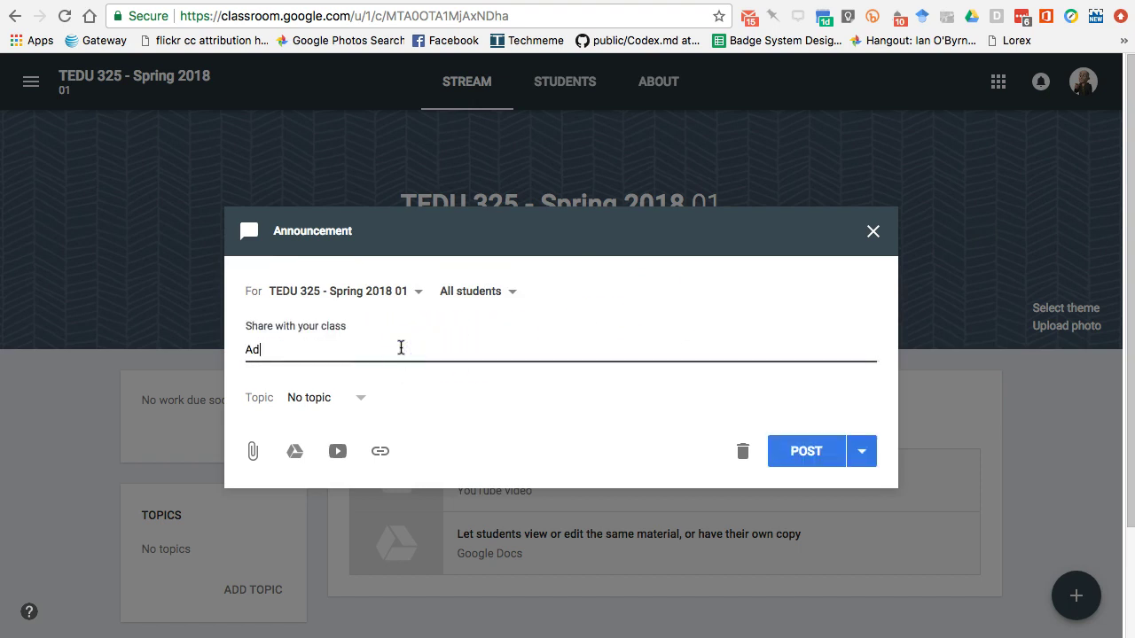
type("d announcemnte")
key("BackSpace")
key("BackSpace")
type("nt here.")
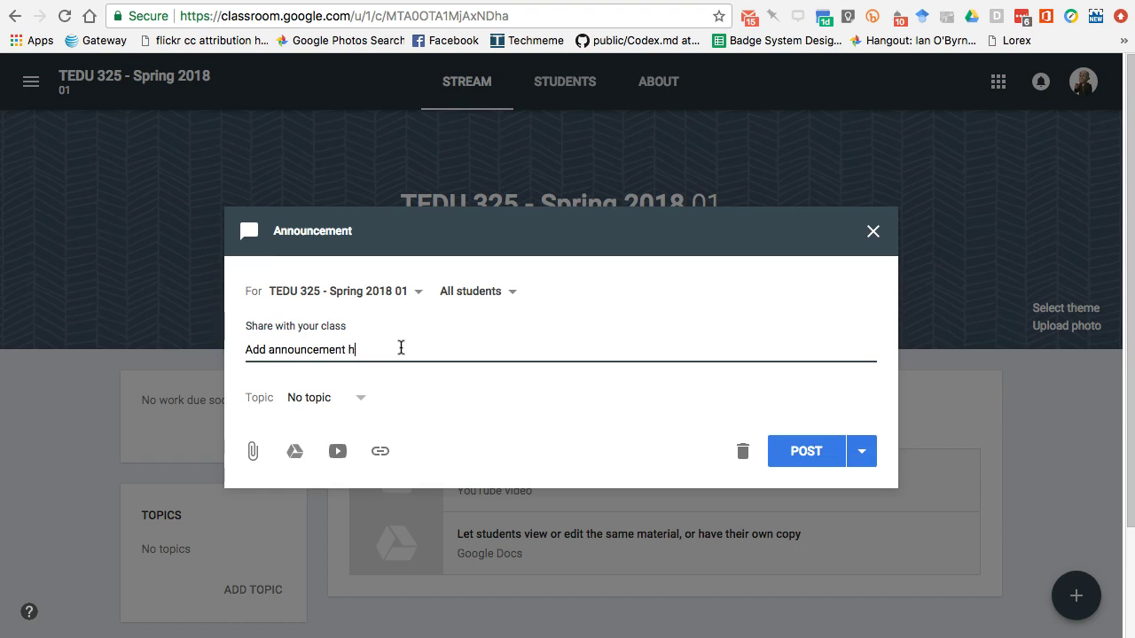
left_click(460, 339)
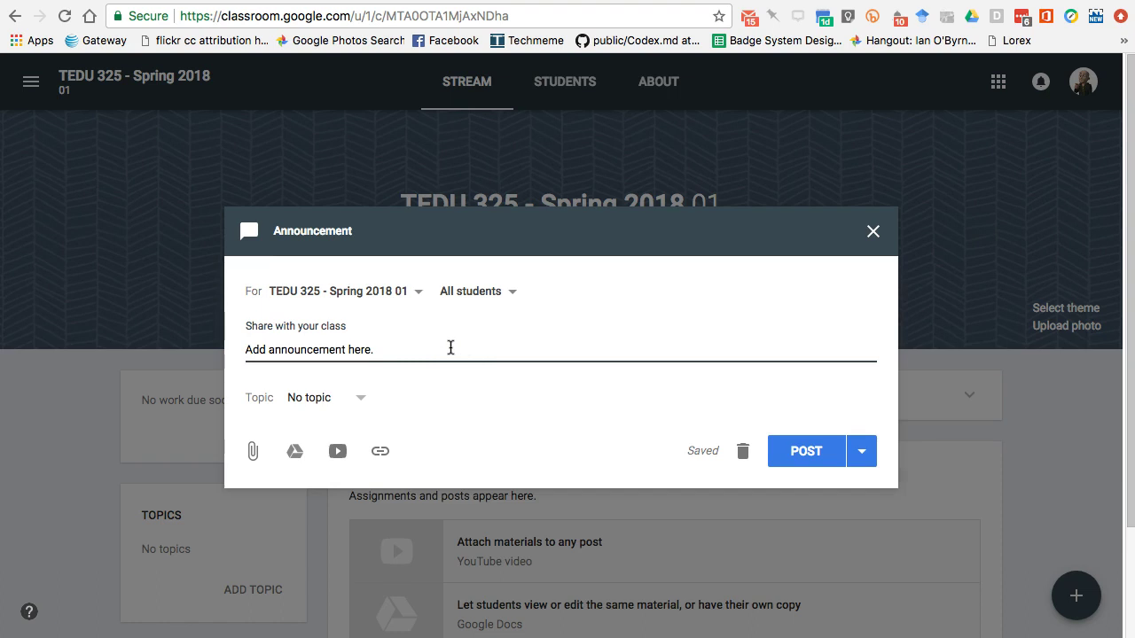
Create a new topic named "GENERAL" for the announcement.
left_click(355, 397)
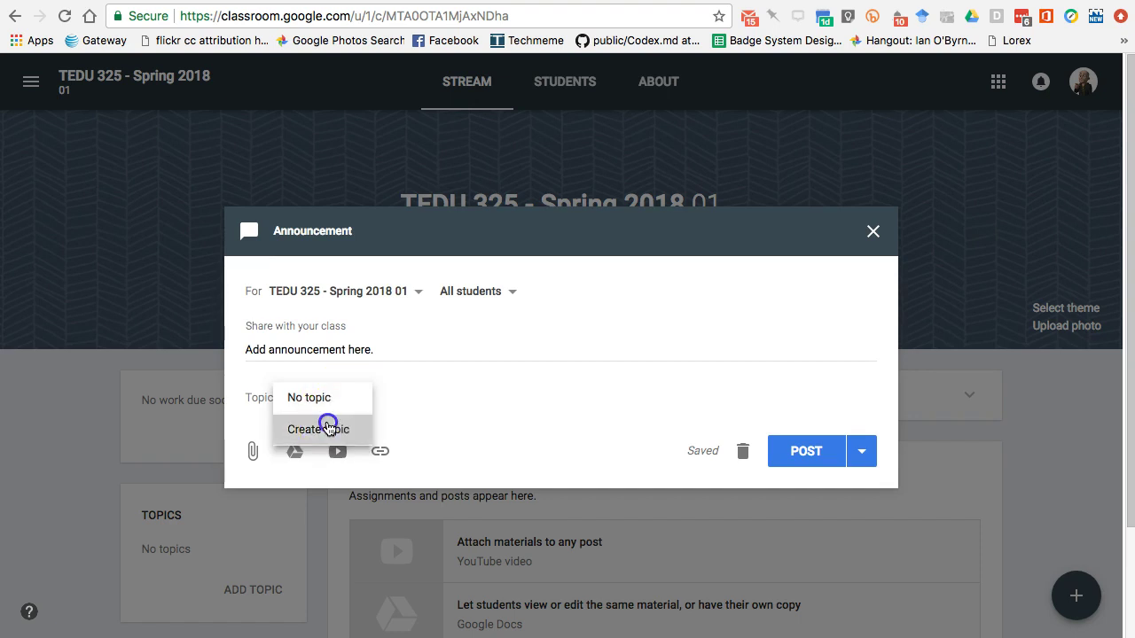
left_click(328, 427)
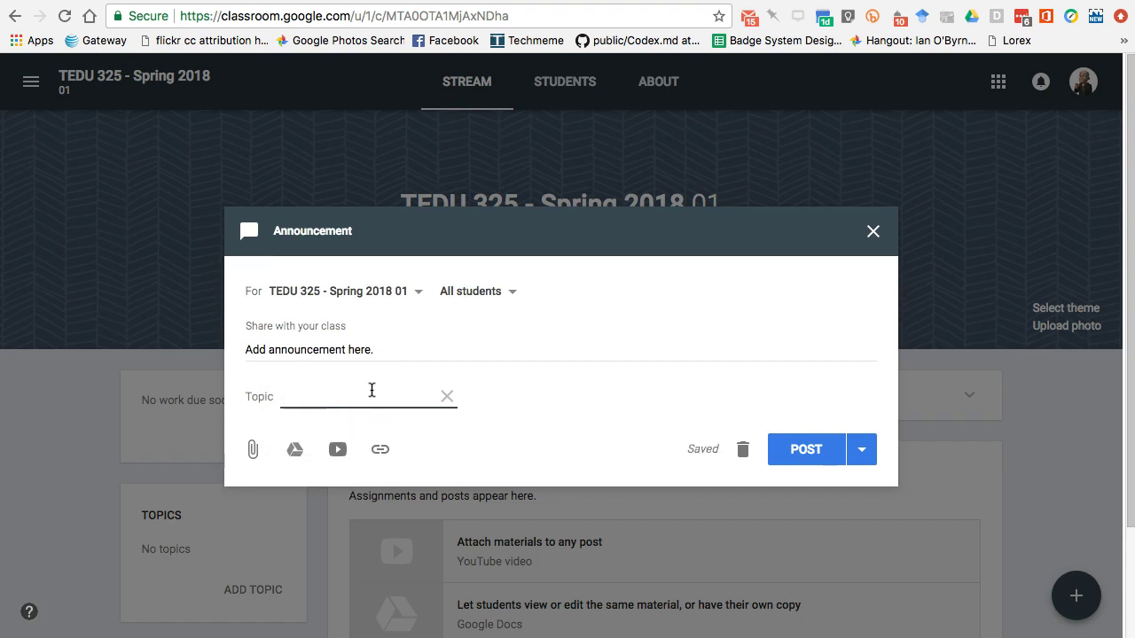
type("GENER")
key("BackSpace")
key("BackSpace")
type("ERAL")
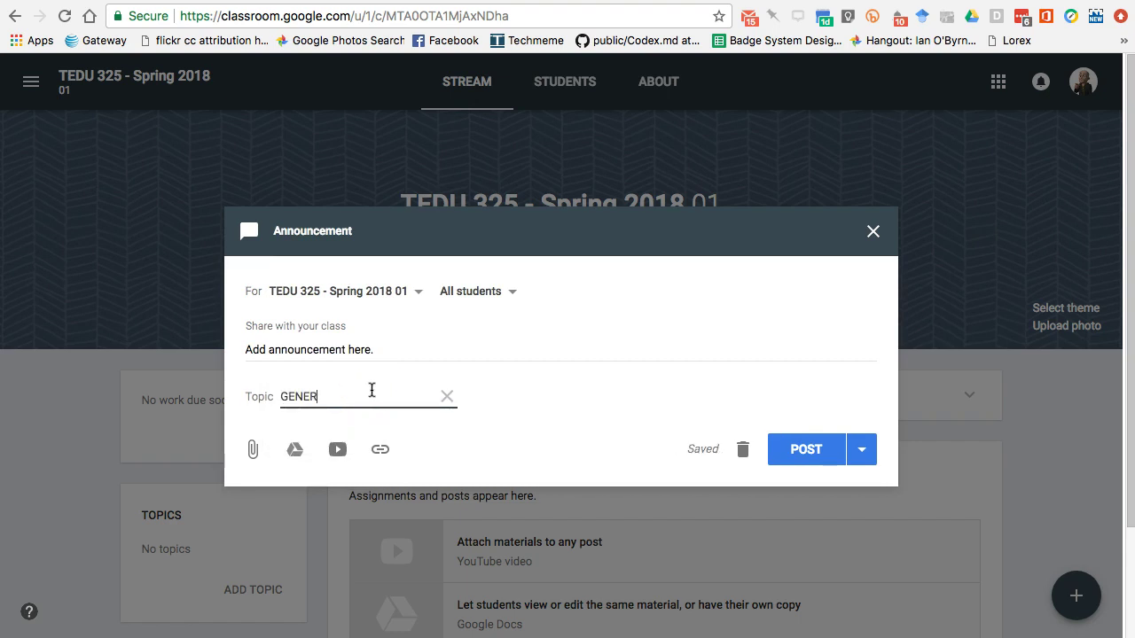
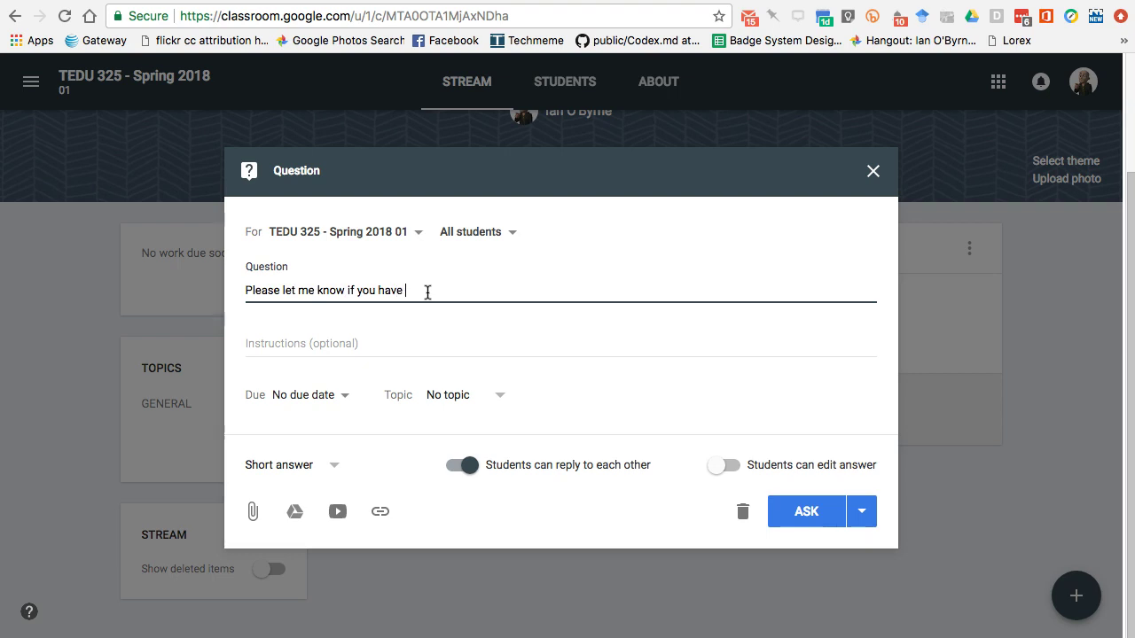
Complete the question text as "Please let me know if you have questions." and create the topic "WATER COOLER" for it.
type("qyue")
left_click(410, 350)
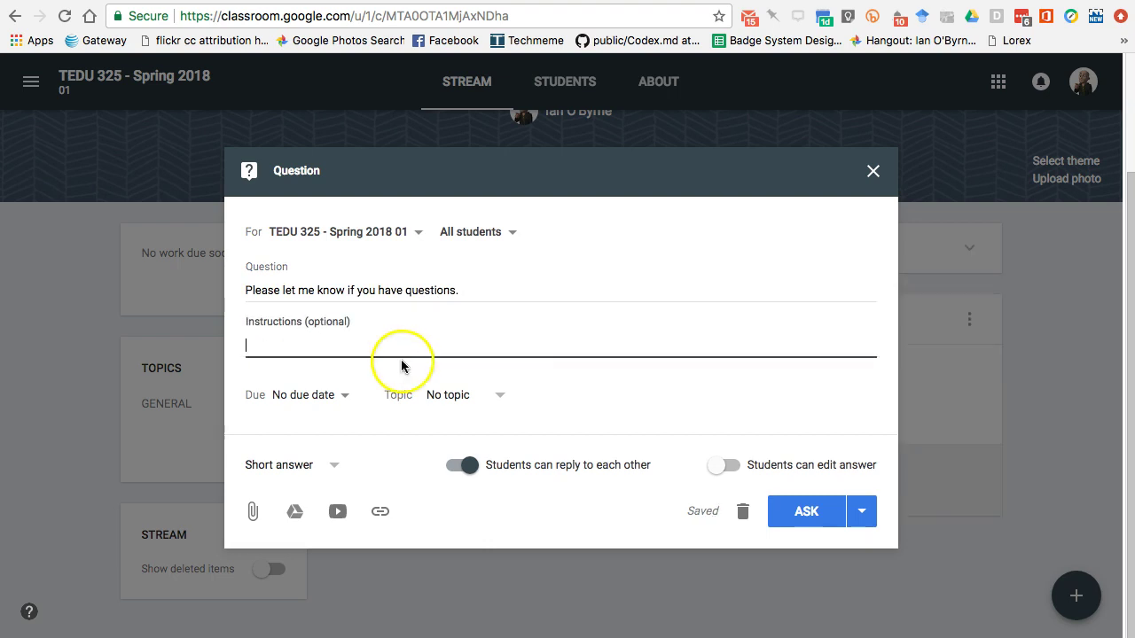
left_click(319, 396)
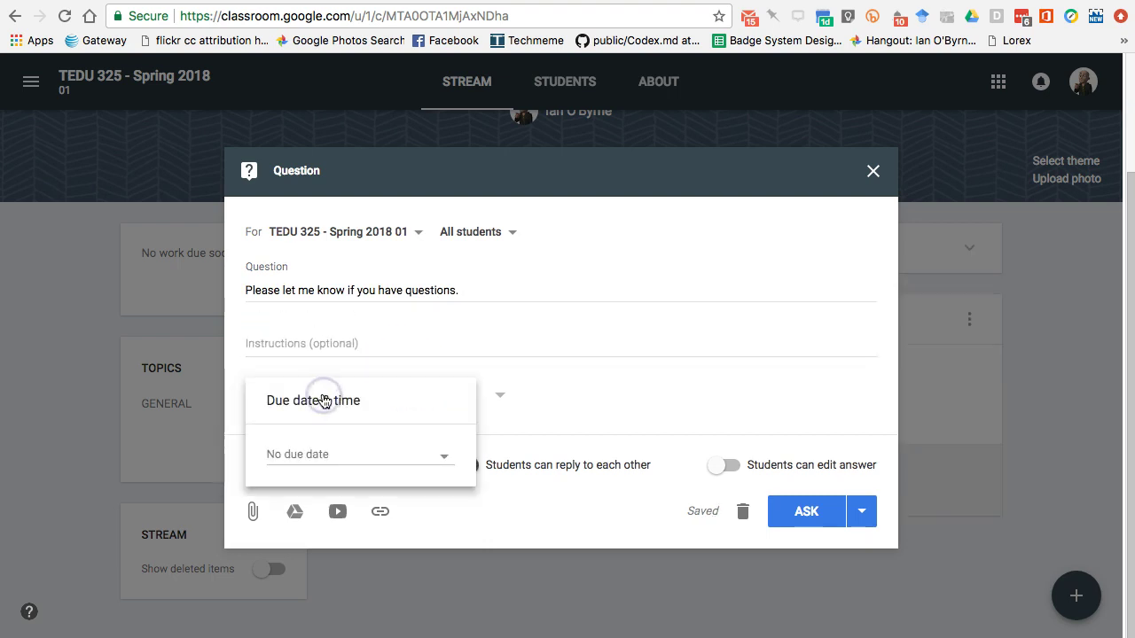
left_click(543, 418)
left_click(450, 397)
left_click(456, 429)
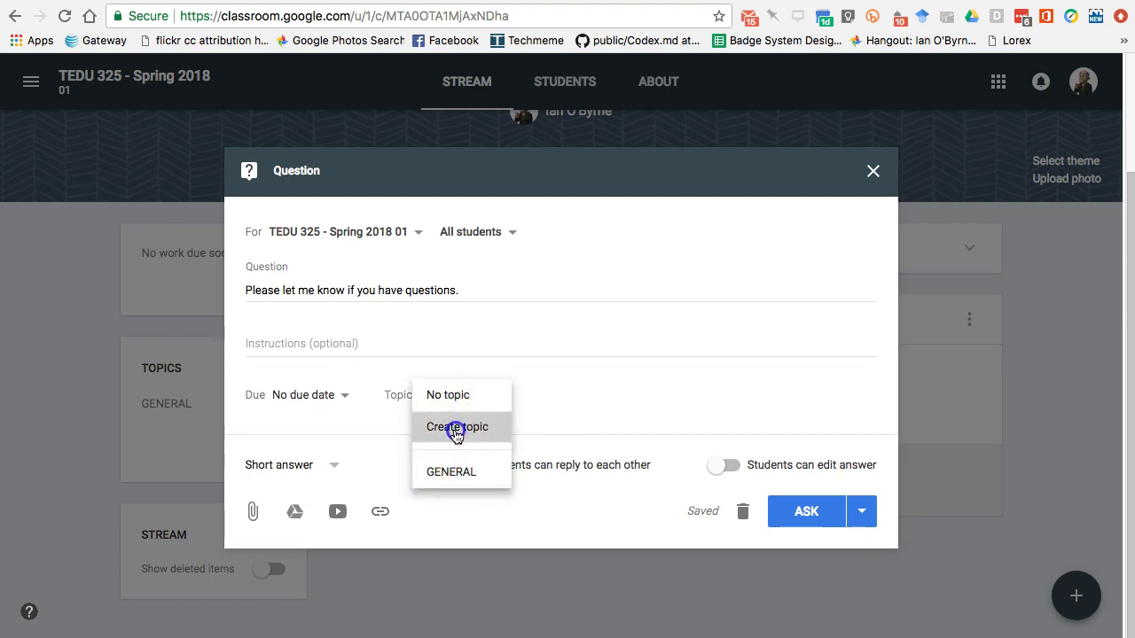
type("WATER COOLER")
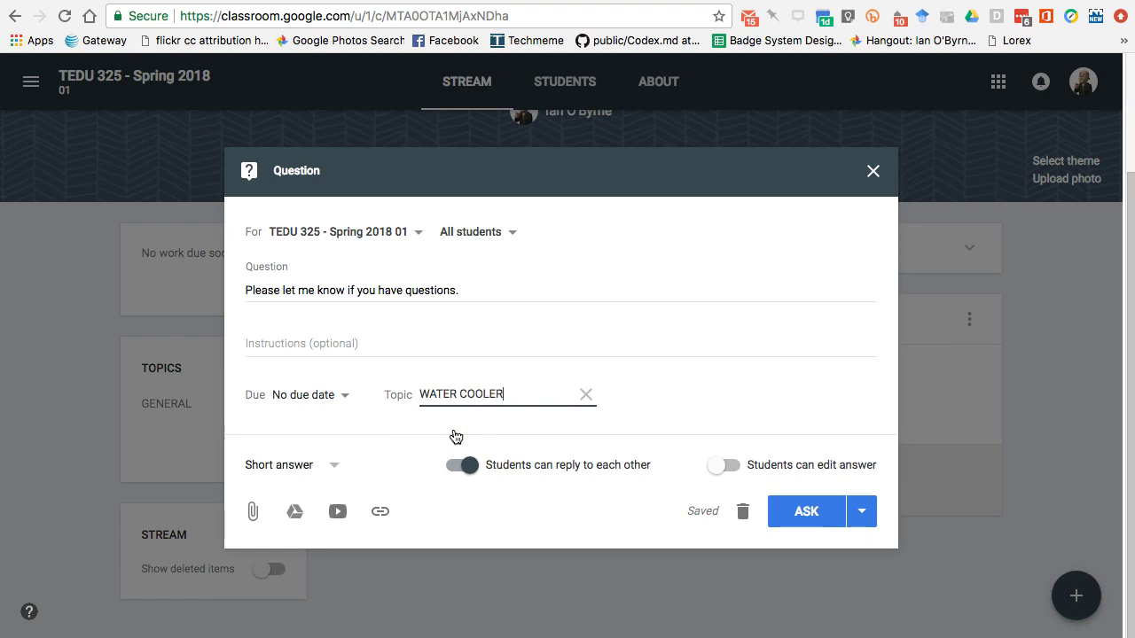
left_click(641, 401)
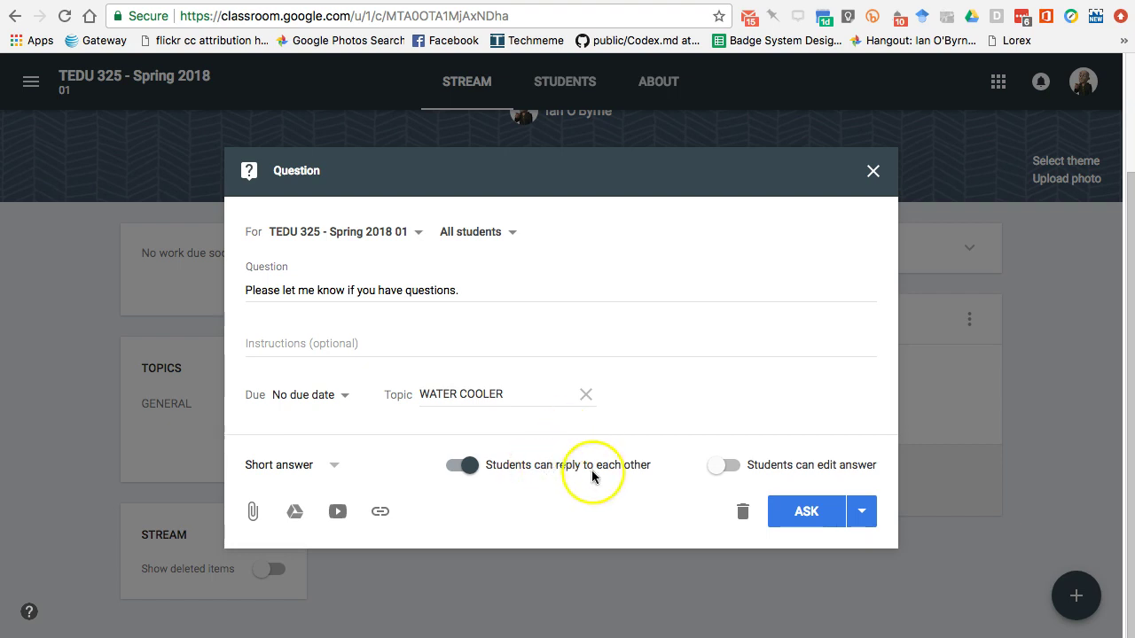
Allow students to edit their answers, keep the short answer type, and ask the question right away.
left_click(731, 468)
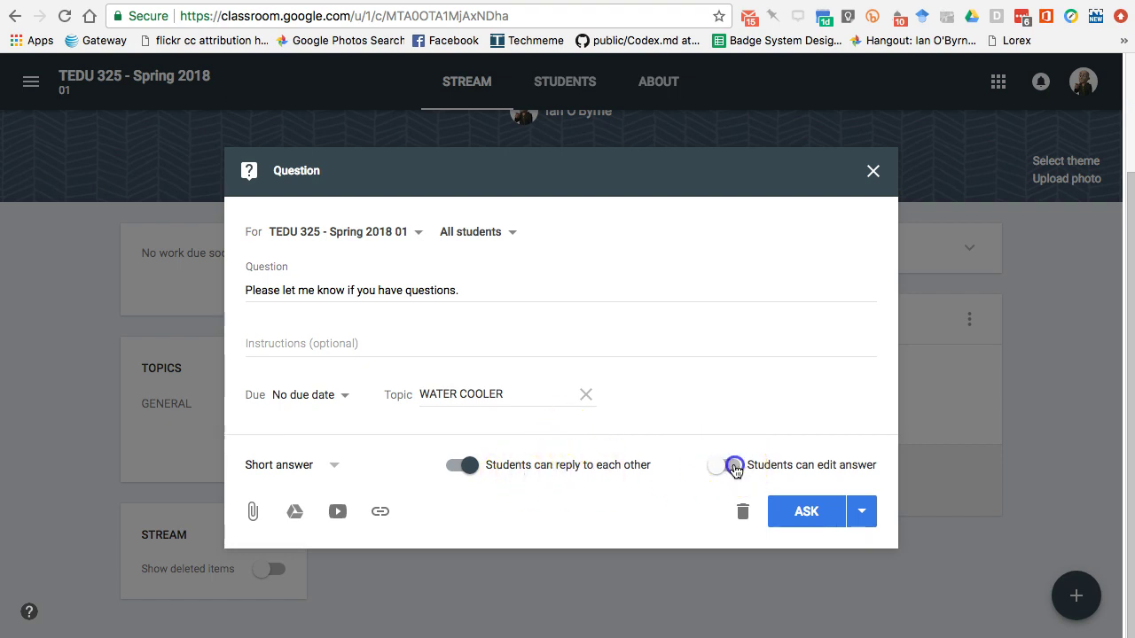
left_click(323, 465)
left_click(324, 465)
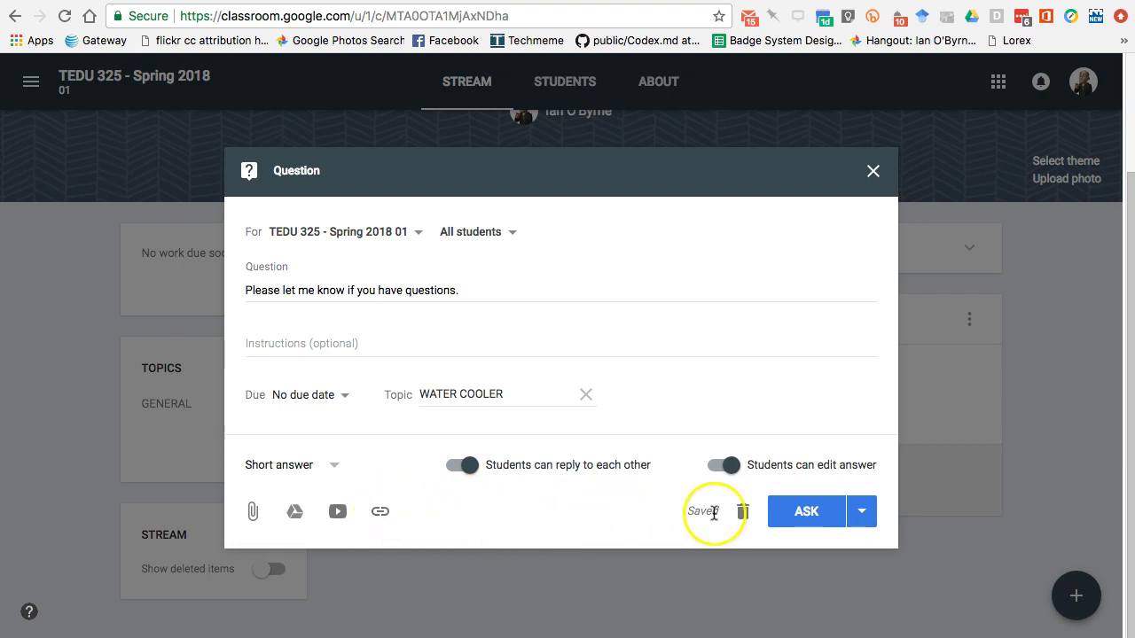
left_click(861, 512)
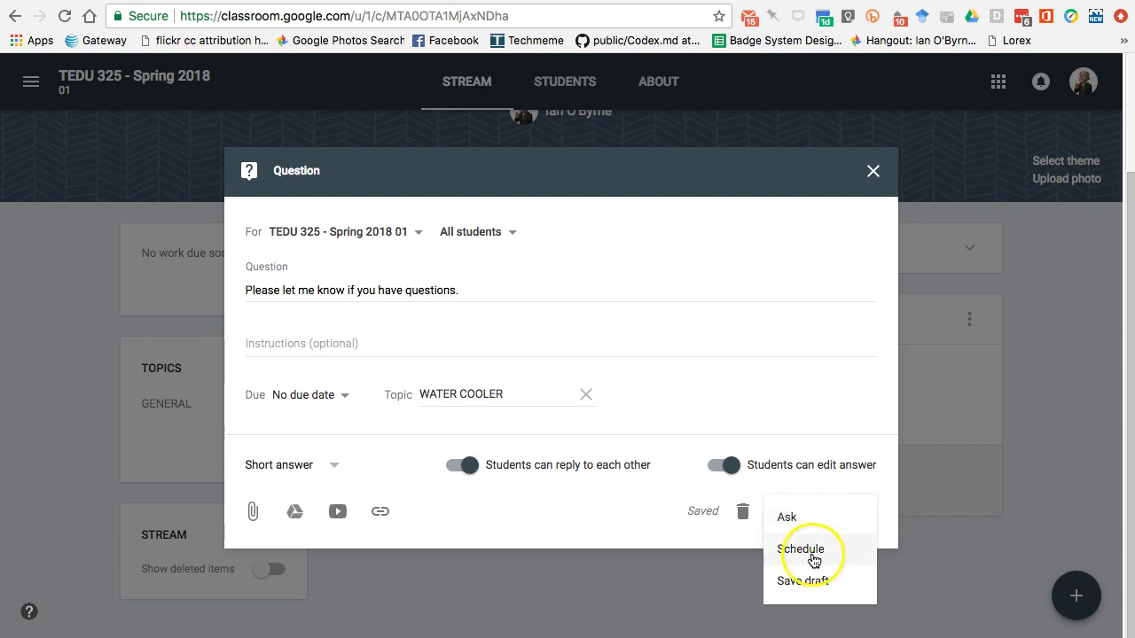
left_click(717, 508)
left_click(771, 520)
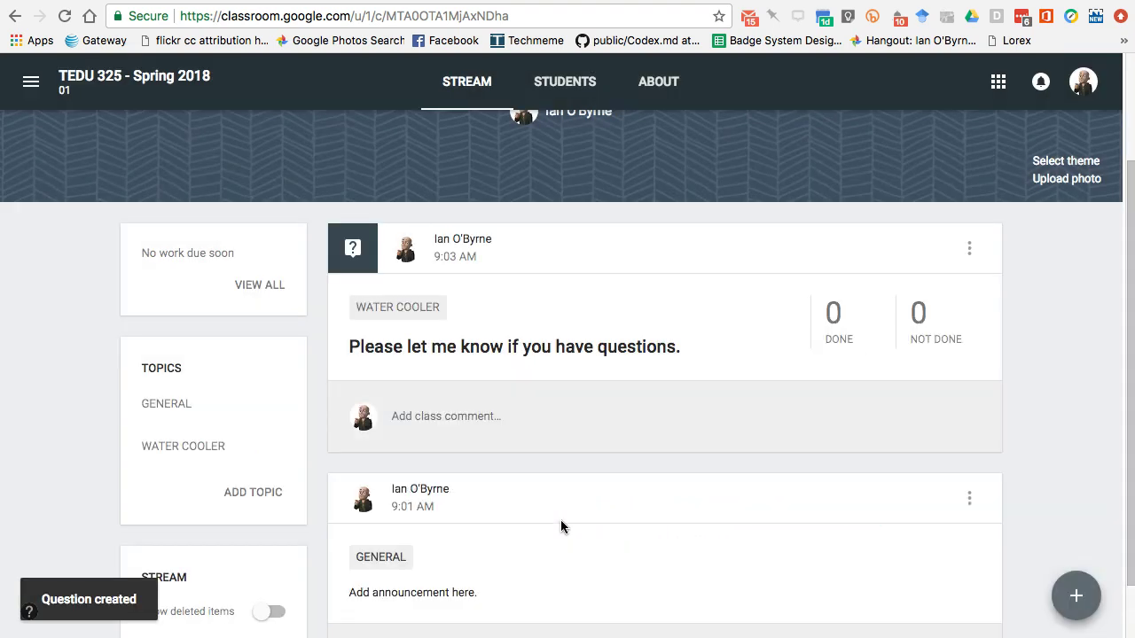
Review the posted question and announcement with their topics in the class stream.
scroll(560, 527, "down", 2)
left_click(534, 483)
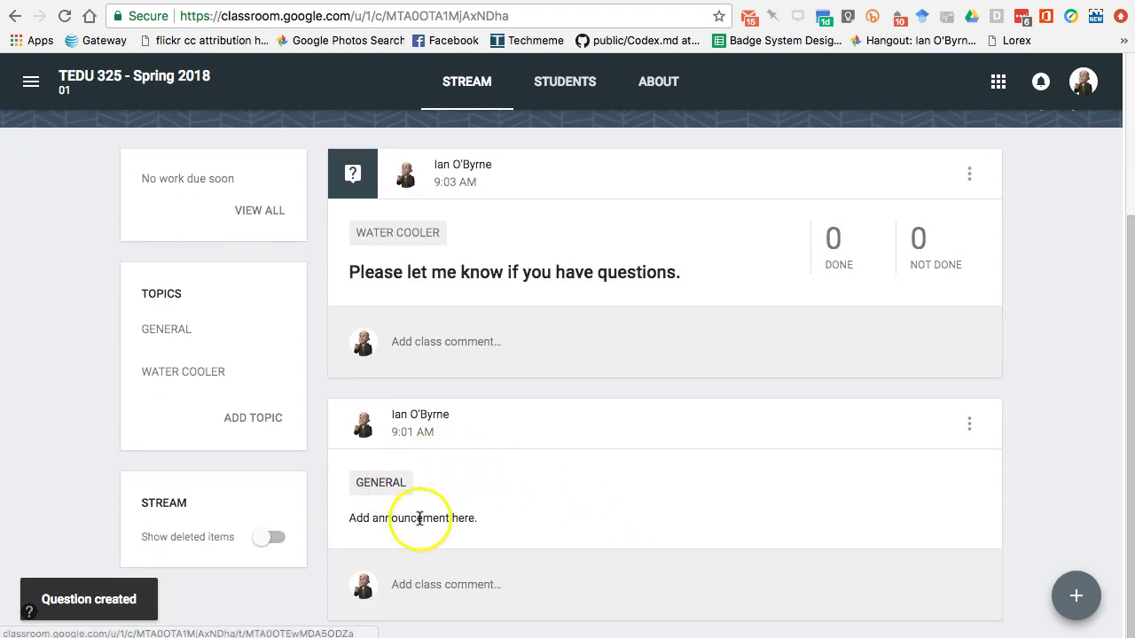
scroll(558, 461, "up", 4)
scroll(532, 373, "up", 2)
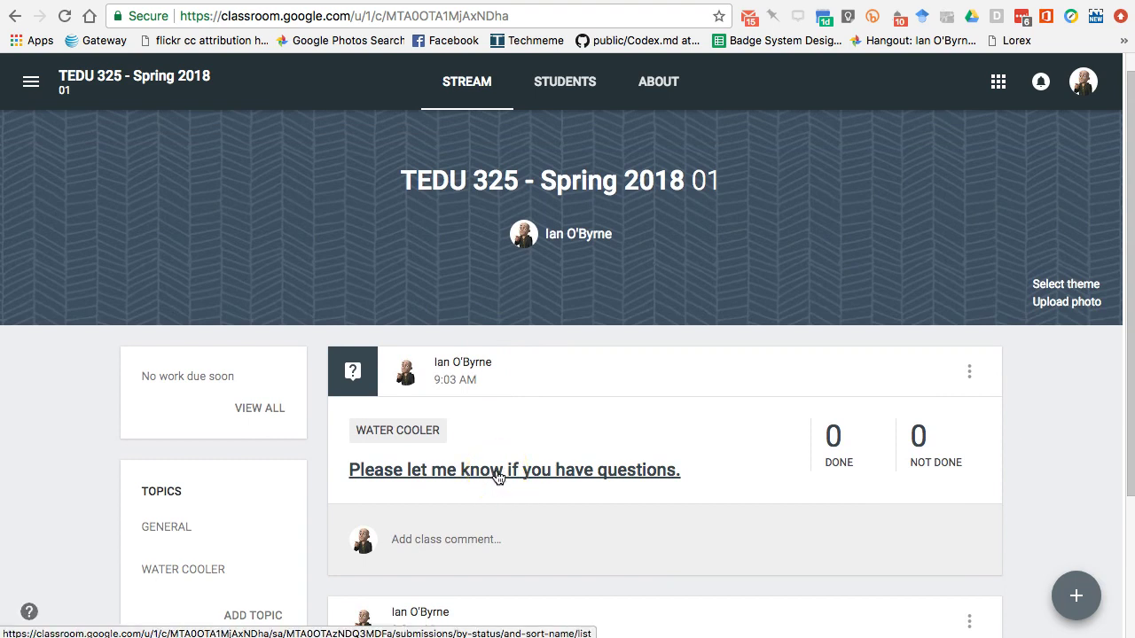
scroll(723, 430, "down", 1)
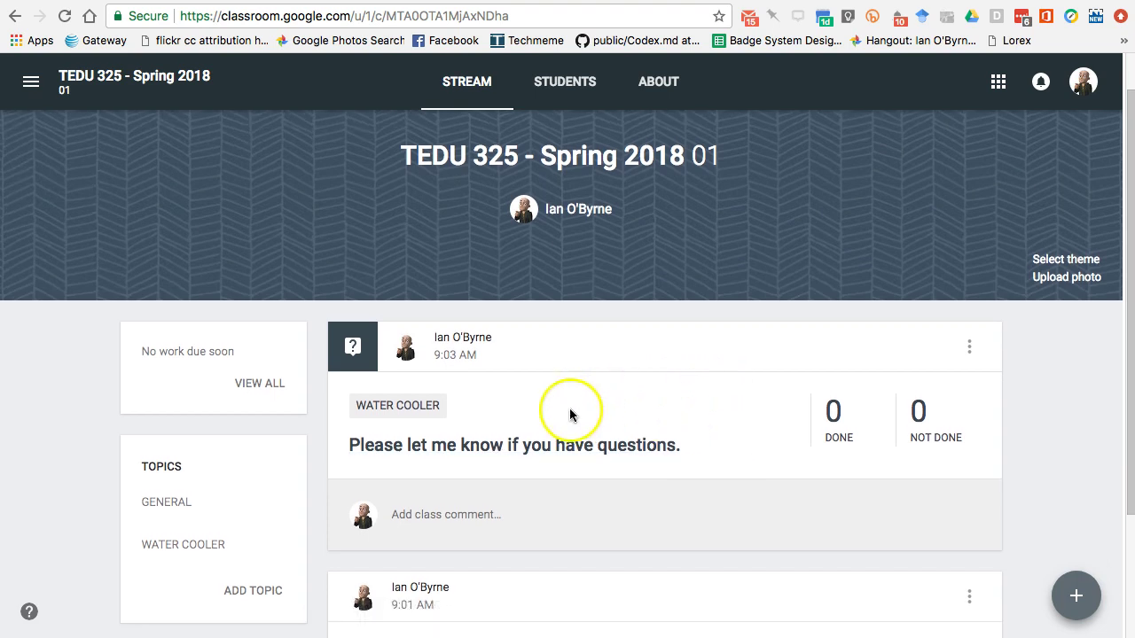
Start a new assignment for all students titled "First Journal", leaving its instructions blank.
left_click(1074, 596)
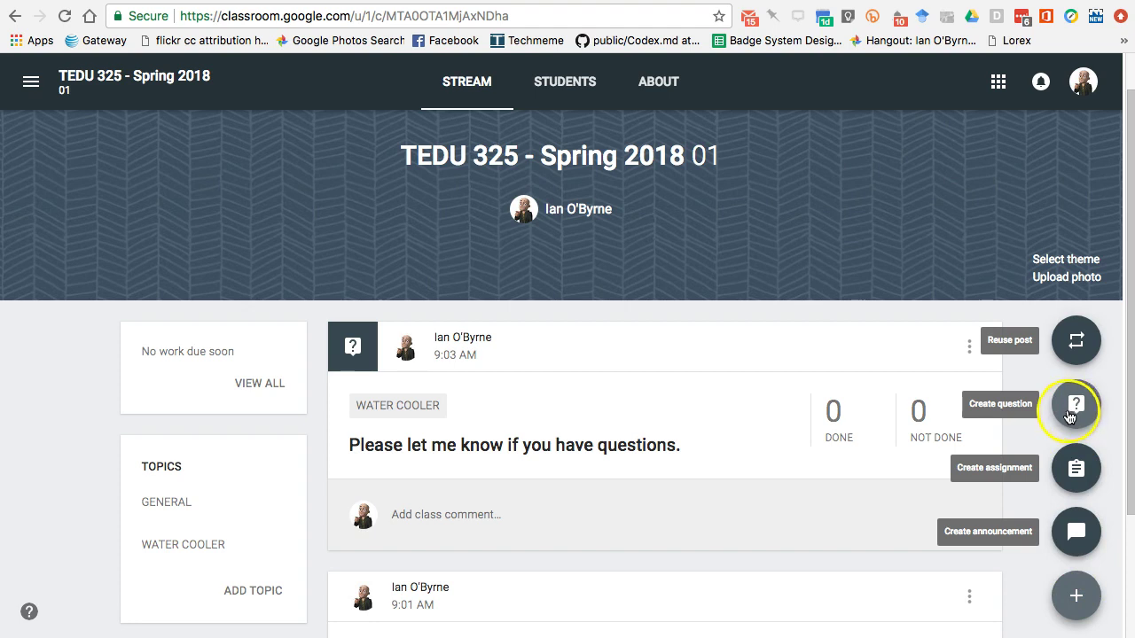
left_click(1075, 467)
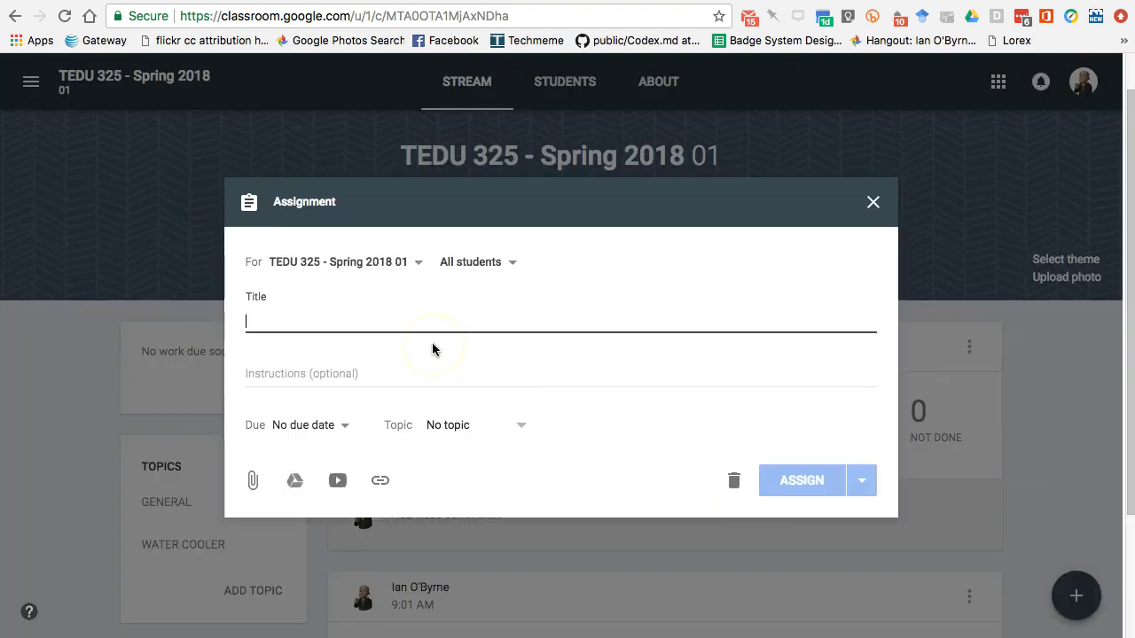
type("First Journal")
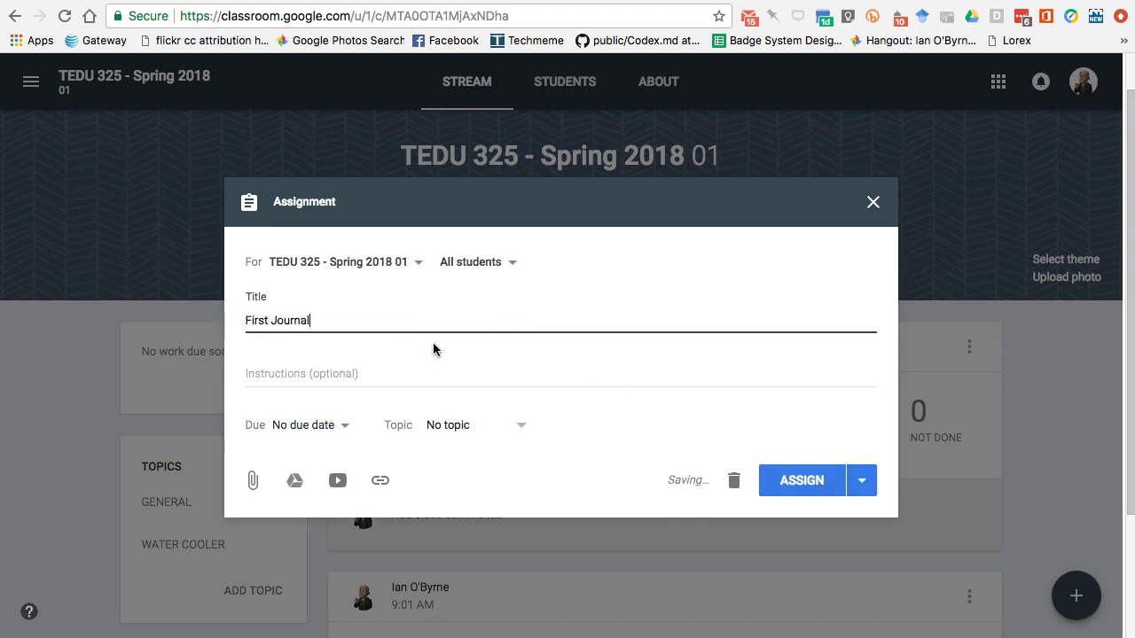
left_click(469, 375)
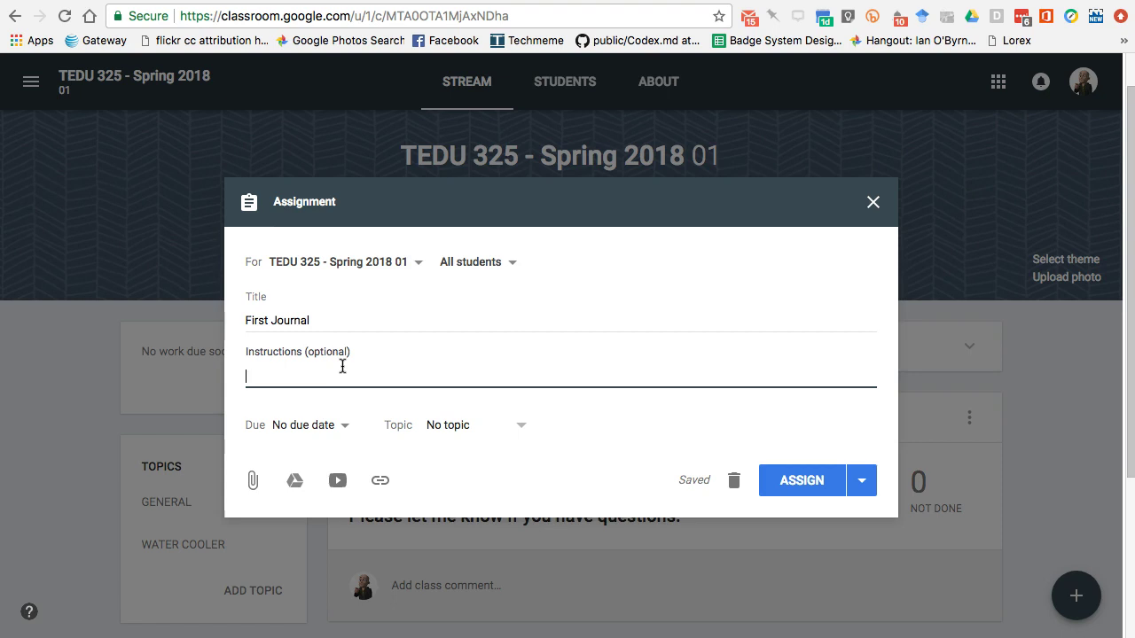
Set the assignment's due date to tomorrow and create the topic "WEEK ONE" for it.
left_click(311, 428)
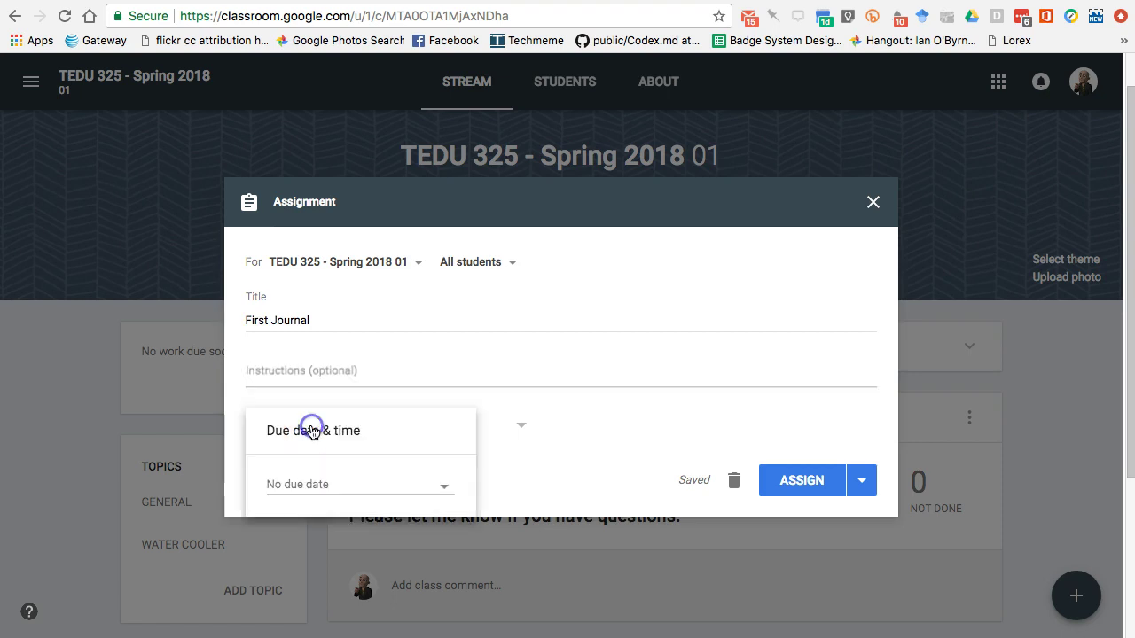
left_click(361, 475)
left_click(551, 489)
left_click(444, 426)
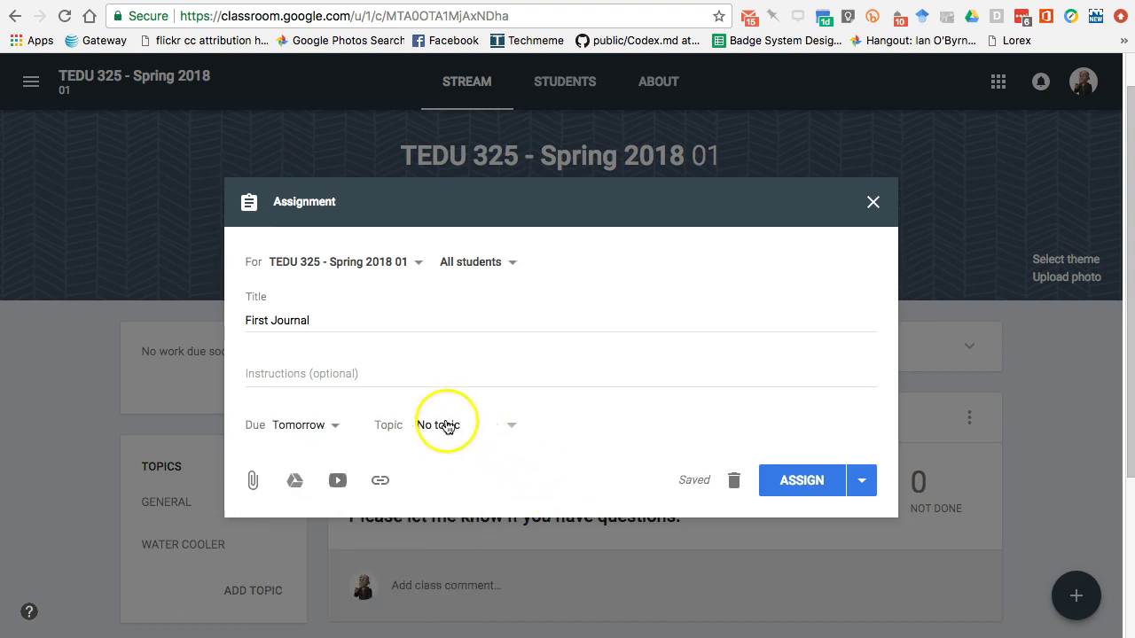
left_click(450, 498)
left_click(456, 463)
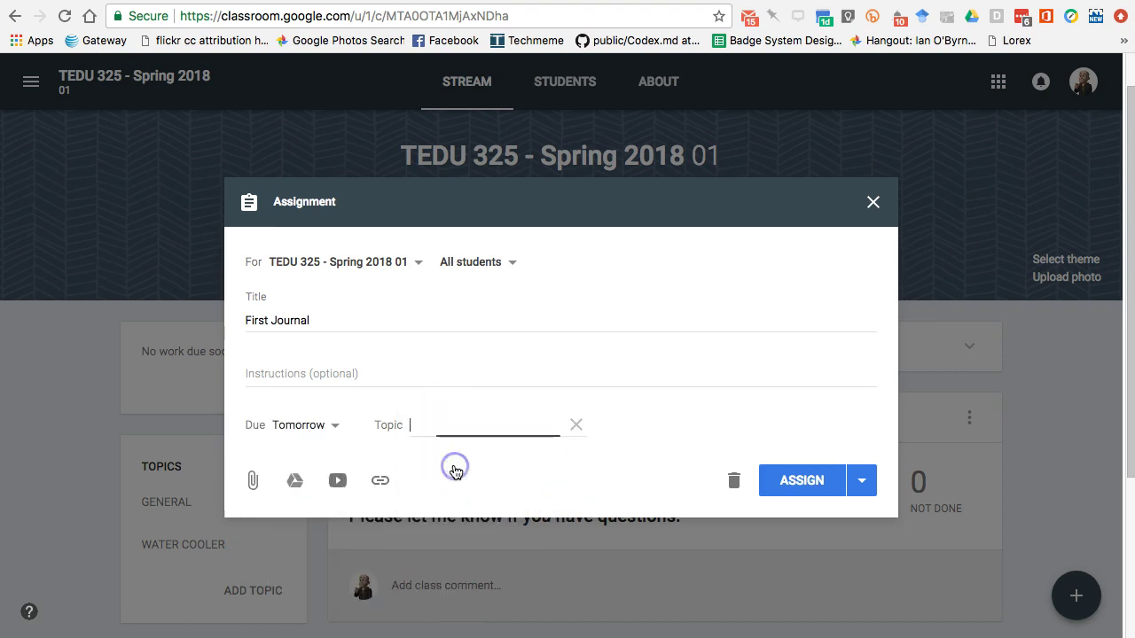
type("WEEK ONE")
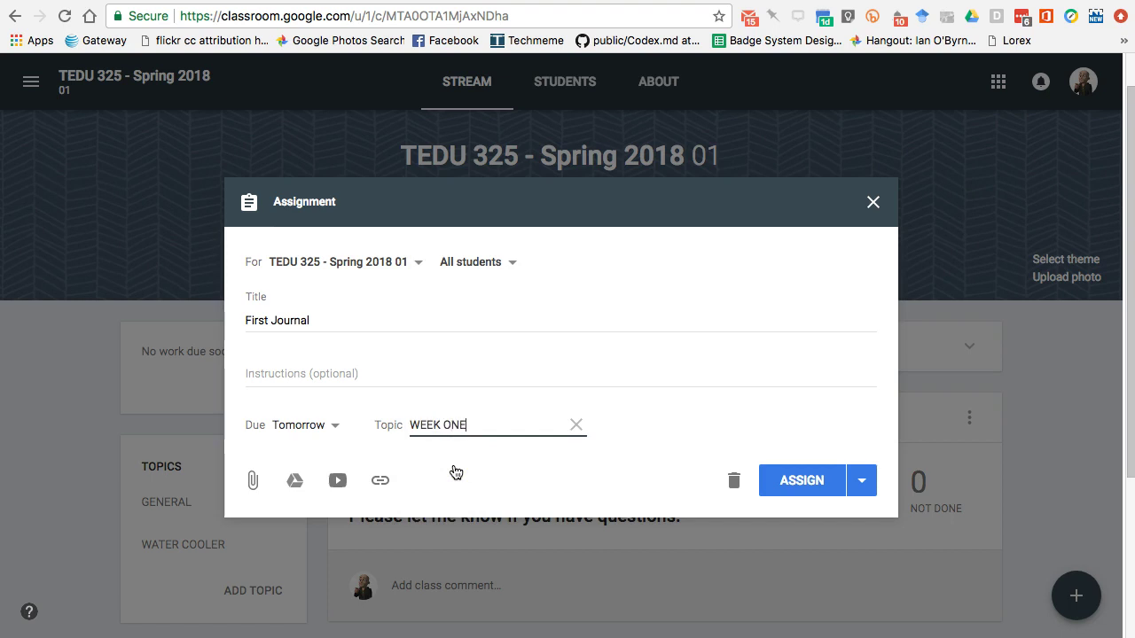
left_click(391, 371)
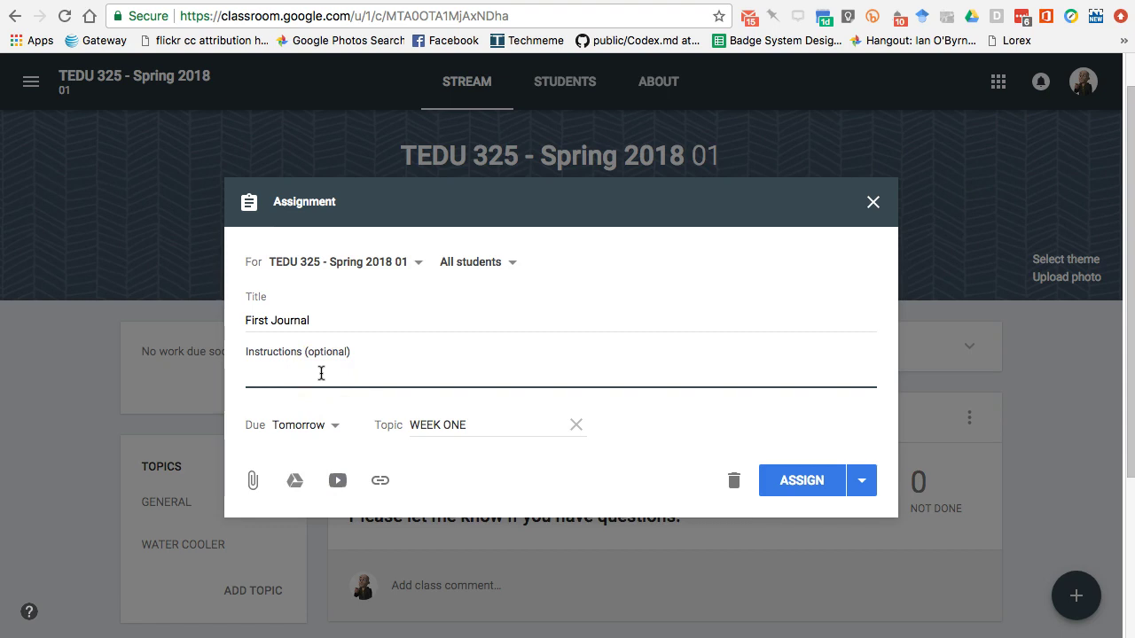
Assign the First Journal assignment to the class right away.
left_click(862, 481)
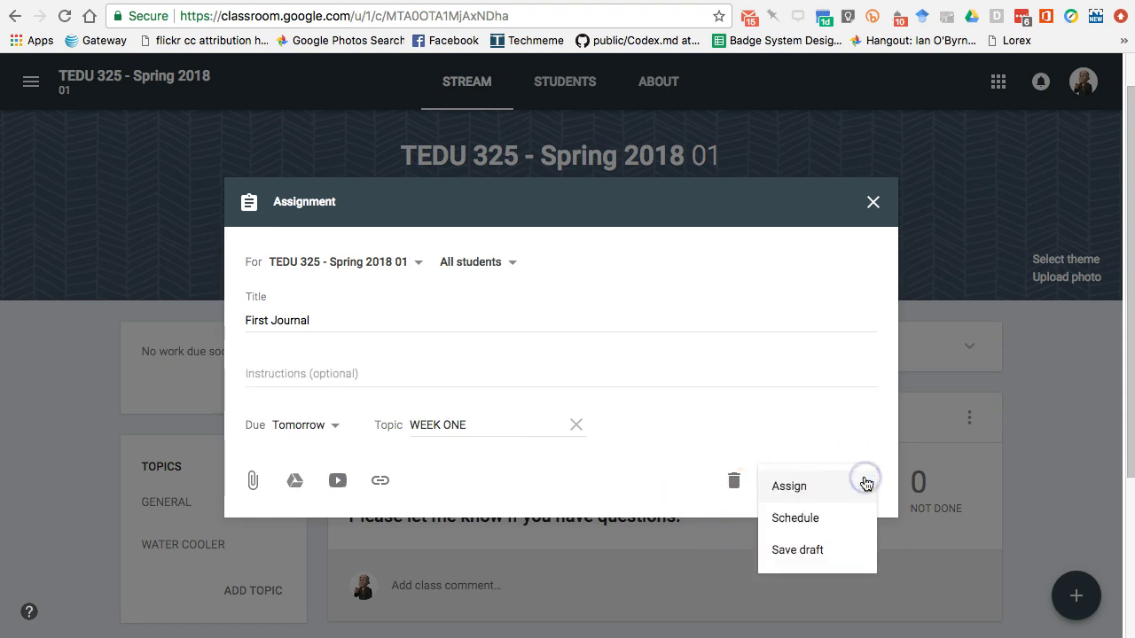
left_click(643, 502)
left_click(760, 481)
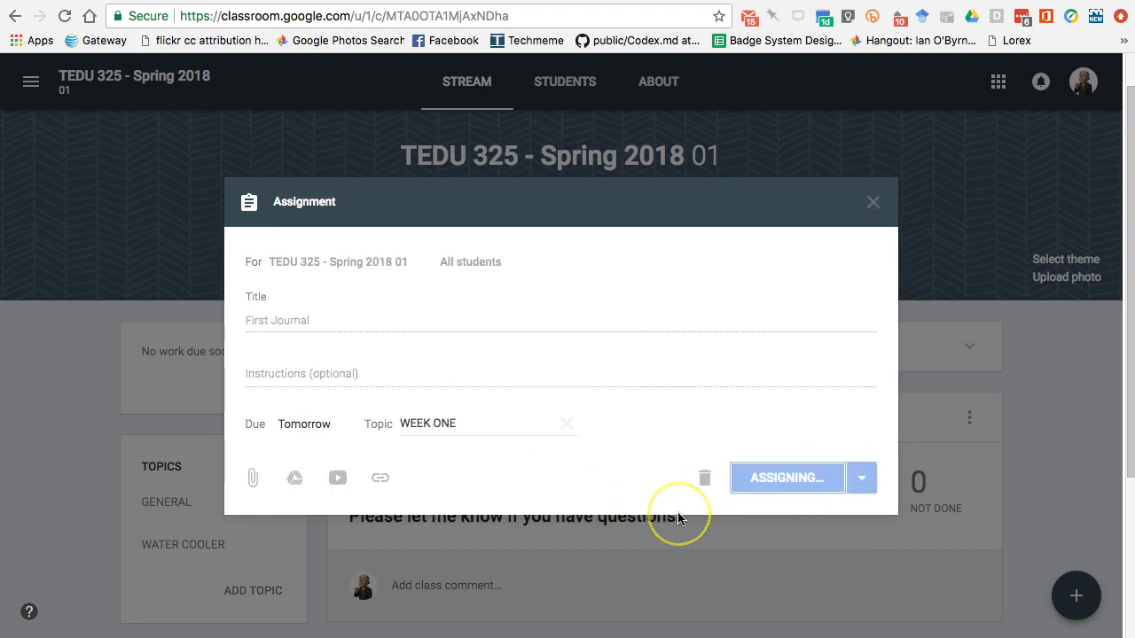
Review the posts in the class stream and look at the student work page of the First Journal assignment.
scroll(678, 513, "down", 1)
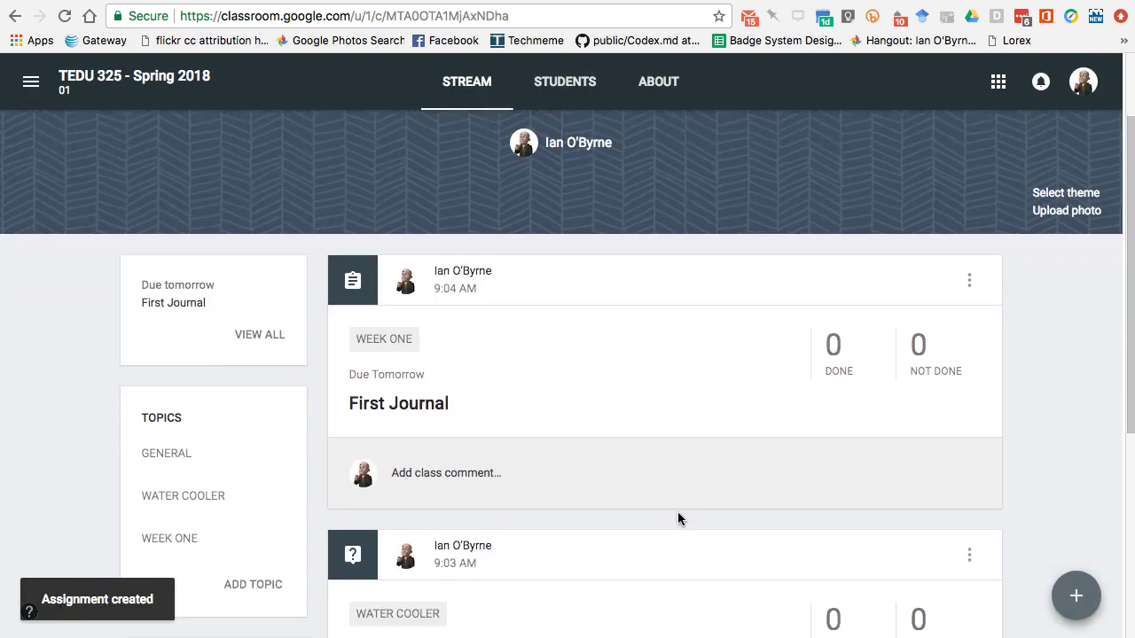
scroll(677, 519, "down", 6)
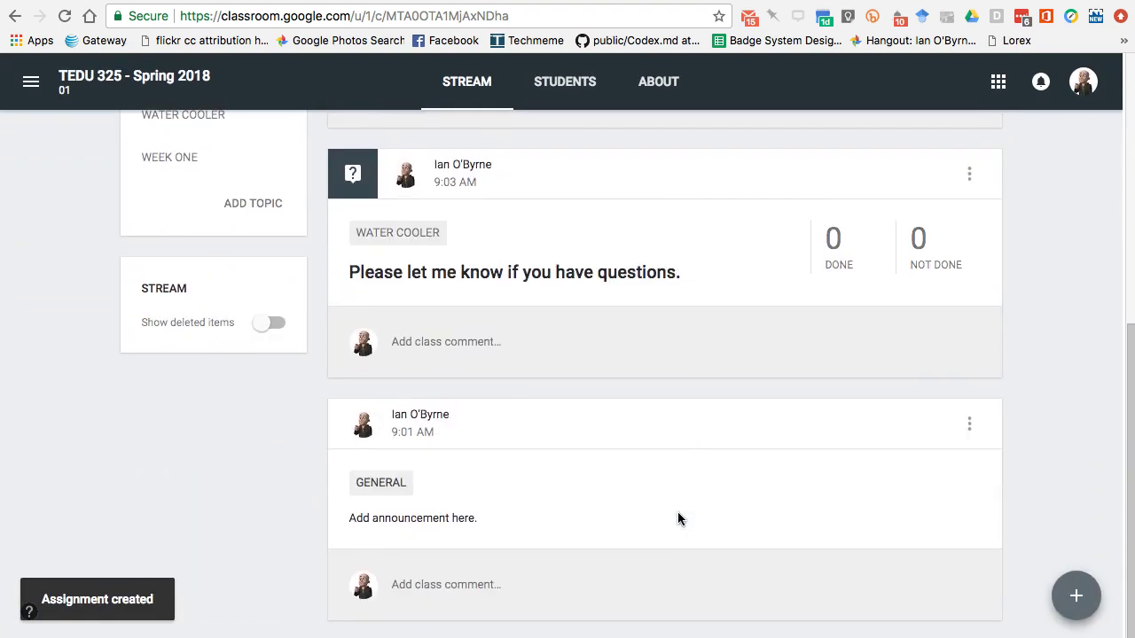
scroll(677, 518, "up", 8)
scroll(631, 512, "down", 3)
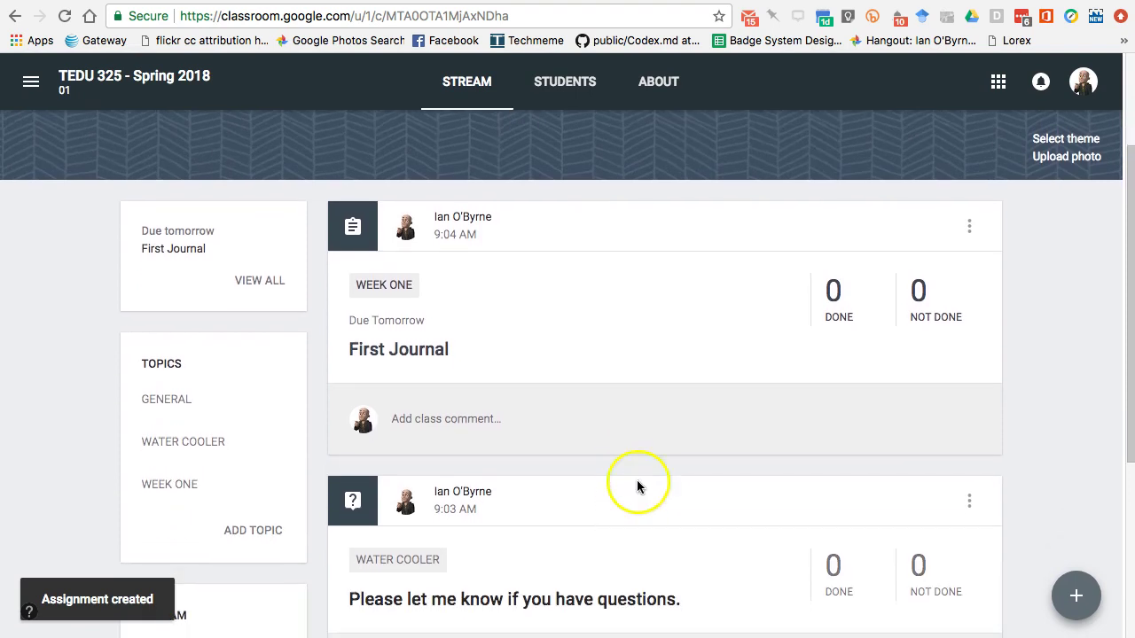
left_click(837, 310)
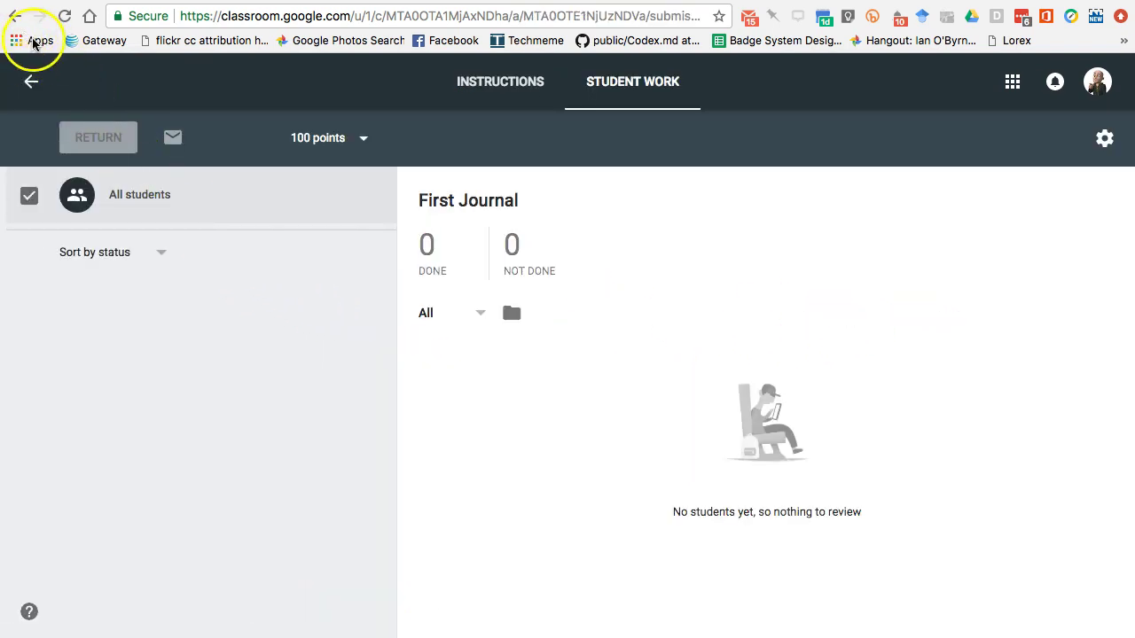
left_click(15, 16)
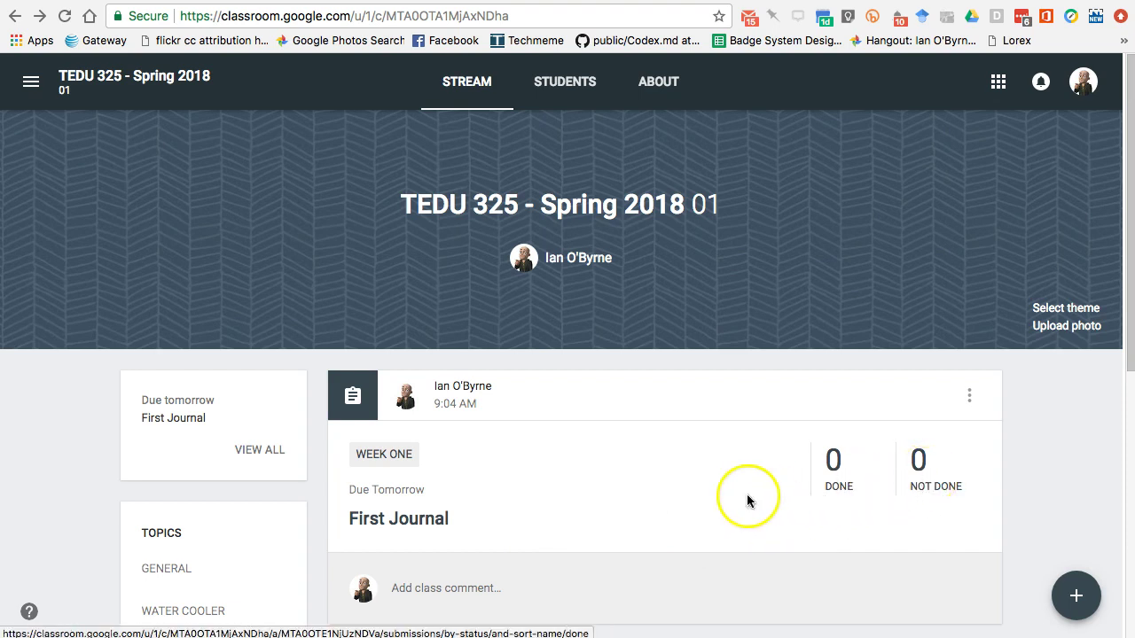
View the posts under the GENERAL, WATER COOLER and WEEK ONE topics in turn, and return to the class stream.
scroll(741, 493, "down", 2)
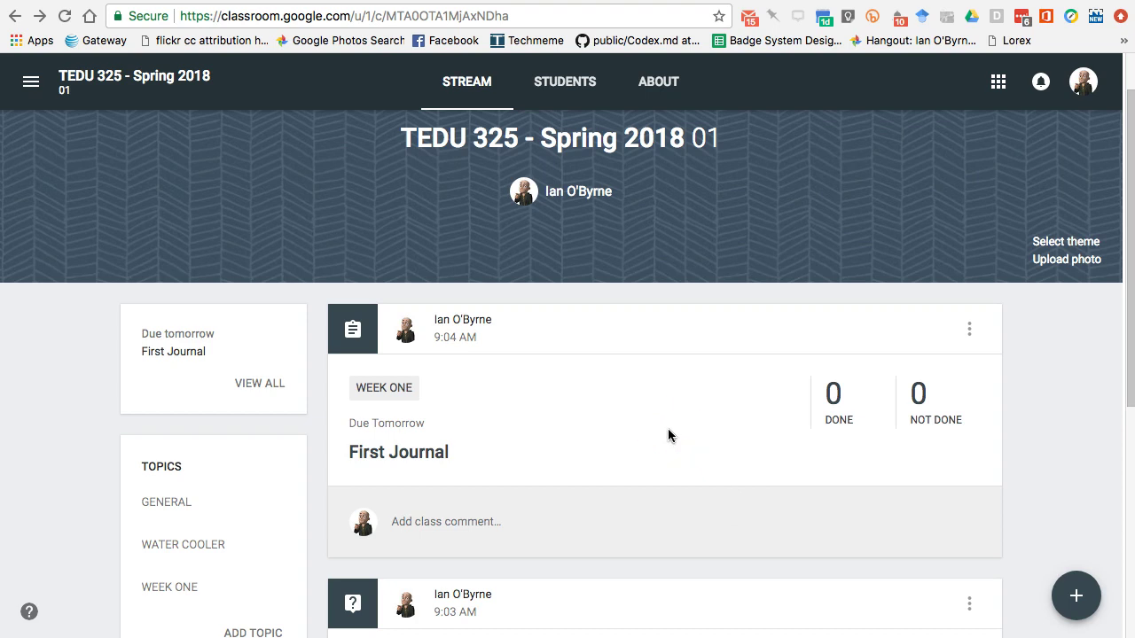
left_click(56, 460)
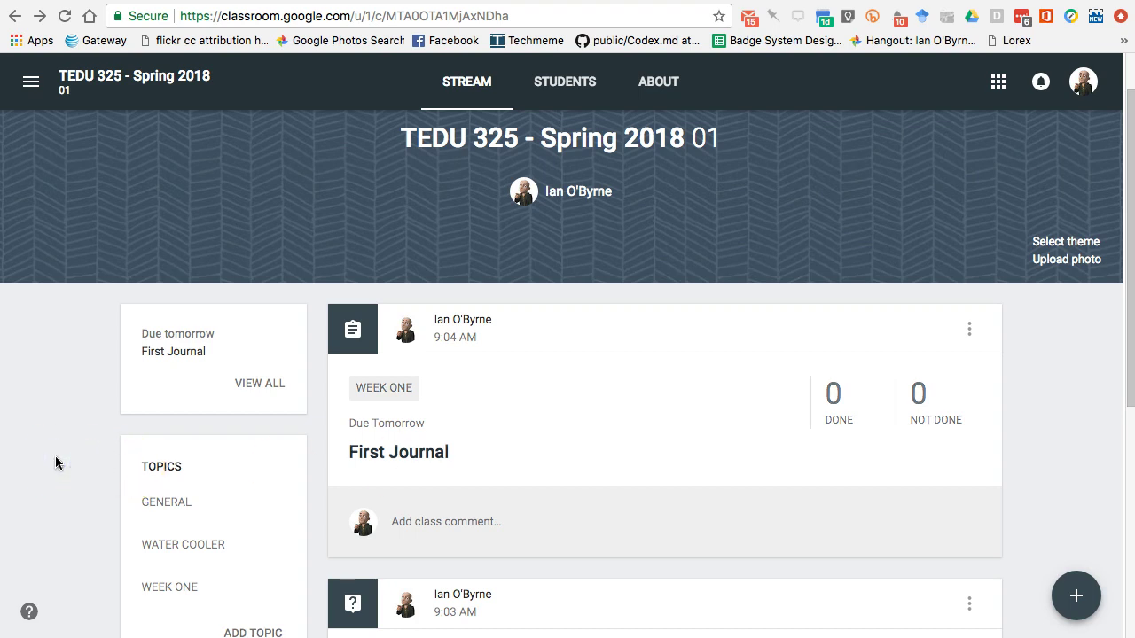
scroll(55, 463, "down", 3)
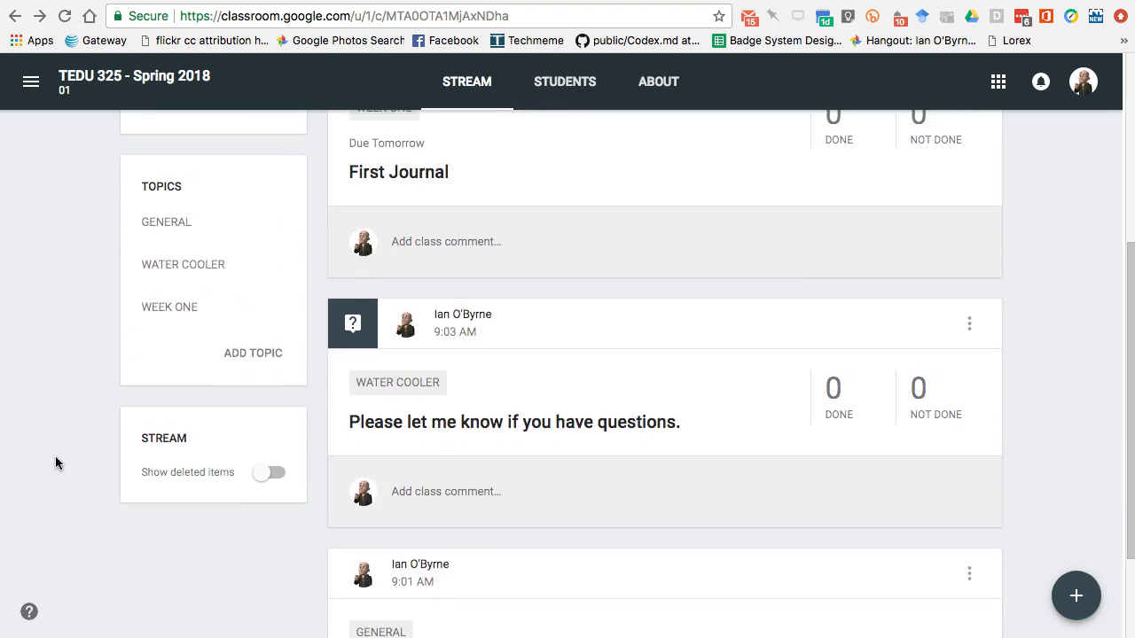
scroll(55, 463, "up", 1)
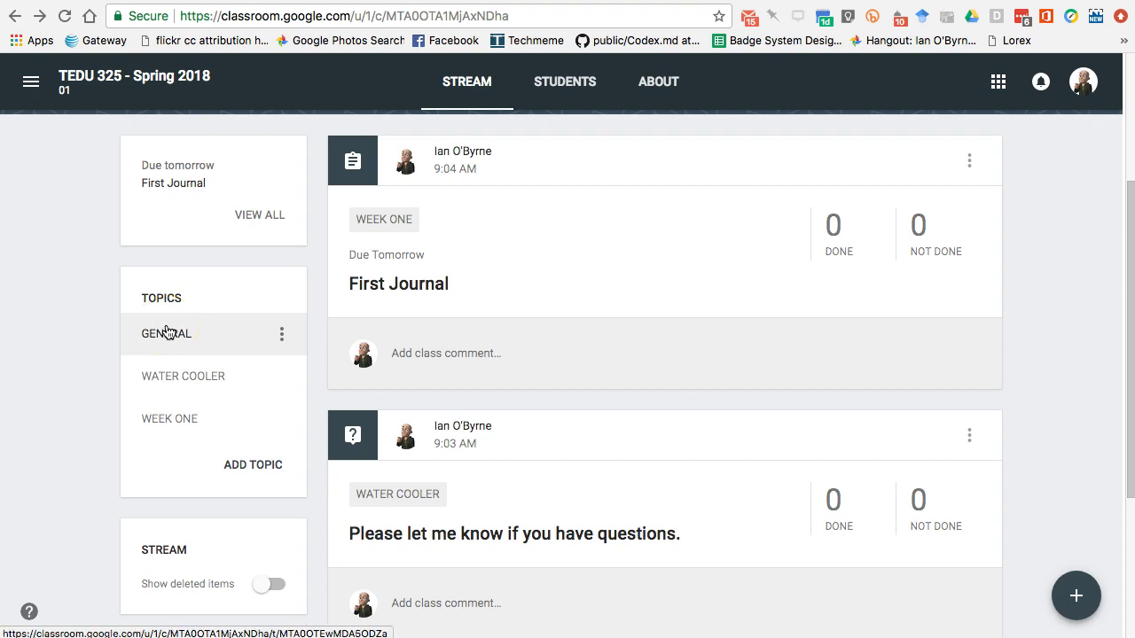
left_click(41, 361)
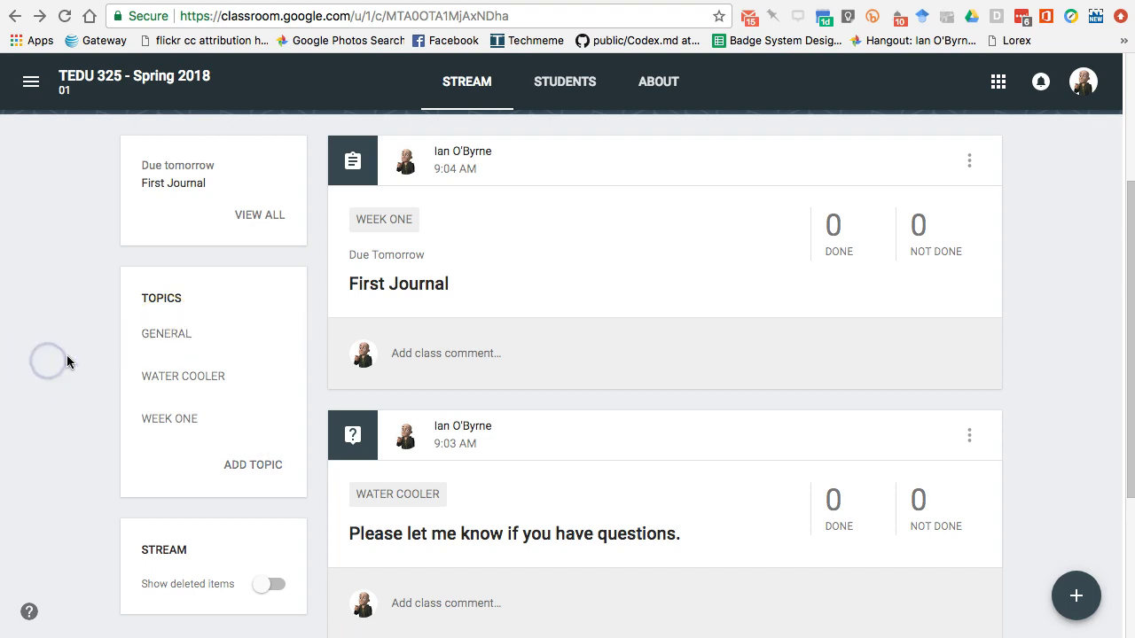
left_click(162, 345)
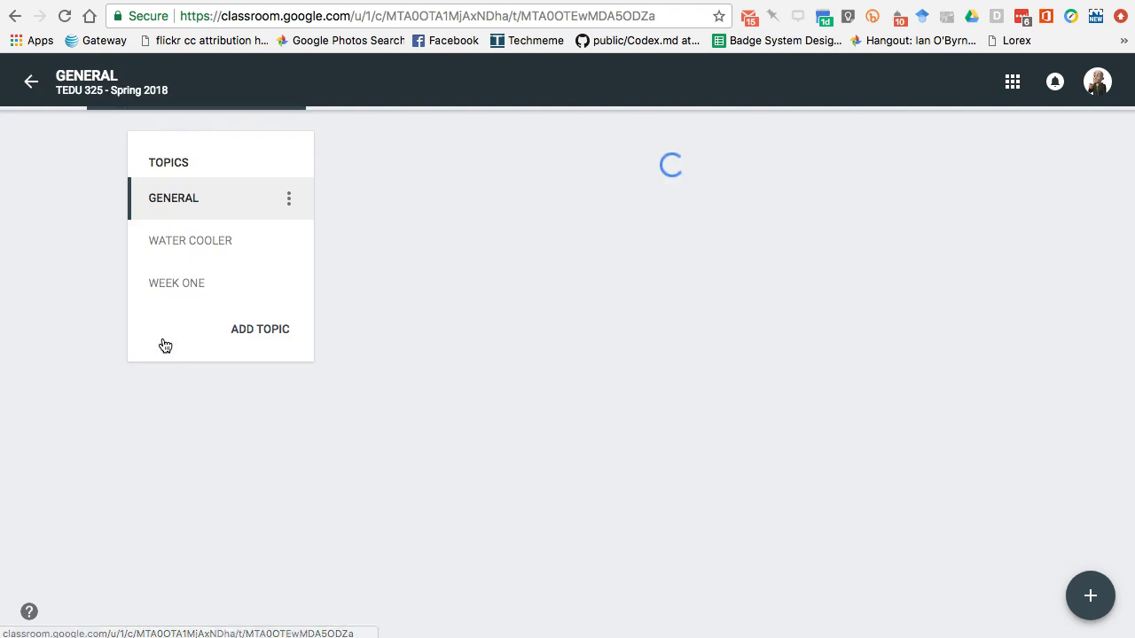
left_click(91, 341)
left_click(188, 237)
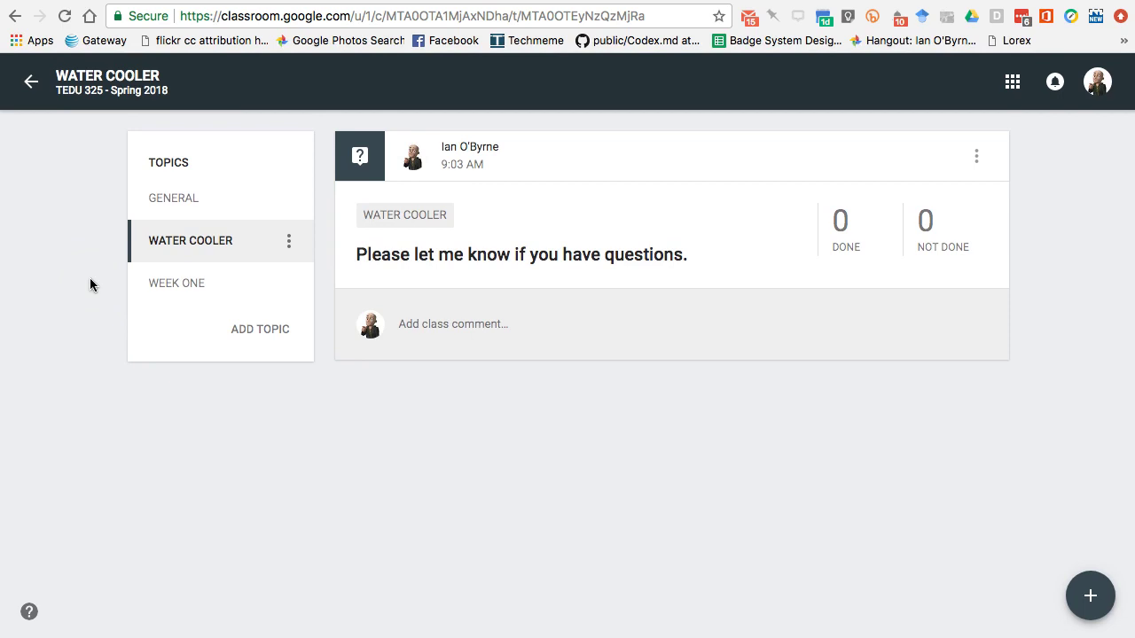
left_click(155, 283)
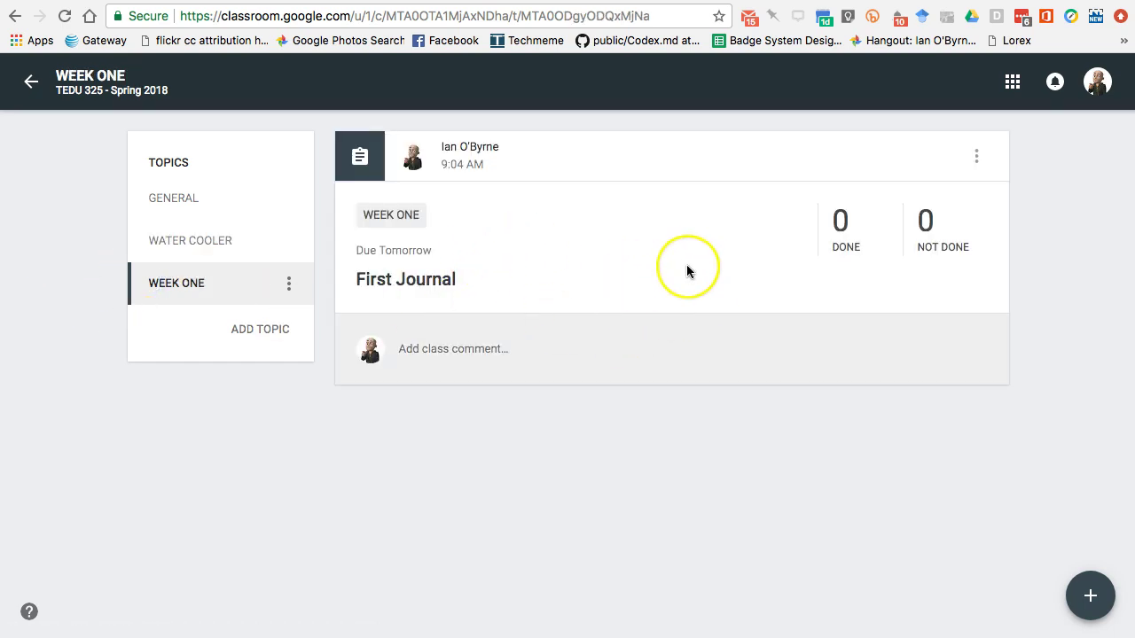
left_click(68, 293)
left_click(202, 318)
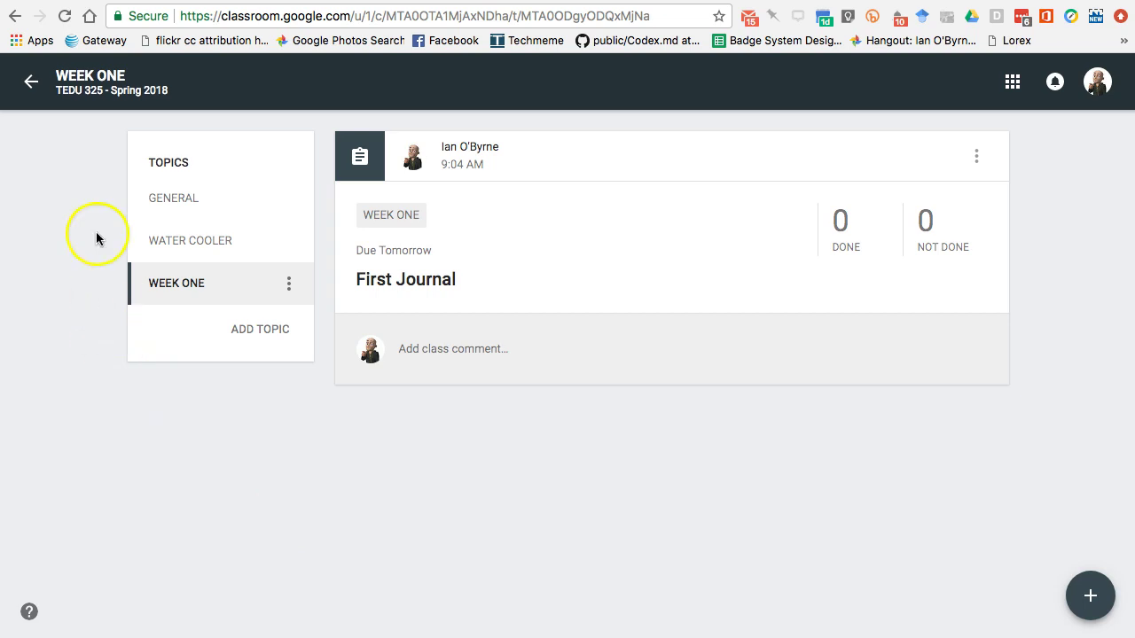
left_click(45, 99)
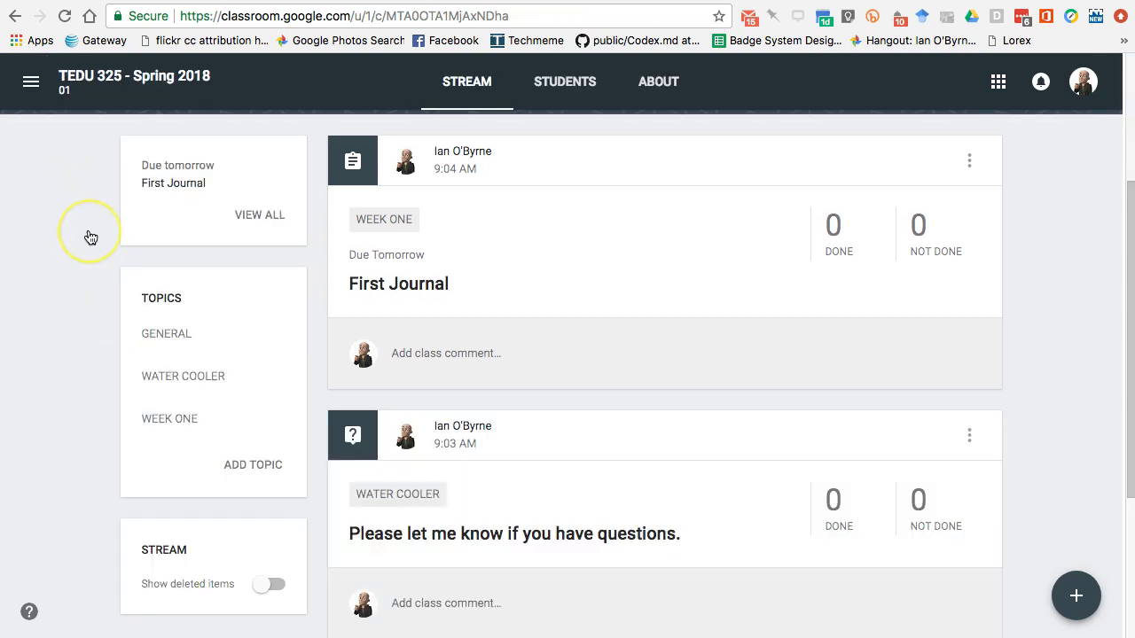
Go to the overview of all classes and open the EDEE 325 - Spring 2018 class.
scroll(332, 311, "up", 3)
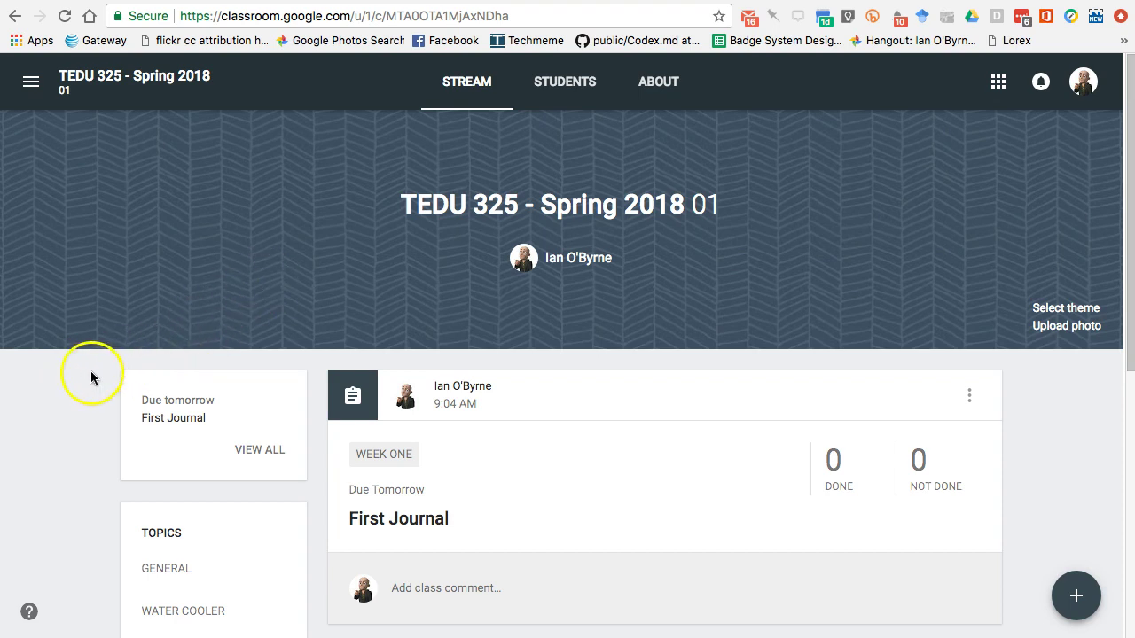
left_click(39, 82)
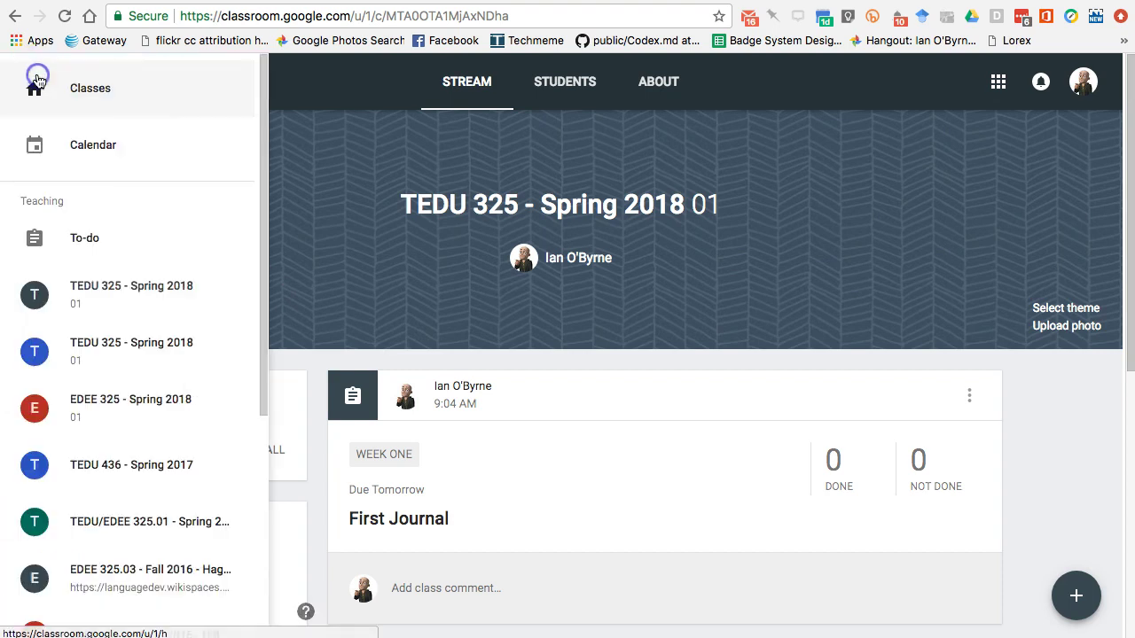
left_click(92, 100)
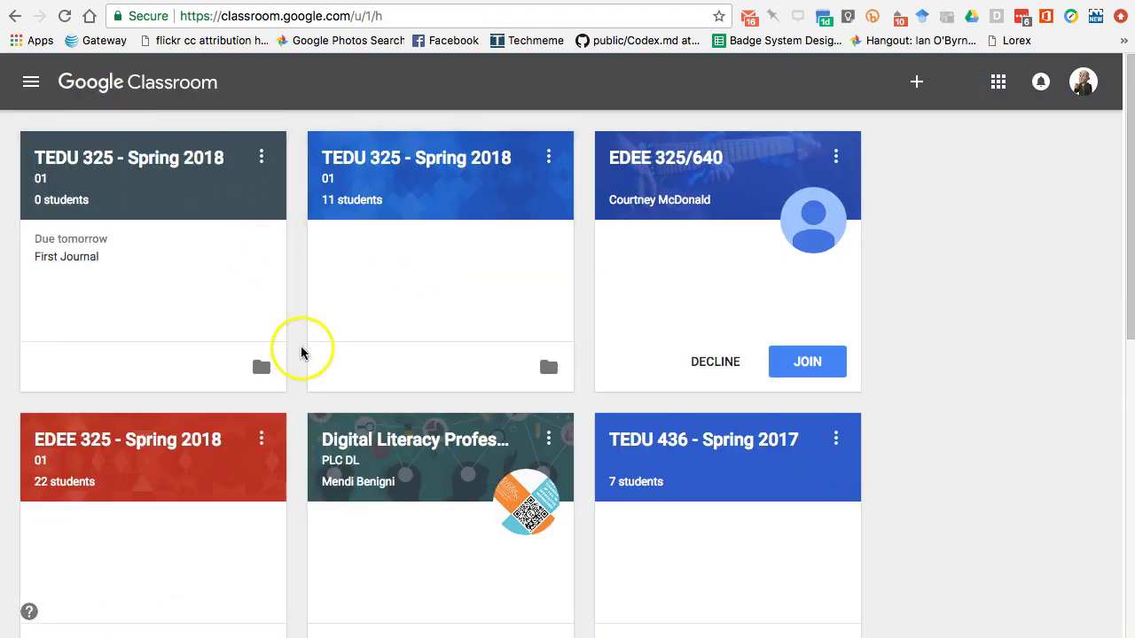
left_click(167, 440)
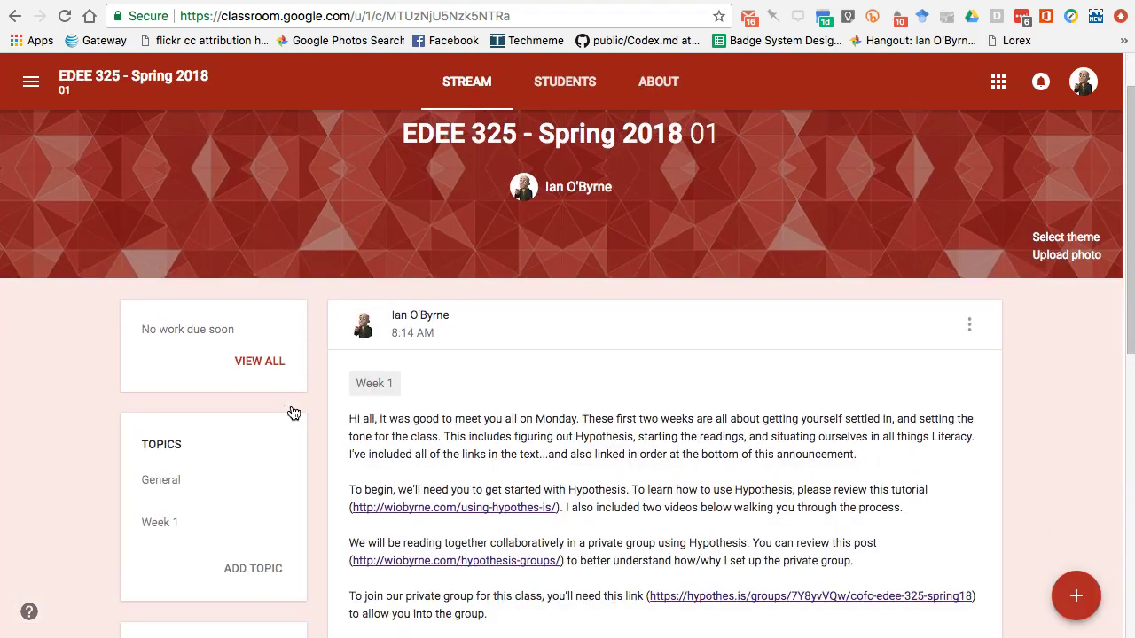
Look through the EDEE 325 class stream, examining its topics, the Week 1 announcement and the General welcome post.
scroll(293, 410, "down", 5)
scroll(645, 333, "down", 1)
scroll(646, 324, "up", 2)
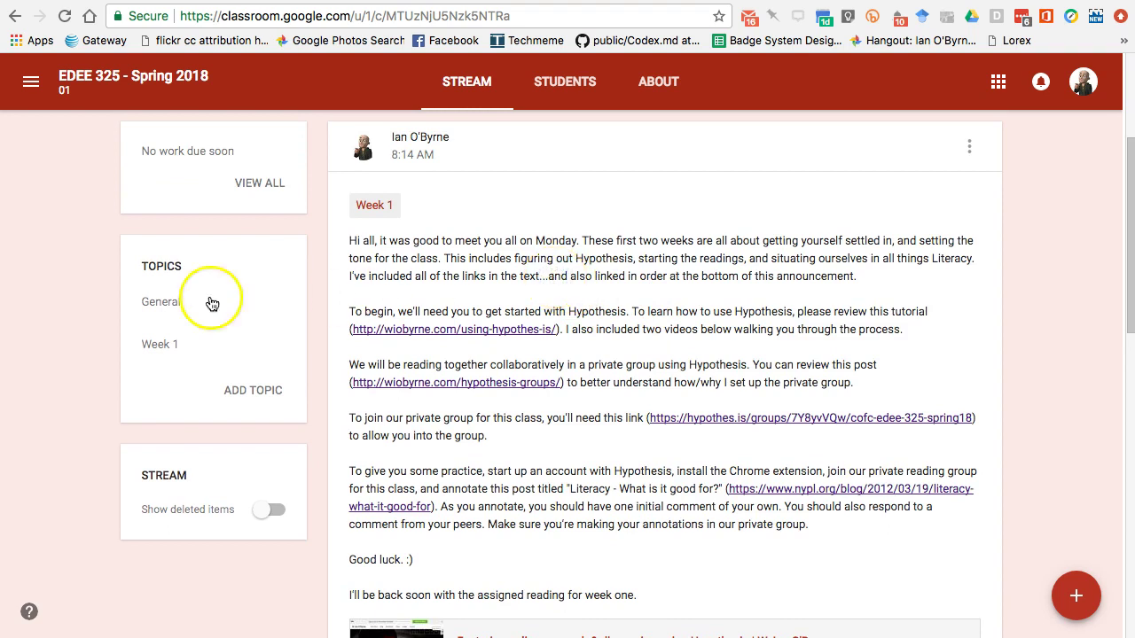
left_click(172, 352)
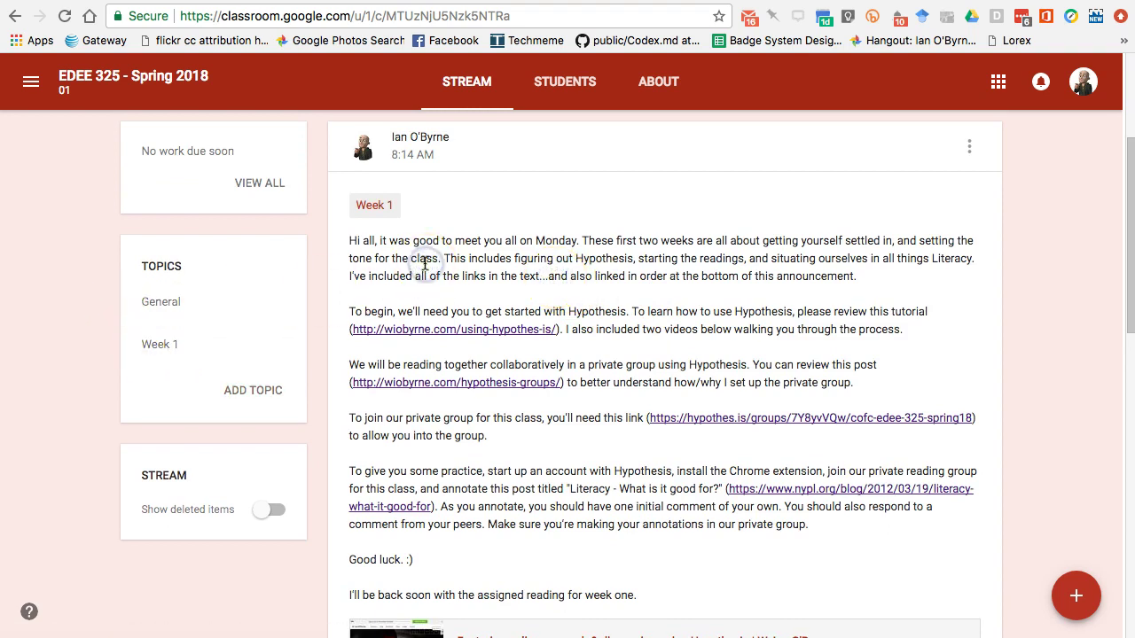
scroll(415, 266, "up", 5)
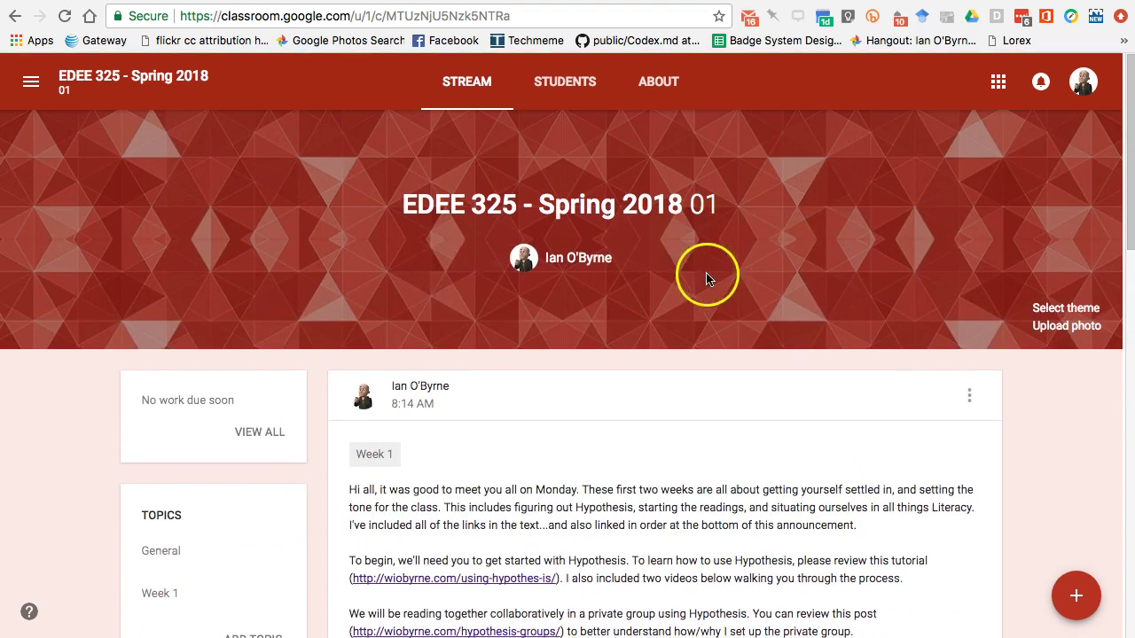
scroll(706, 280, "down", 15)
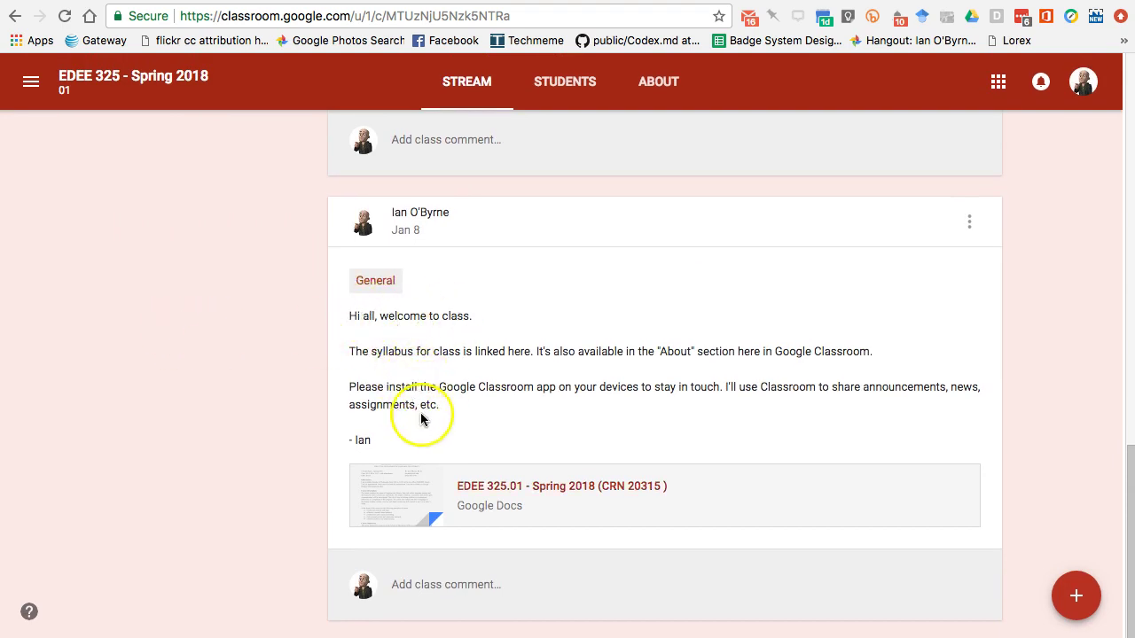
scroll(488, 499, "up", 15)
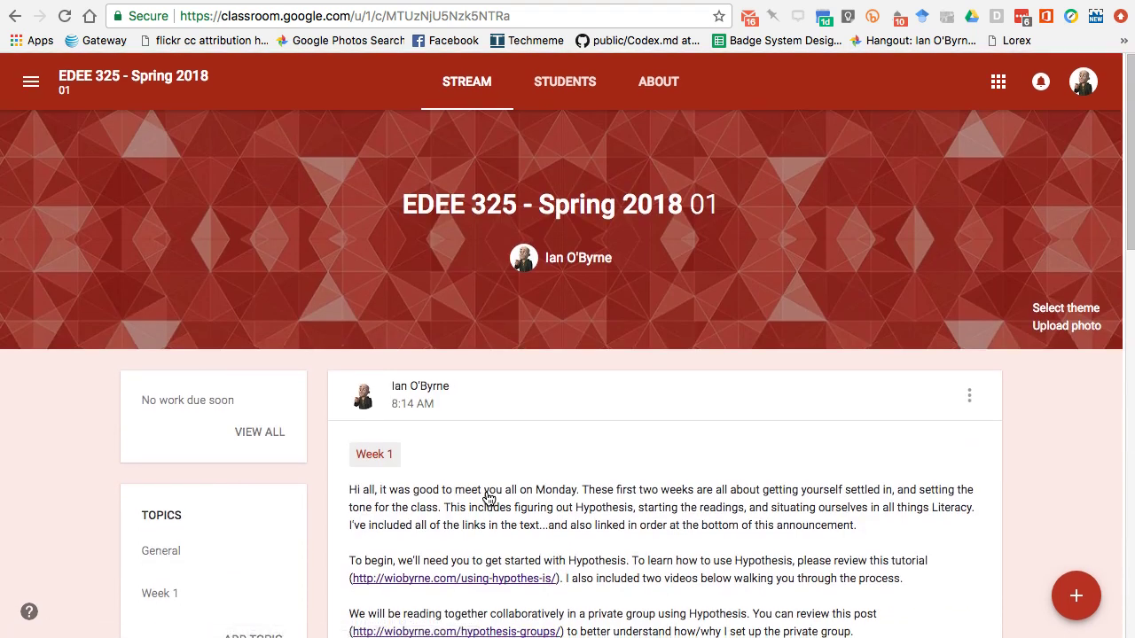
Read the Week 1 announcement in the EDEE 325 stream, examining its Hypothesis instructions, tutorial link and private group links.
scroll(486, 492, "down", 1)
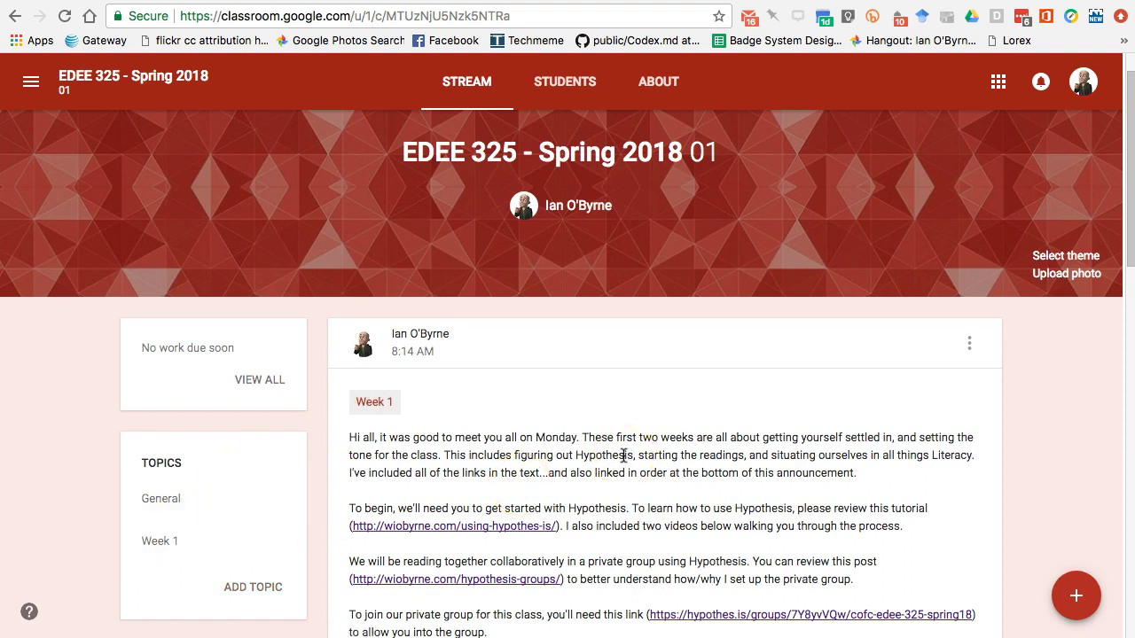
scroll(623, 455, "down", 3)
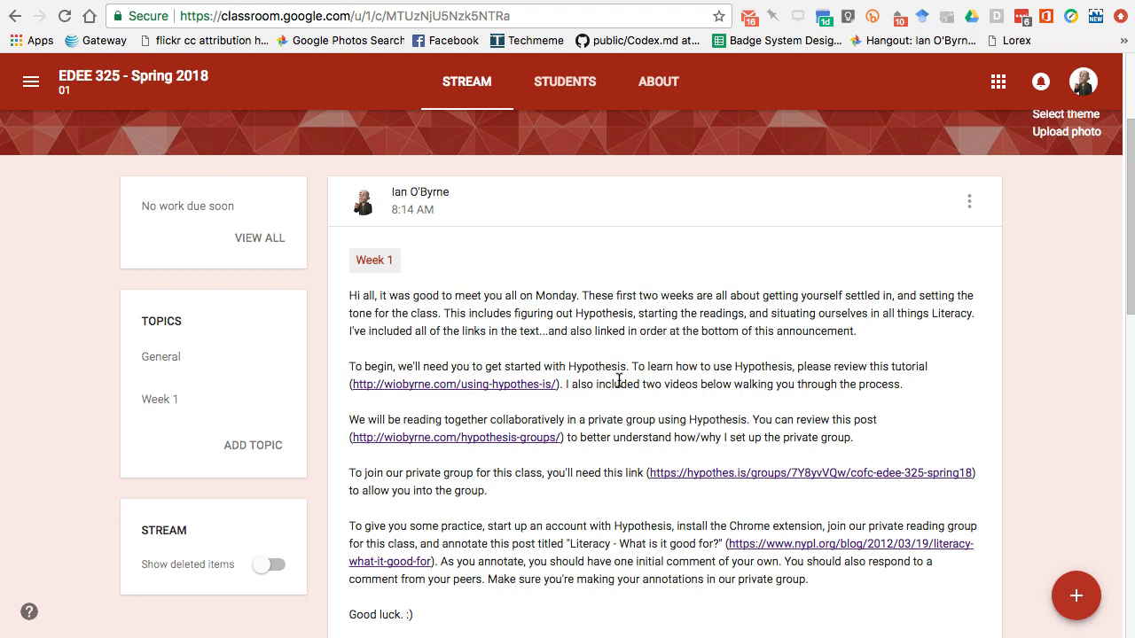
scroll(619, 380, "down", 1)
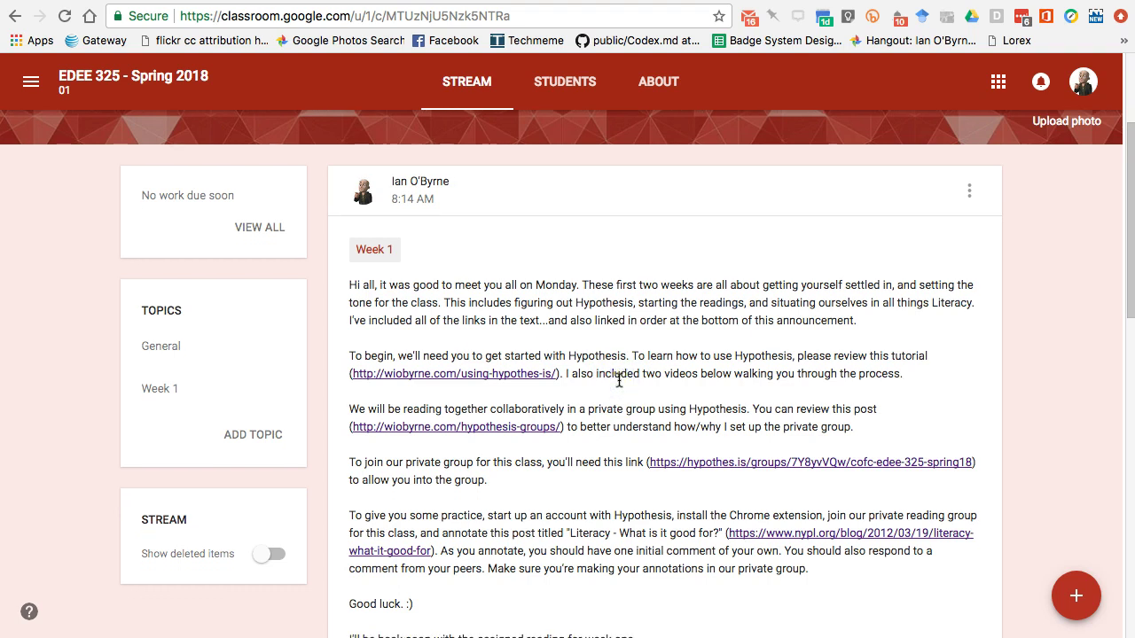
scroll(619, 381, "down", 3)
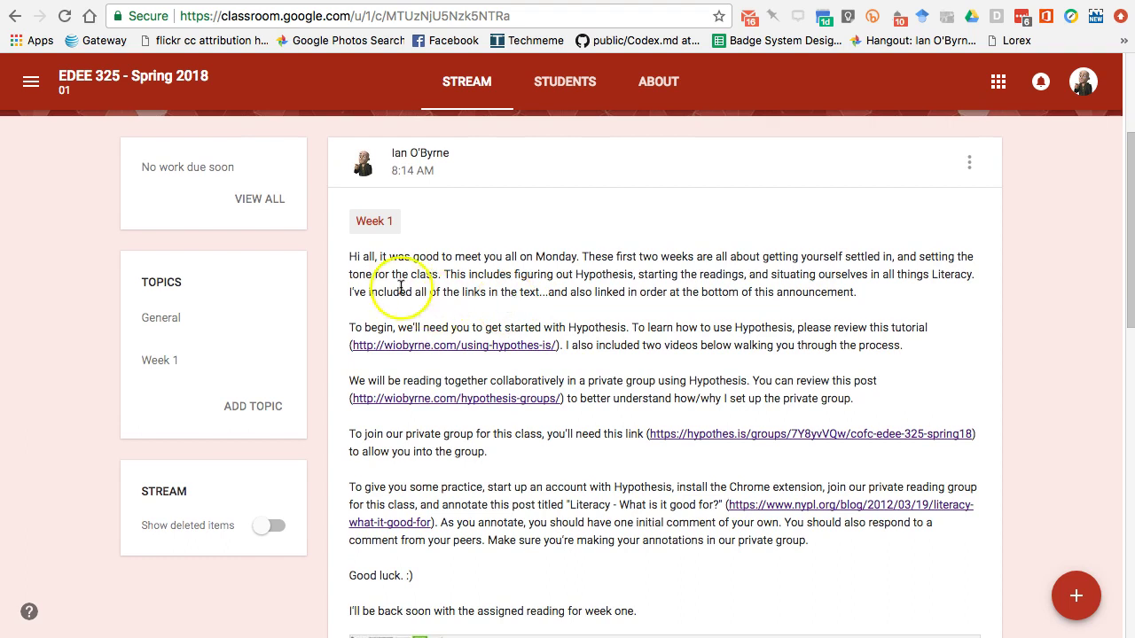
left_click(665, 342)
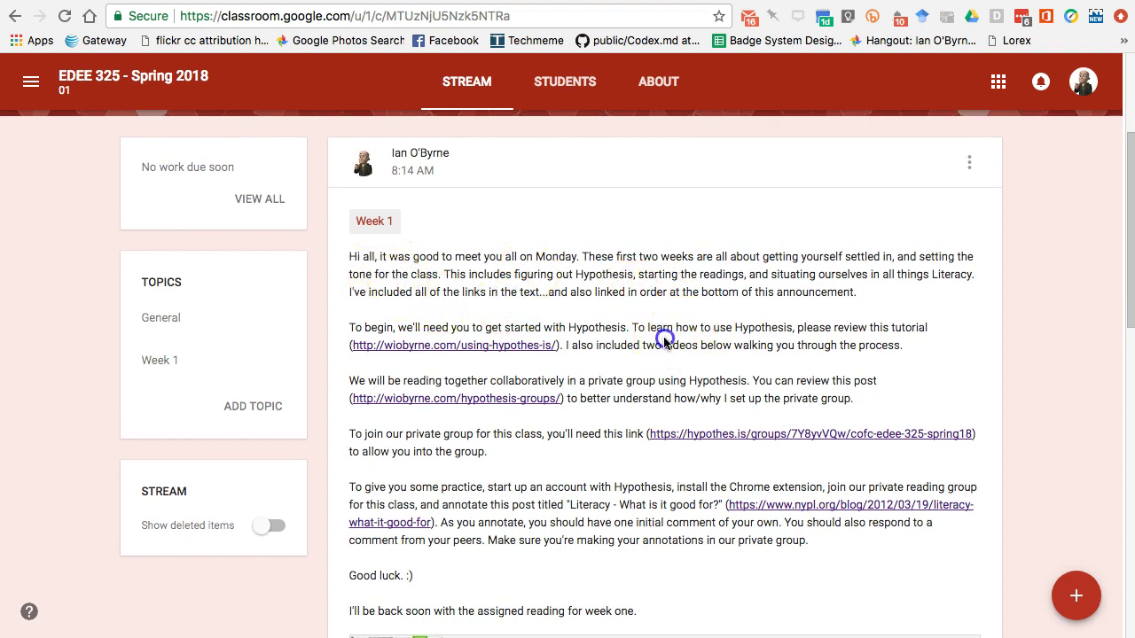
scroll(665, 341, "down", 3)
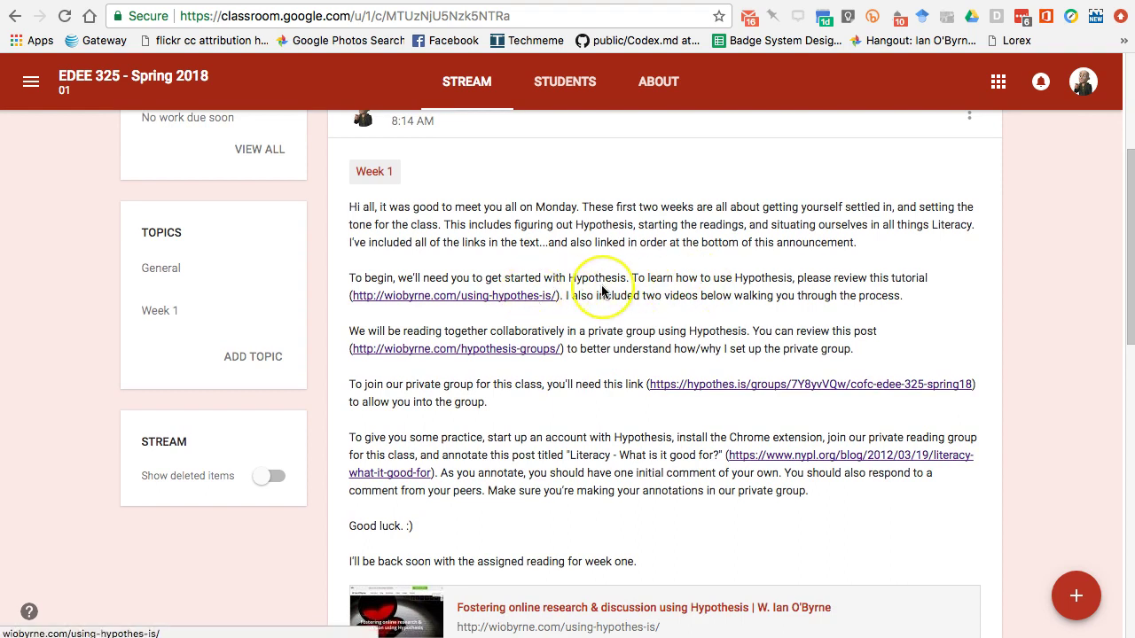
left_click(679, 289)
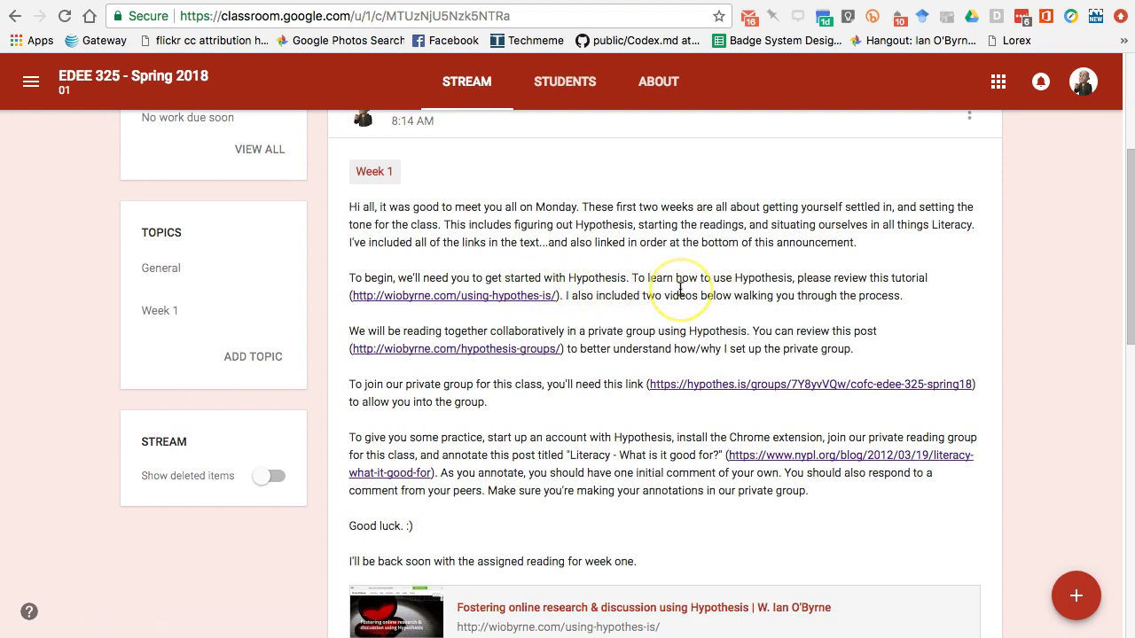
left_click(679, 295)
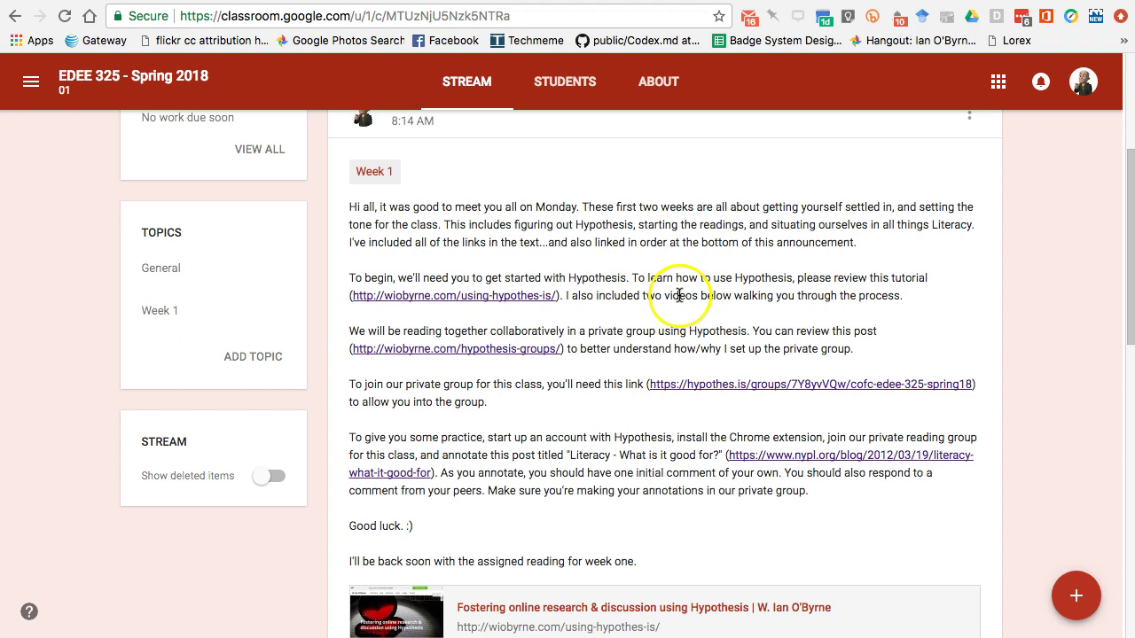
left_click_drag(834, 278, 928, 279)
left_click(796, 288)
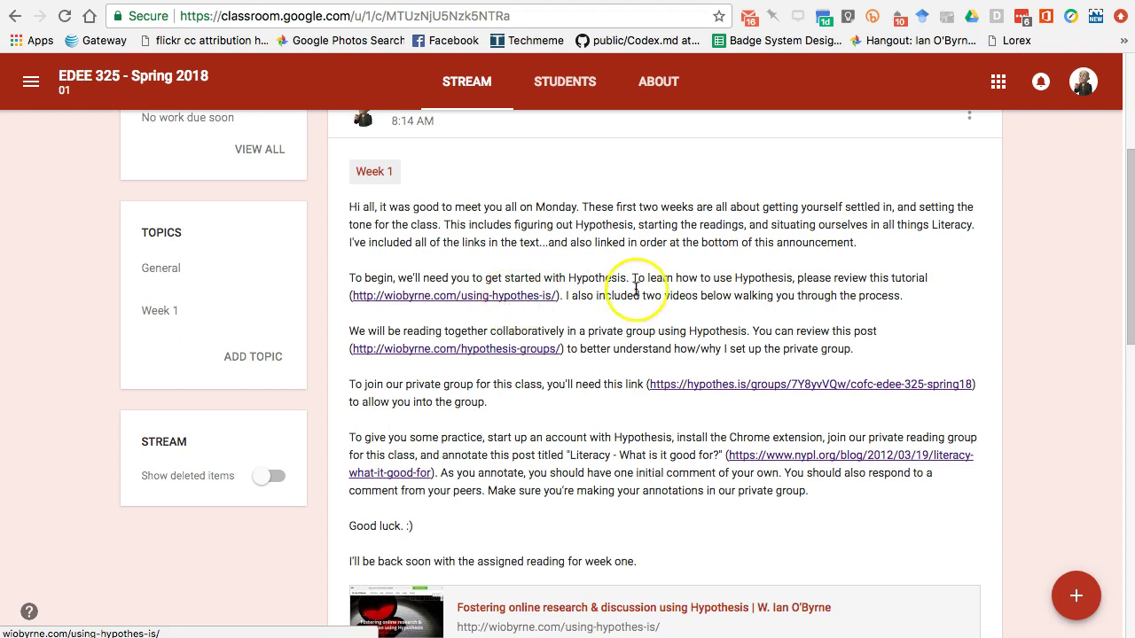
Compare the links in the Week 1 announcement's text with the web pages and videos attached beneath it.
scroll(633, 290, "down", 3)
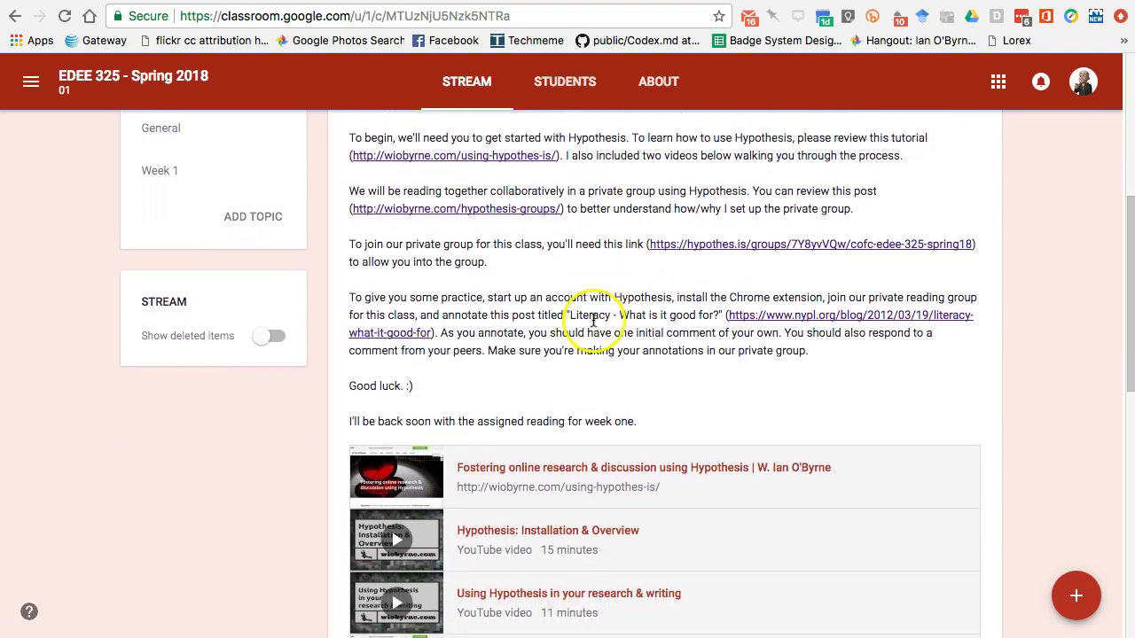
scroll(593, 321, "down", 8)
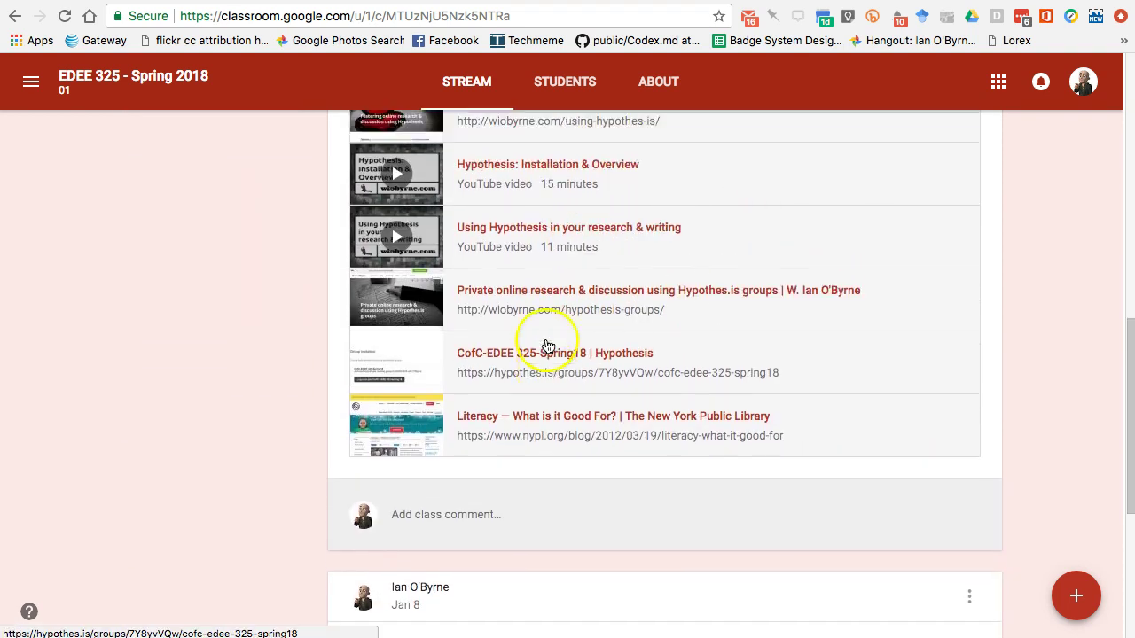
scroll(532, 346, "up", 7)
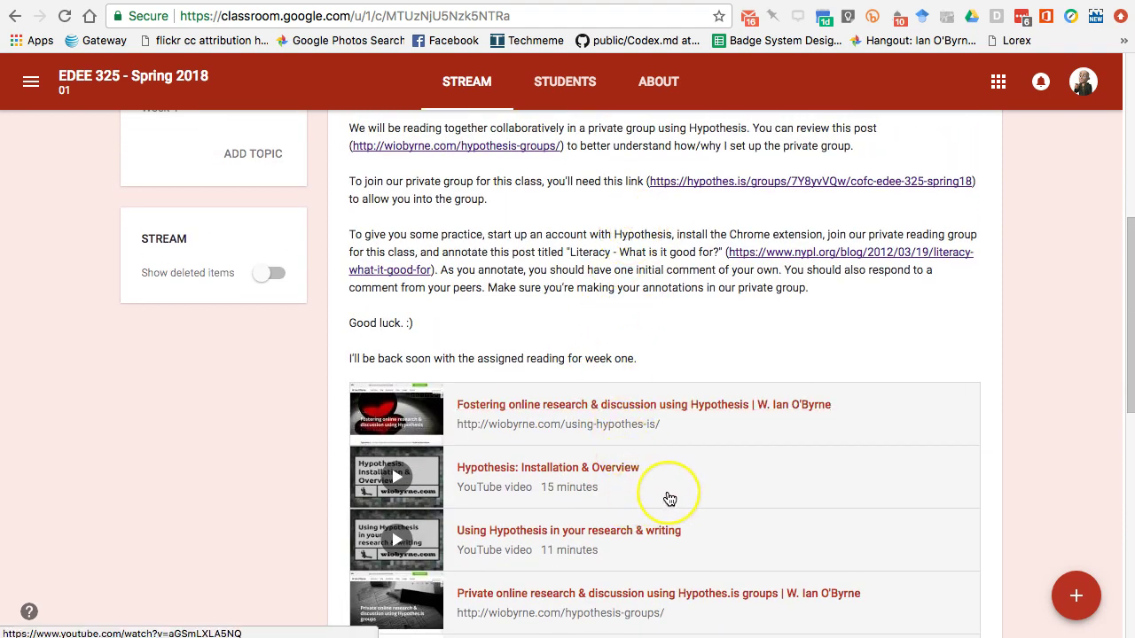
scroll(669, 499, "up", 10)
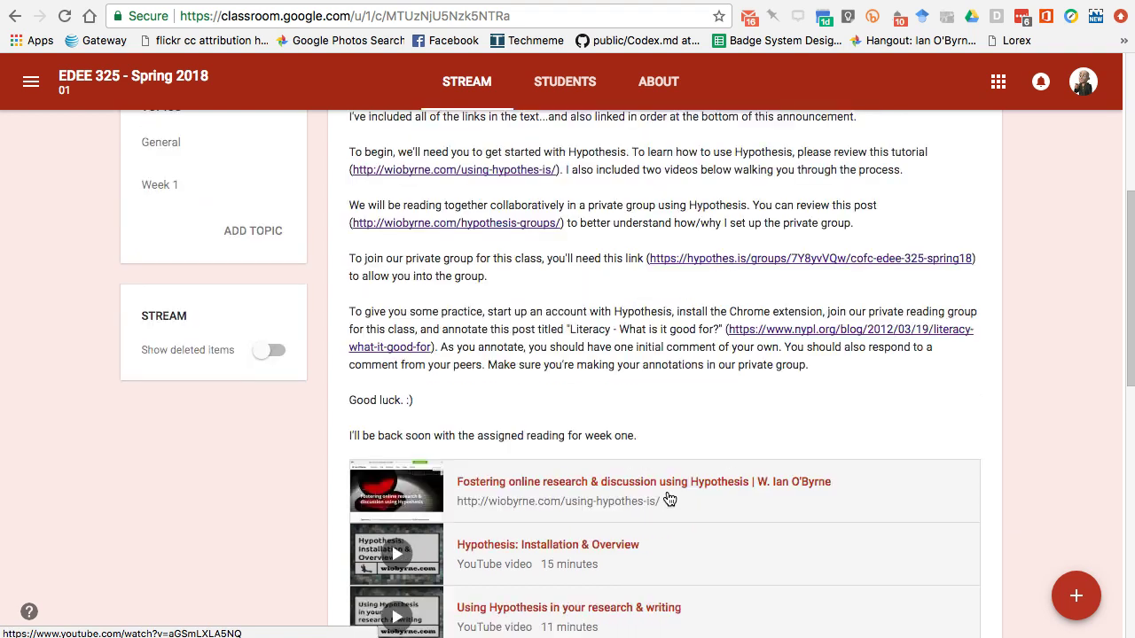
scroll(669, 499, "down", 2)
left_click_drag(571, 376, 858, 373)
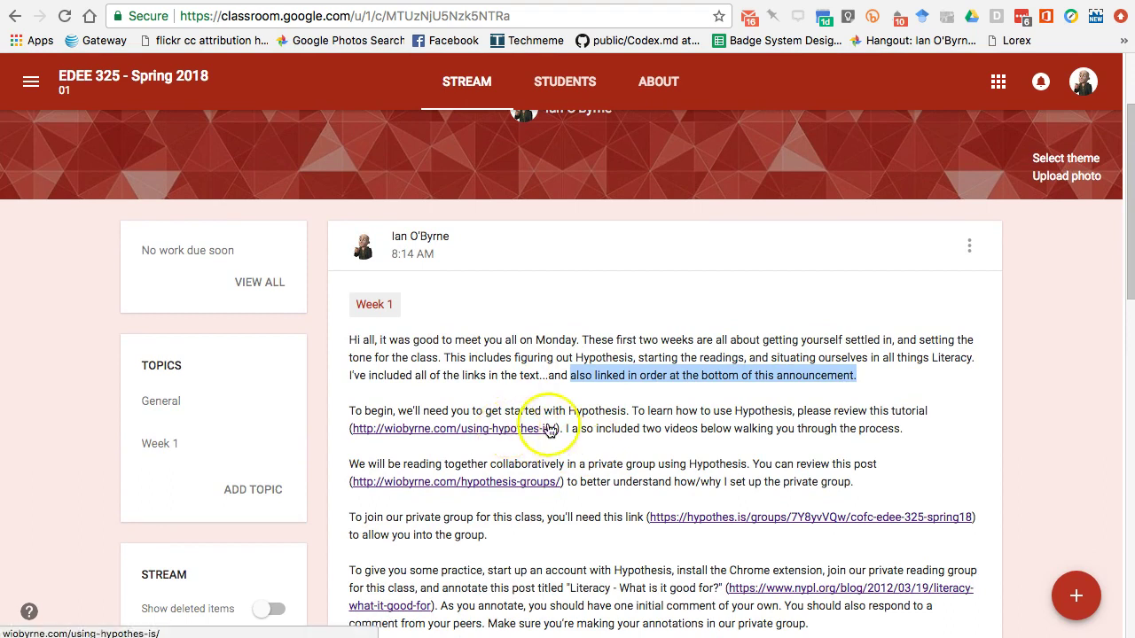
scroll(639, 478, "down", 5)
scroll(618, 433, "down", 3)
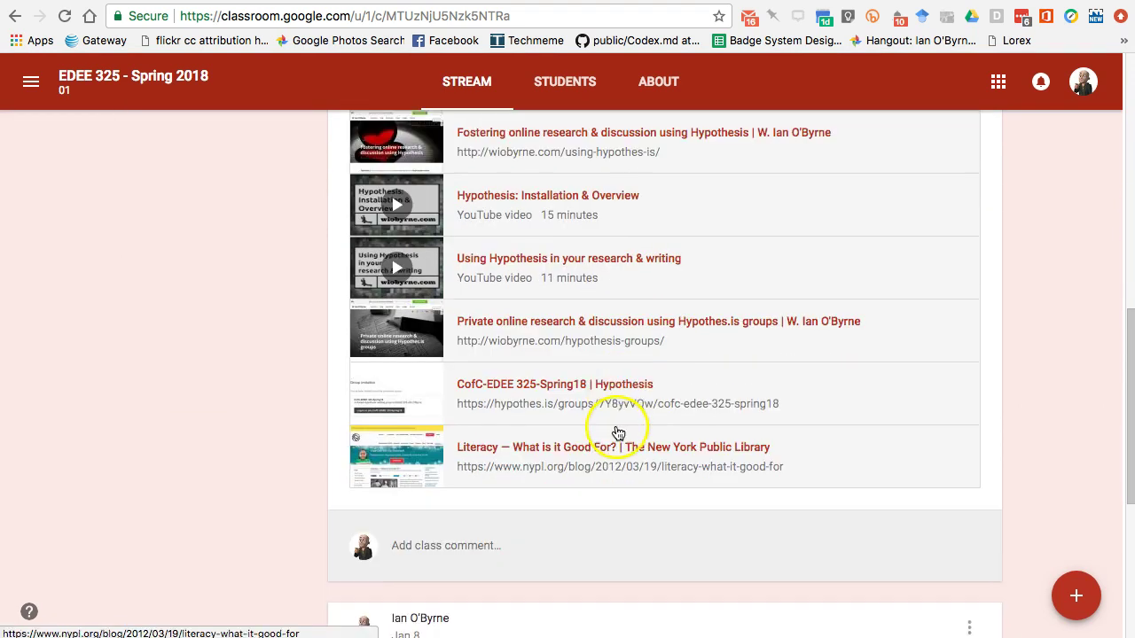
scroll(674, 432, "up", 1)
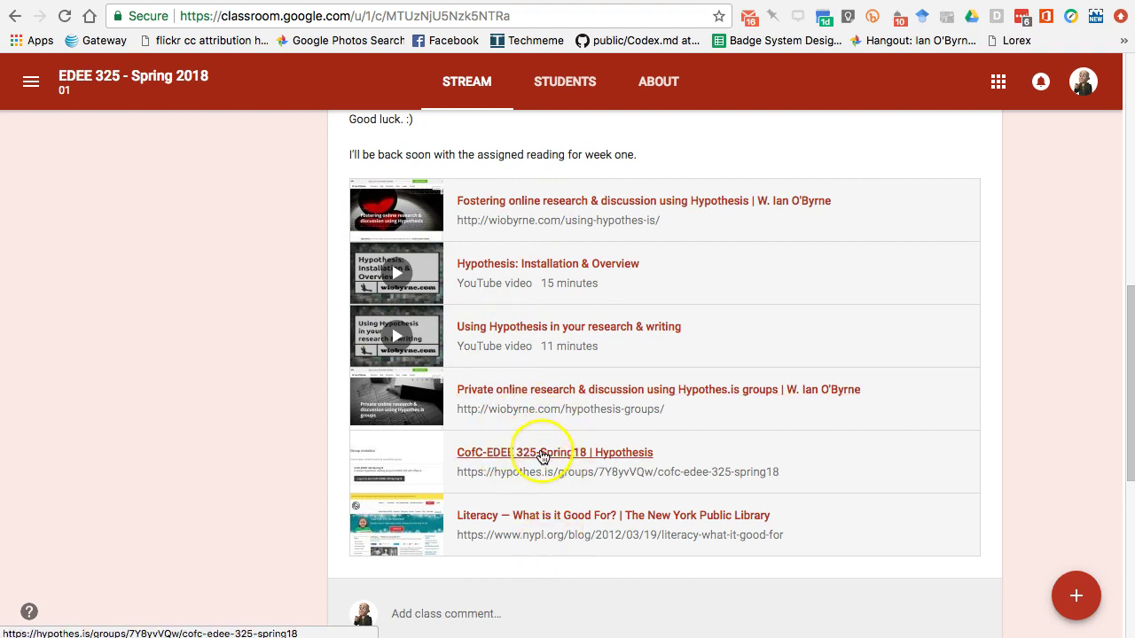
scroll(223, 426, "up", 10)
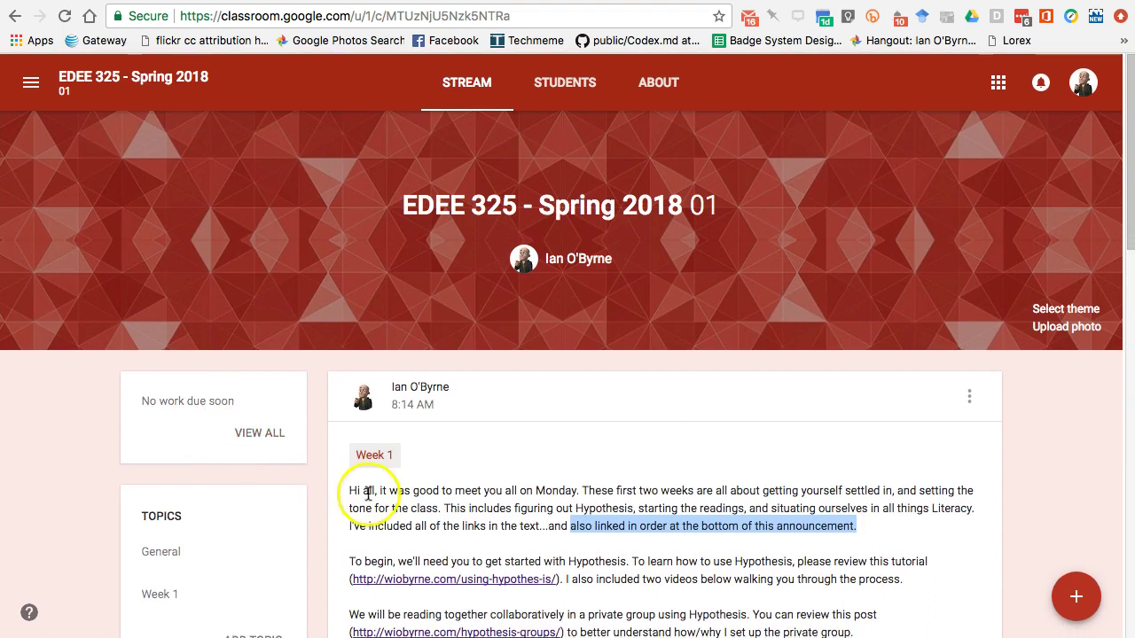
left_click(619, 489)
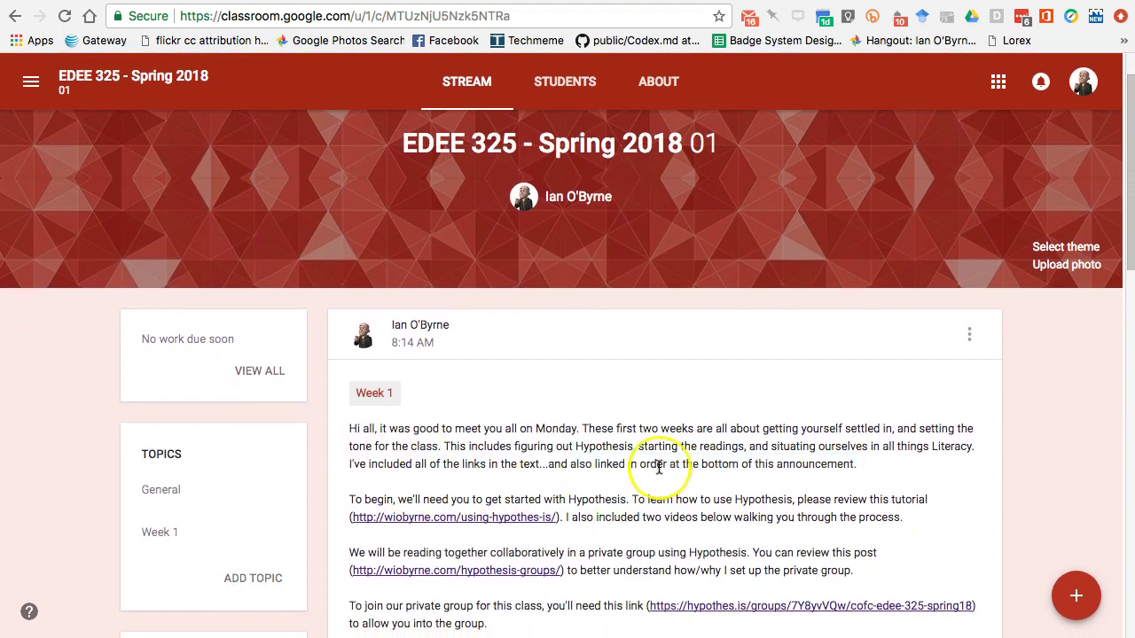
left_click(601, 447)
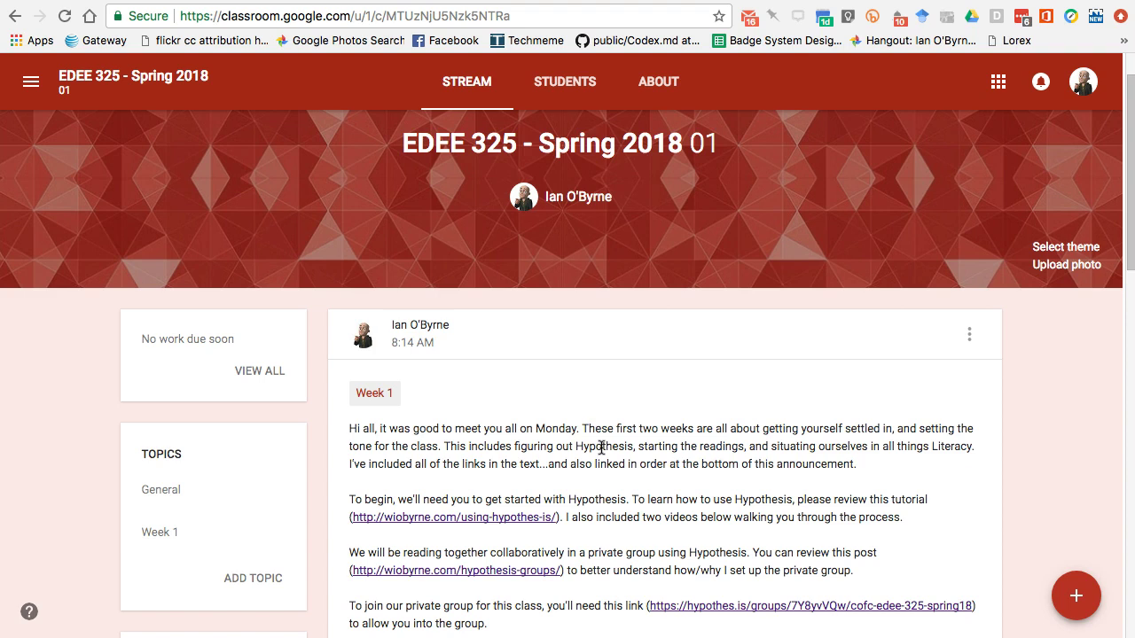
Leave the class for the website wiobyrne.com and view its home page and TL;DR newsletter page.
key("ctrl+Tab")
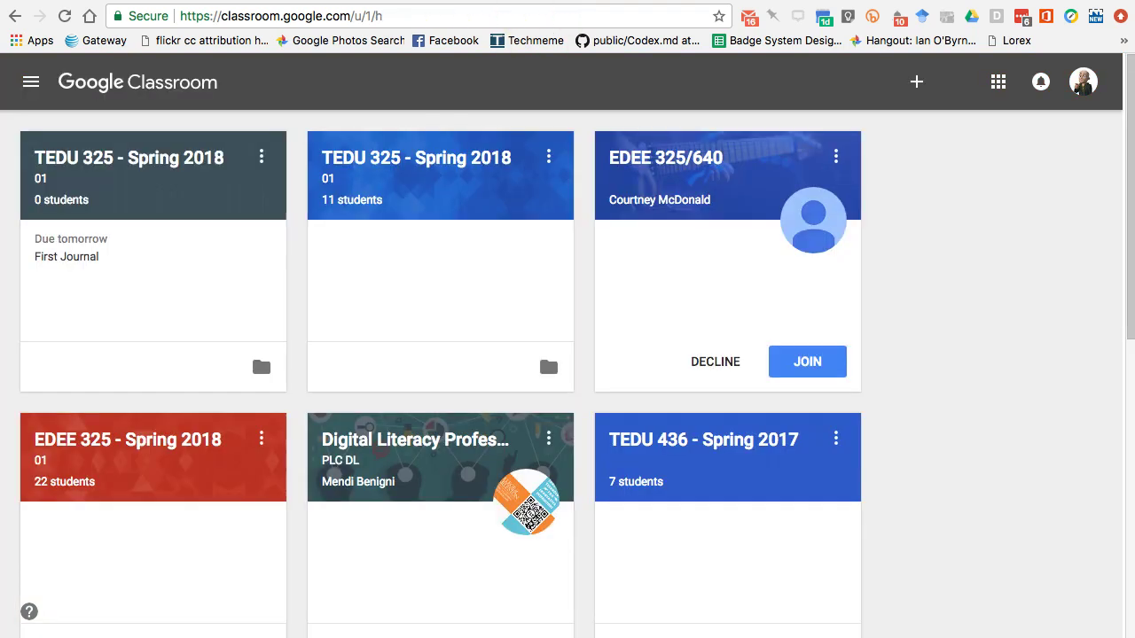
left_click(648, 20)
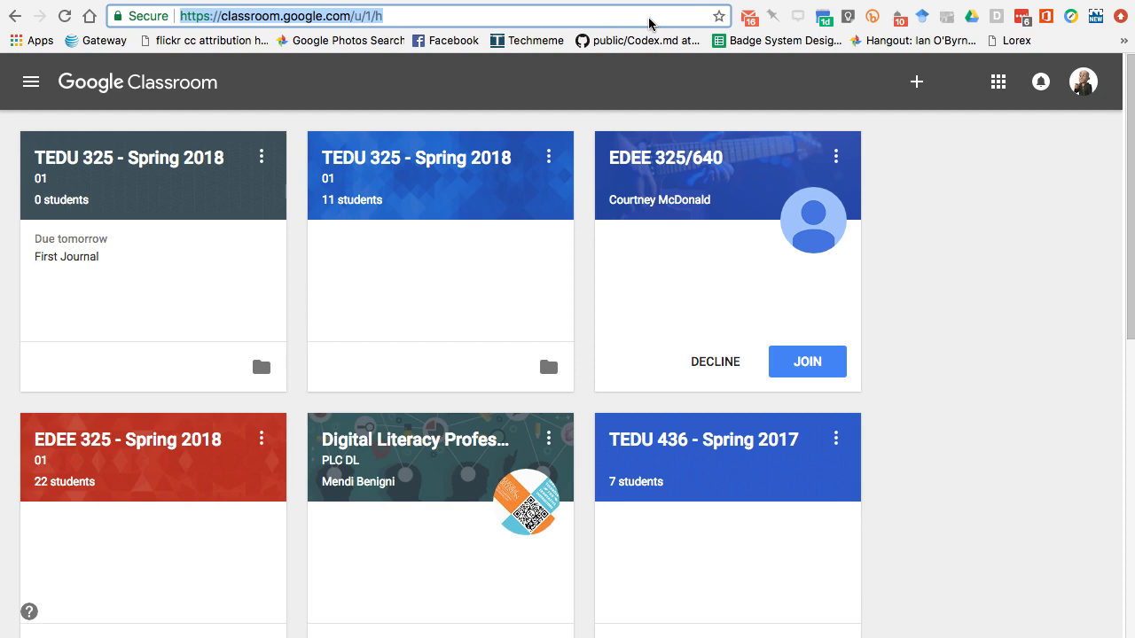
type("wiobyrne.com")
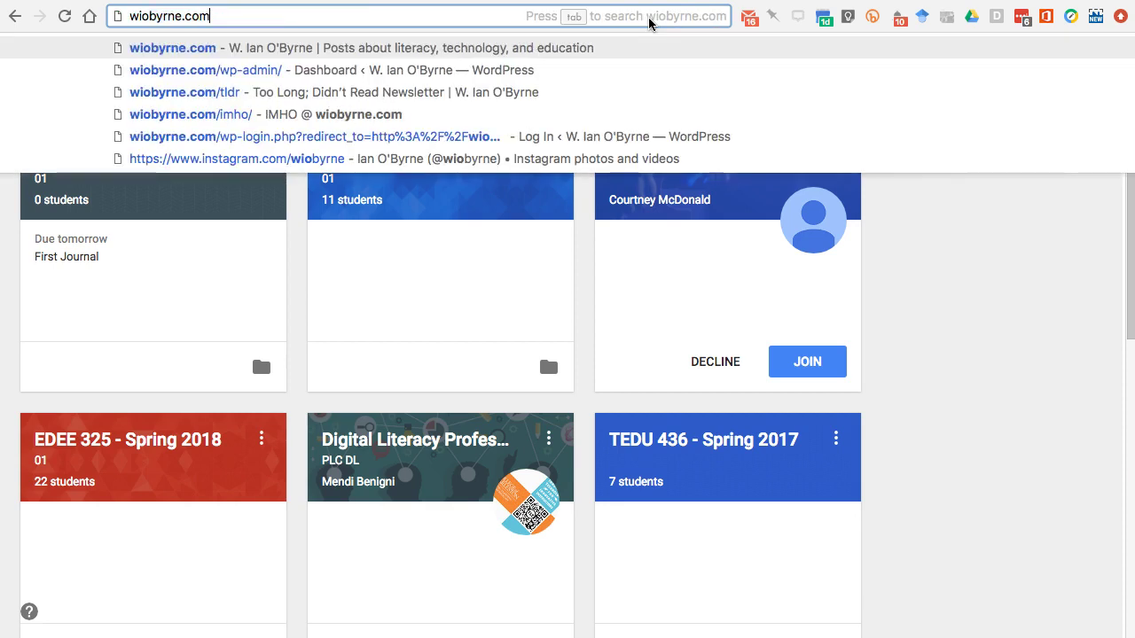
key("Return")
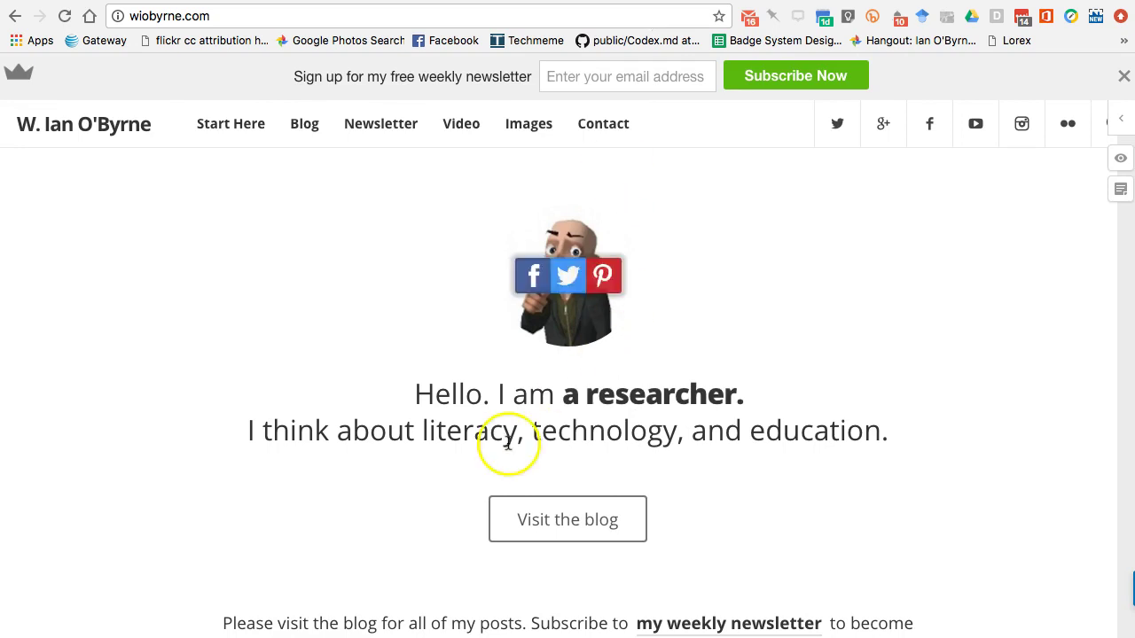
left_click(452, 458)
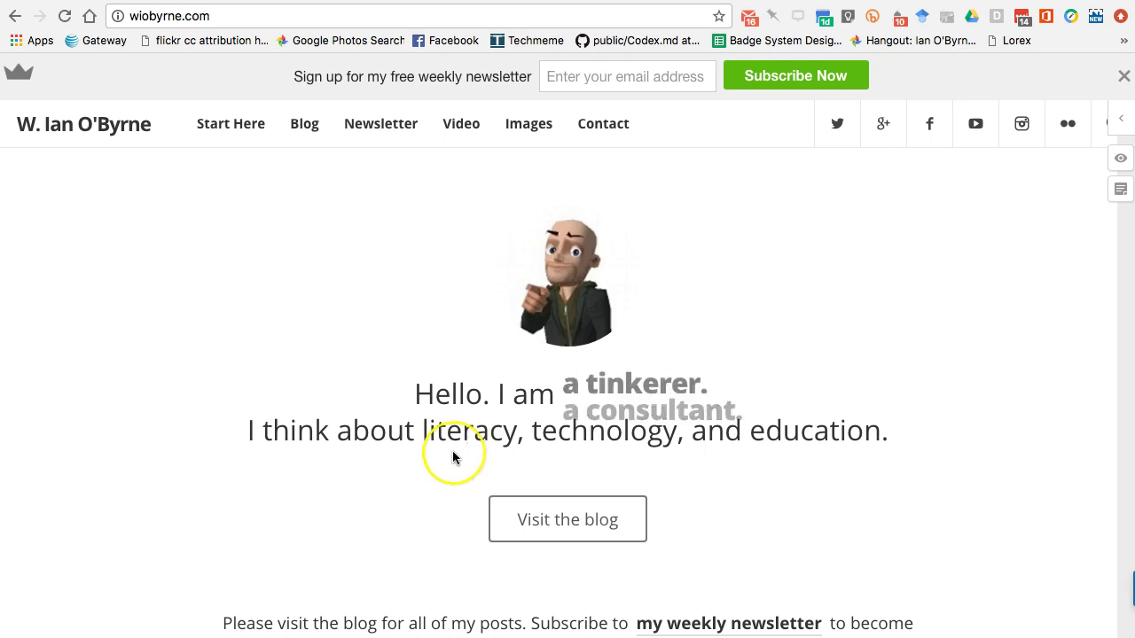
left_click(444, 453)
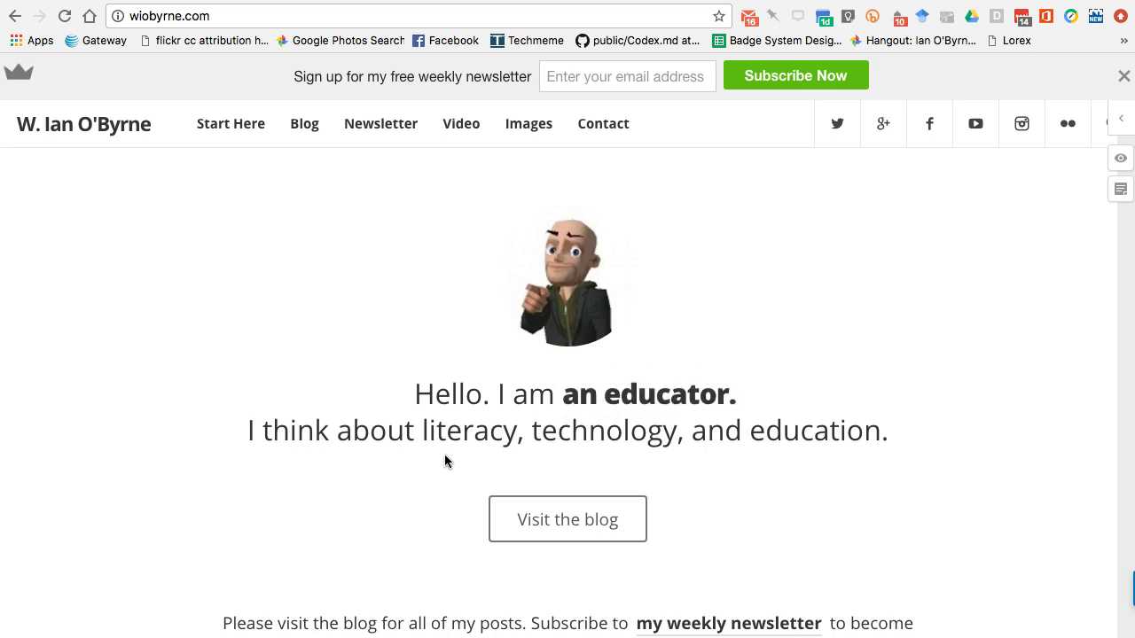
left_click(418, 465)
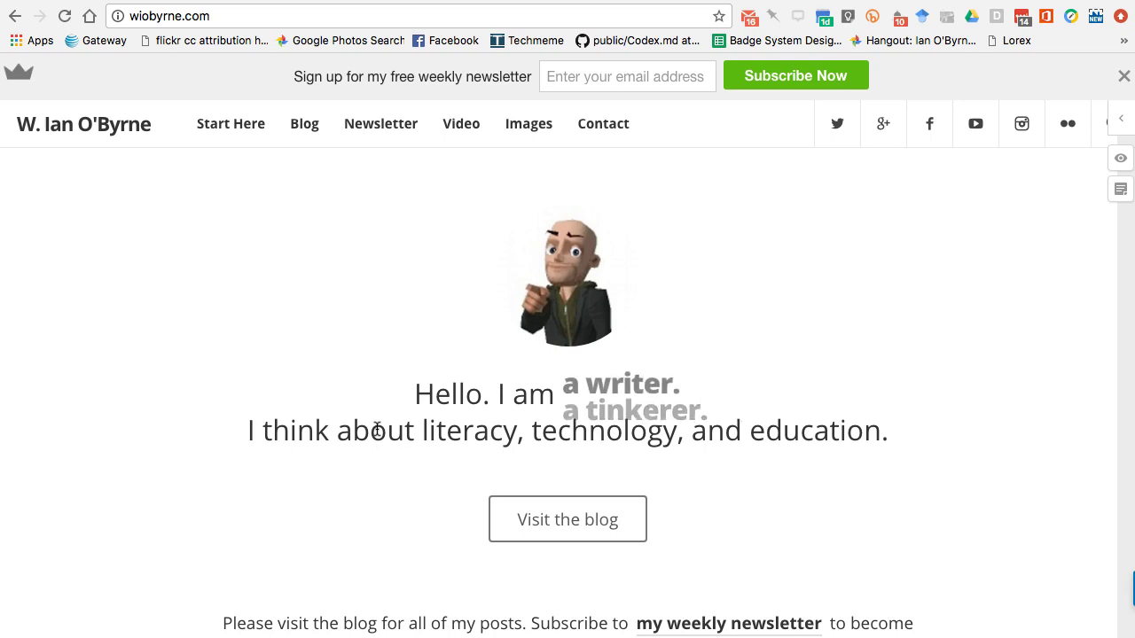
left_click(535, 531)
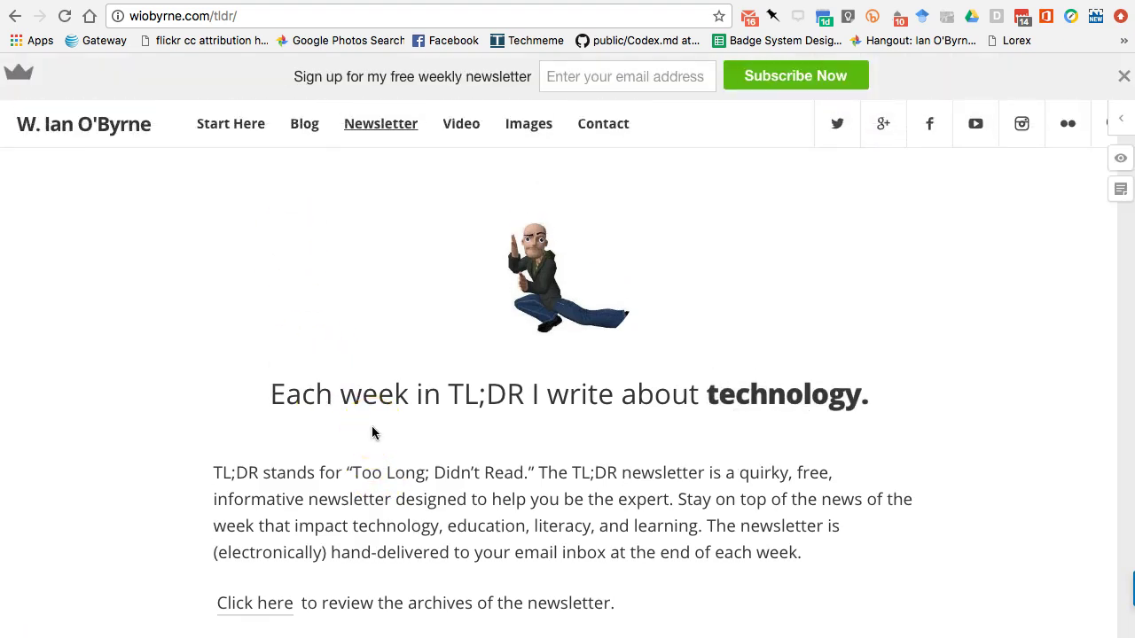
left_click(359, 509)
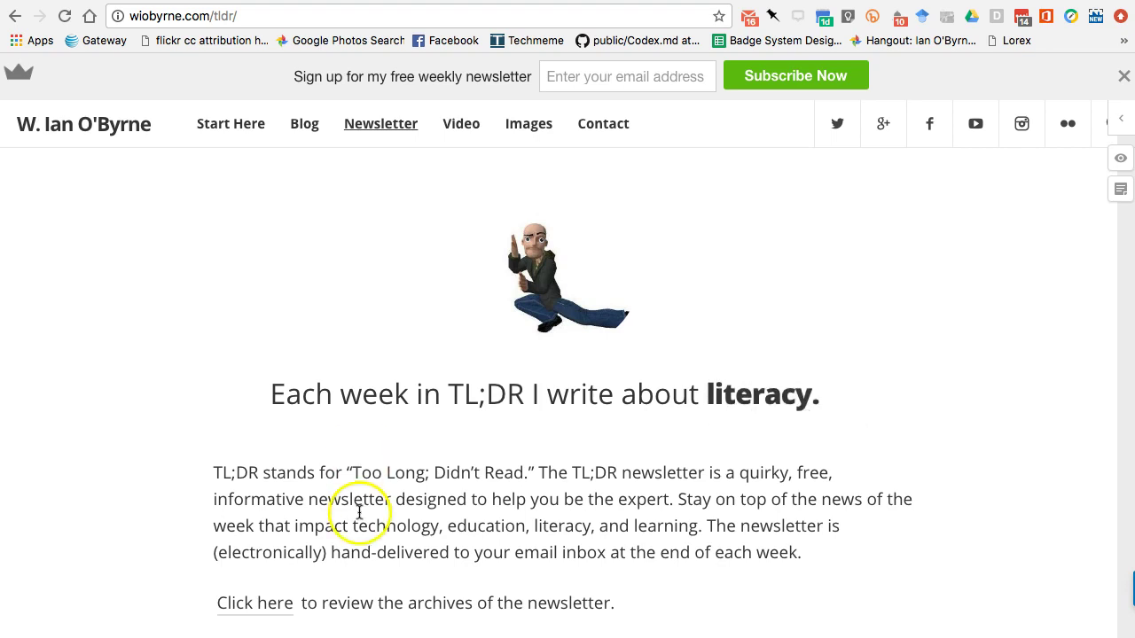